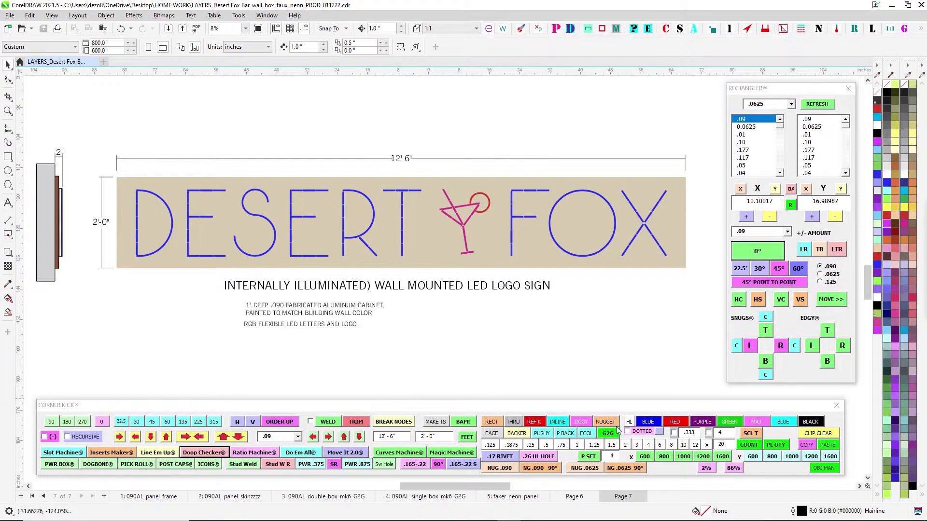
- Open Page 6 and examine its overall layout of frame assembly drawings and REF KISS FACE OUT panels
click(574, 497)
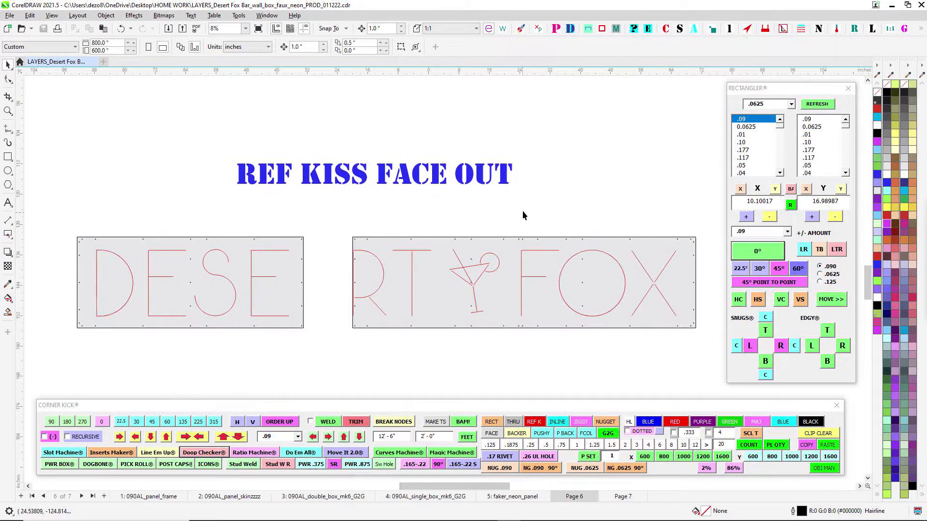
scroll(522, 211, down, 1)
scroll(478, 196, up, 2)
scroll(479, 194, down, 2)
drag(478, 194, 456, 271)
scroll(407, 121, up, 1)
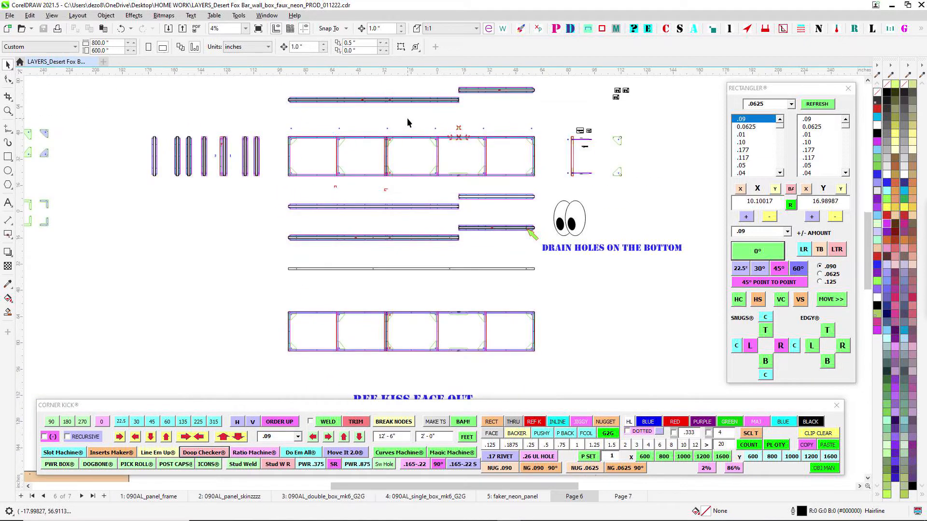
scroll(407, 125, down, 2)
drag(352, 243, 390, 177)
scroll(459, 286, up, 6)
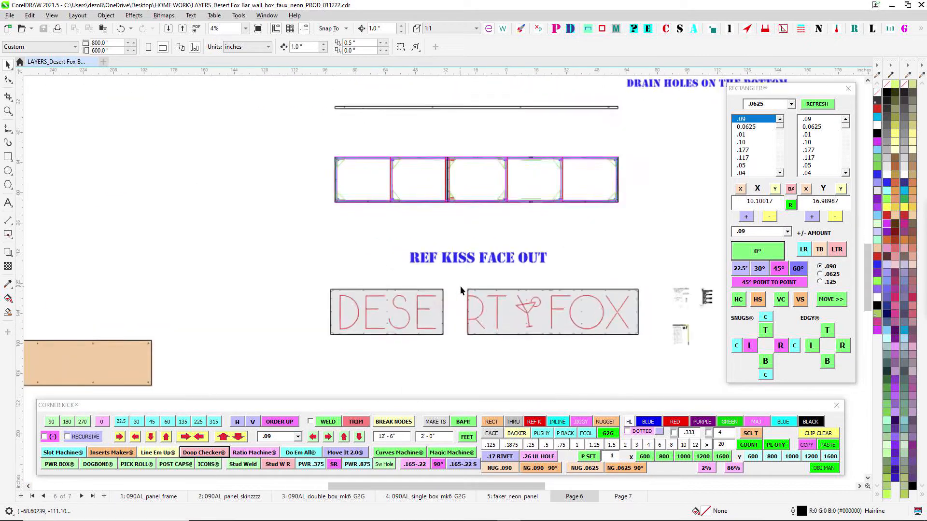
drag(519, 281, 449, 272)
scroll(427, 211, down, 1)
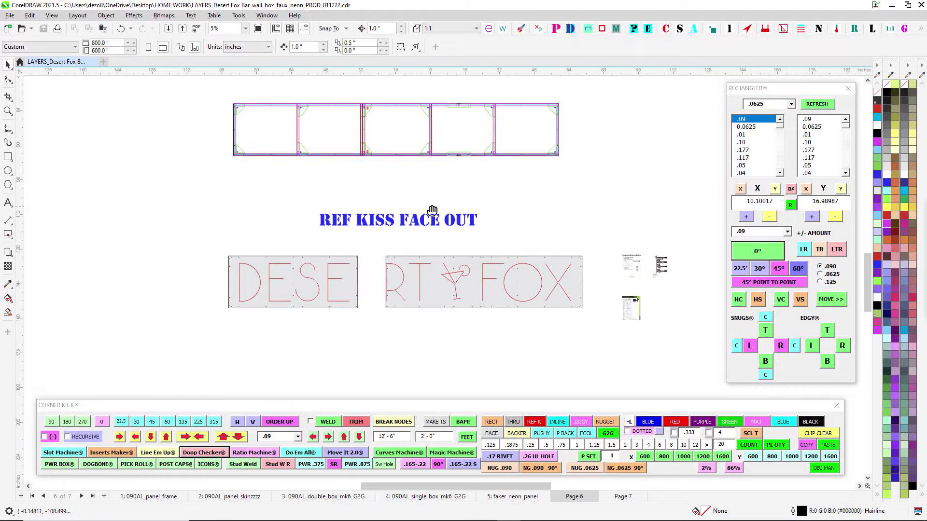
drag(431, 211, 444, 297)
drag(395, 132, 418, 199)
drag(403, 107, 403, 213)
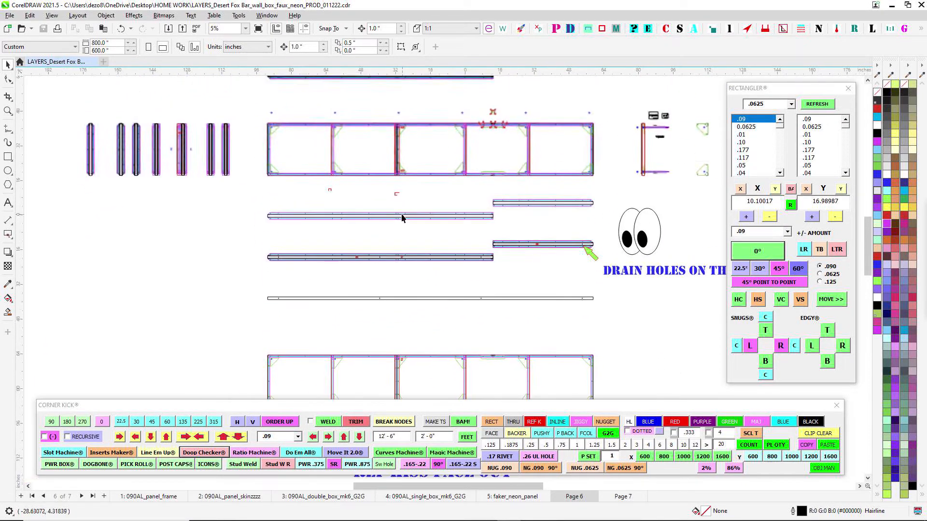
scroll(368, 119, up, 2)
scroll(367, 120, down, 1)
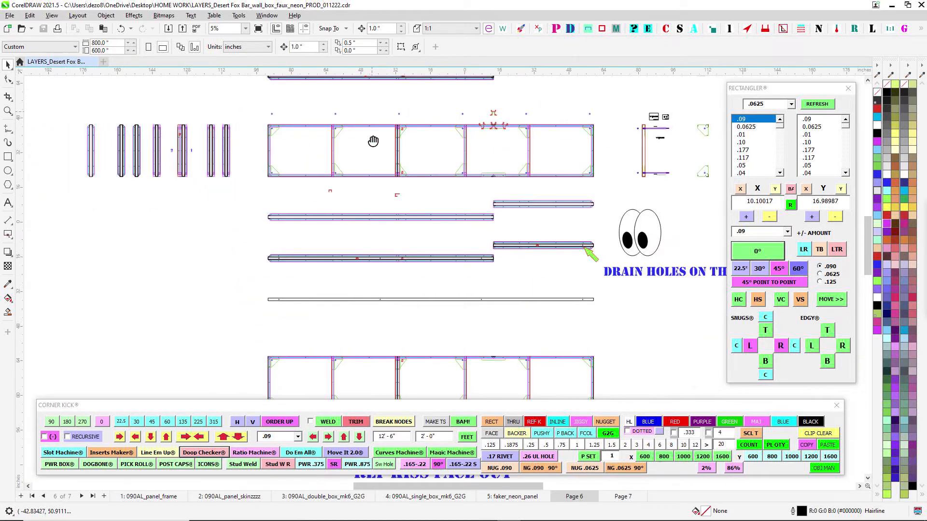
- Inspect the side section of the sign frame, including its mounting studs and corner gussets
drag(372, 140, 348, 215)
scroll(572, 165, up, 1)
scroll(638, 210, up, 3)
scroll(637, 180, up, 3)
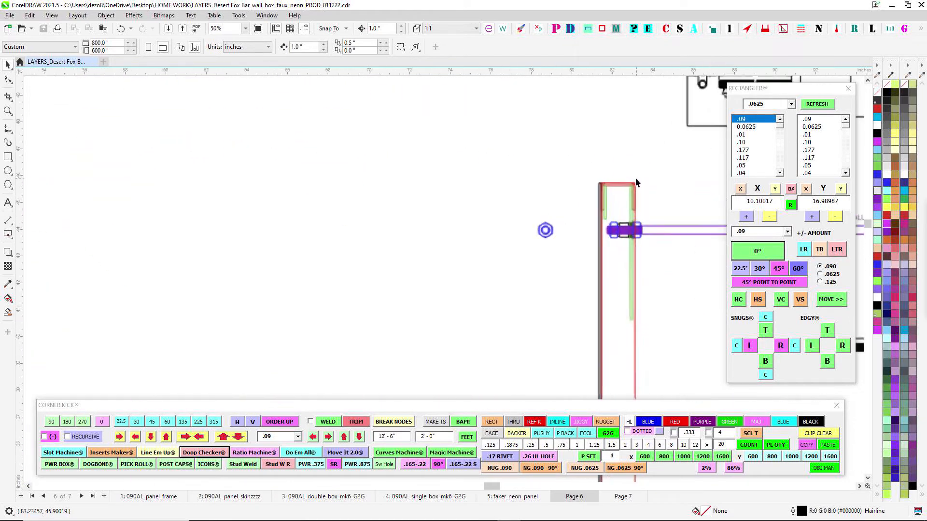
drag(637, 182, 450, 88)
scroll(450, 89, down, 2)
scroll(454, 118, down, 1)
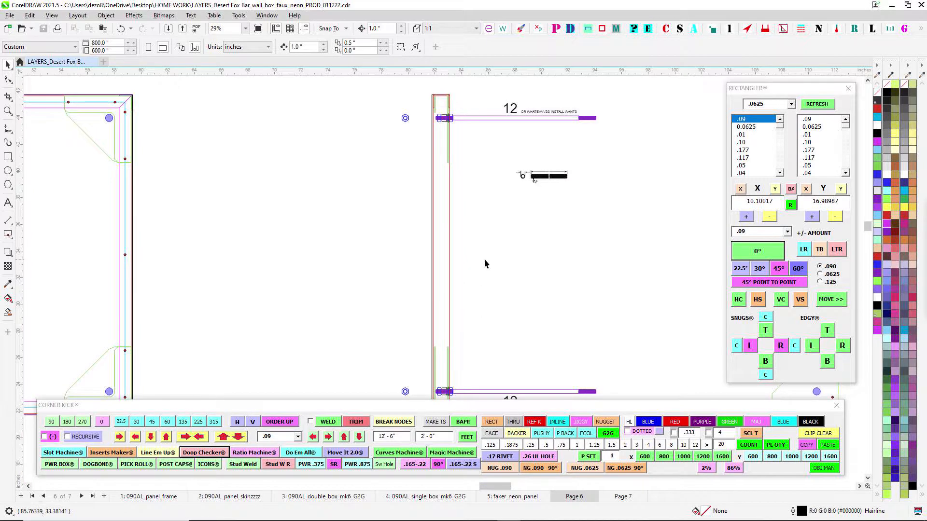
drag(484, 258, 517, 294)
scroll(517, 294, down, 1)
drag(326, 276, 556, 265)
scroll(367, 253, down, 1)
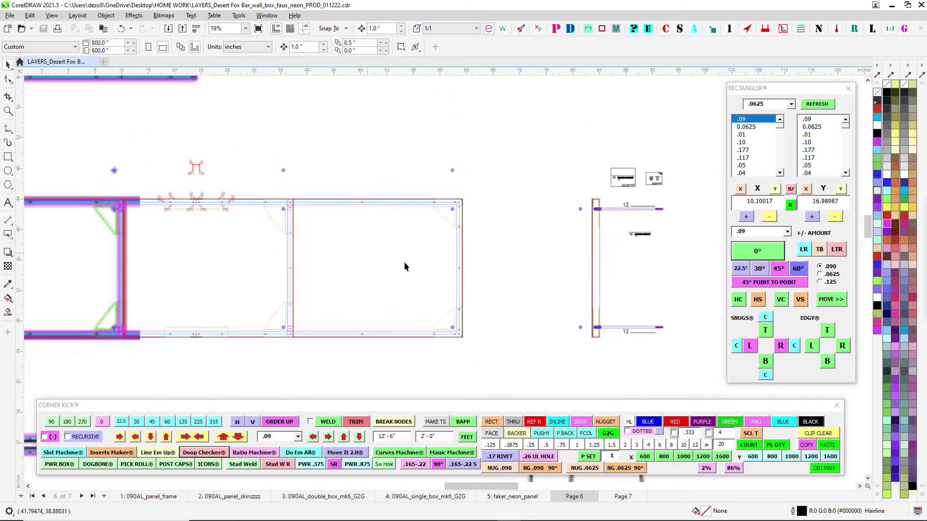
- Review the lower assembled frame view and the two REF KISS FACE OUT letter panels on Page 6
drag(481, 308, 563, 178)
scroll(563, 178, down, 2)
drag(575, 318, 508, 198)
drag(495, 295, 561, 159)
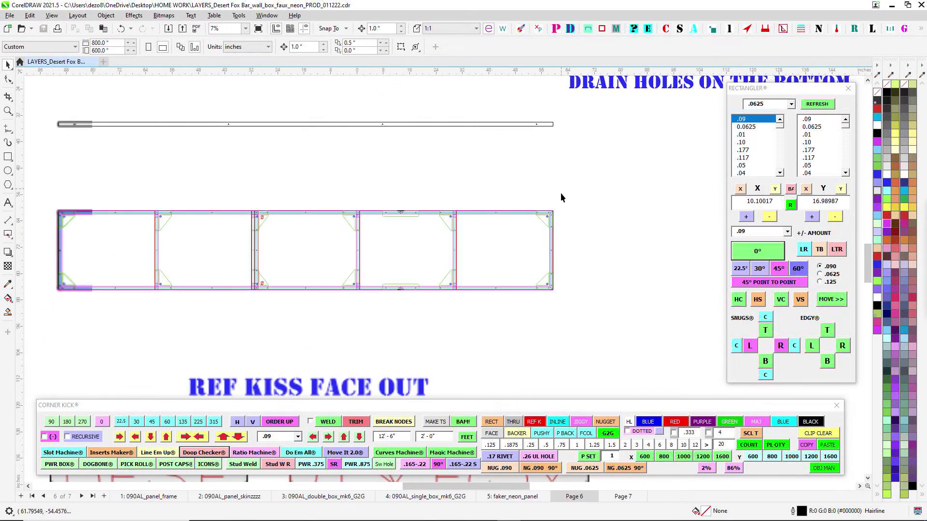
drag(486, 312, 603, 155)
scroll(500, 292, up, 2)
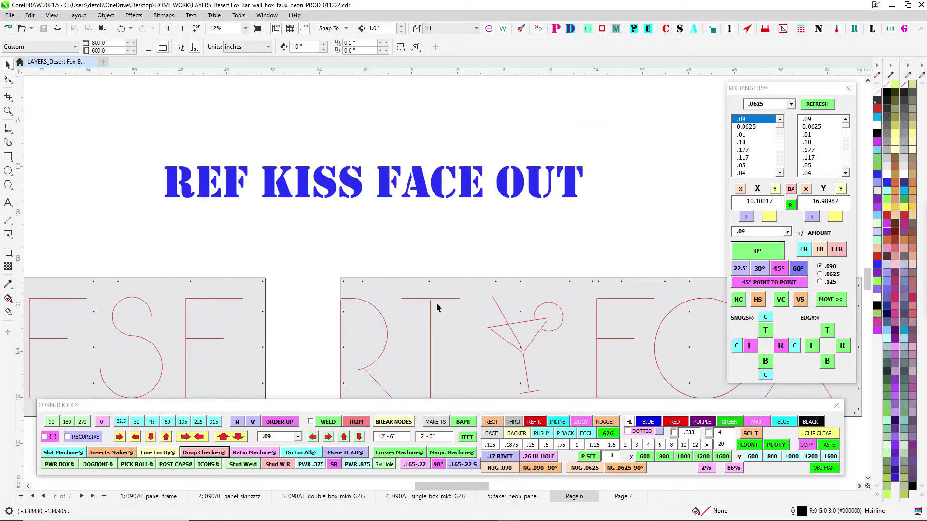
drag(283, 328, 475, 277)
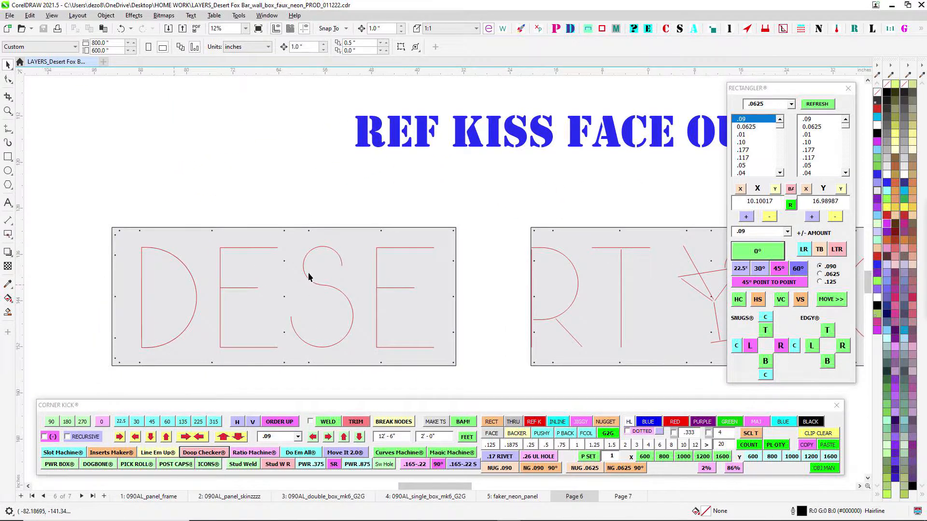
scroll(398, 260, down, 2)
- Open the 090AL_panel_frame page and examine the frame parts and the shapes and holes of the back jigs
click(139, 498)
scroll(383, 174, down, 2)
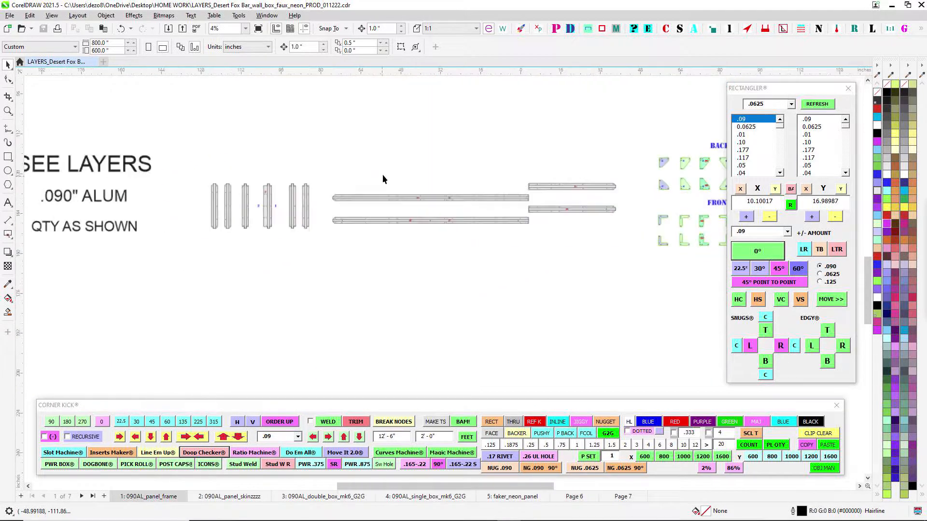
drag(382, 175, 311, 213)
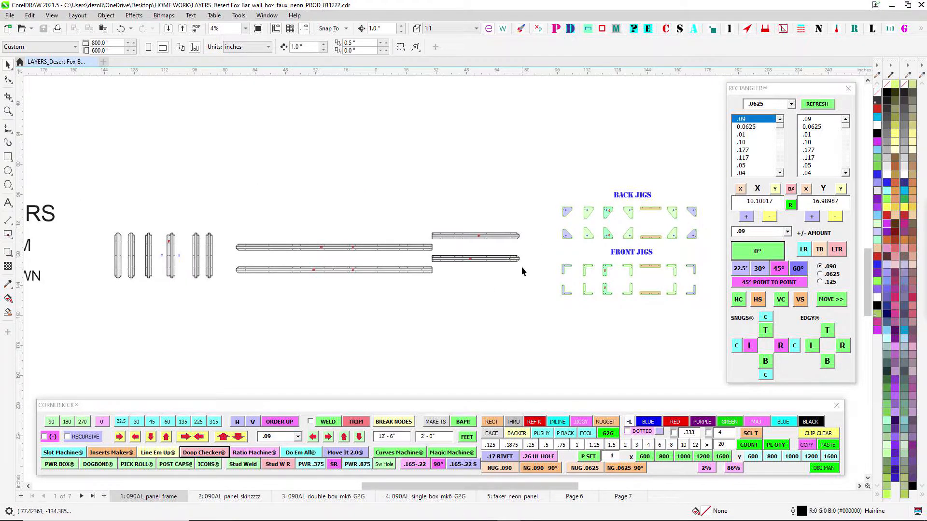
drag(537, 201, 407, 200)
scroll(509, 207, up, 2)
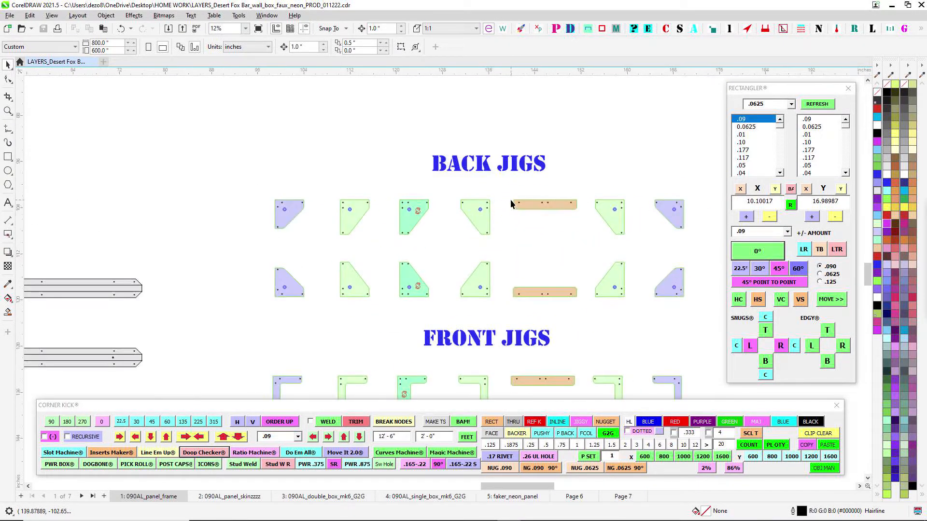
scroll(434, 226, up, 1)
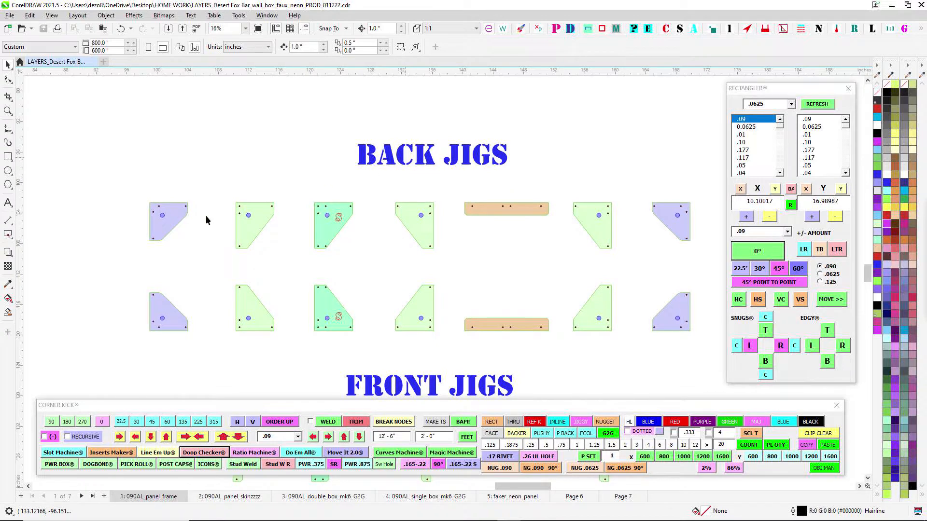
scroll(190, 212, down, 1)
scroll(564, 192, up, 3)
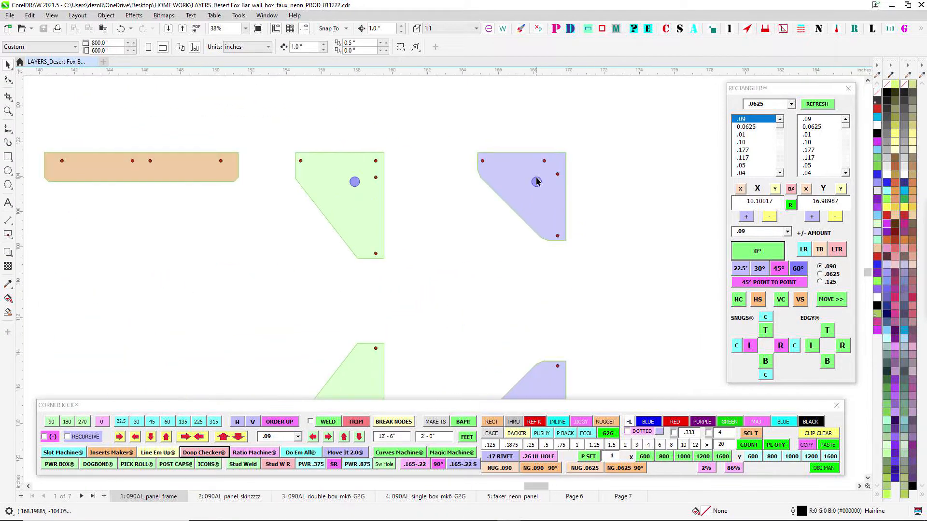
scroll(526, 208, down, 3)
scroll(513, 348, up, 2)
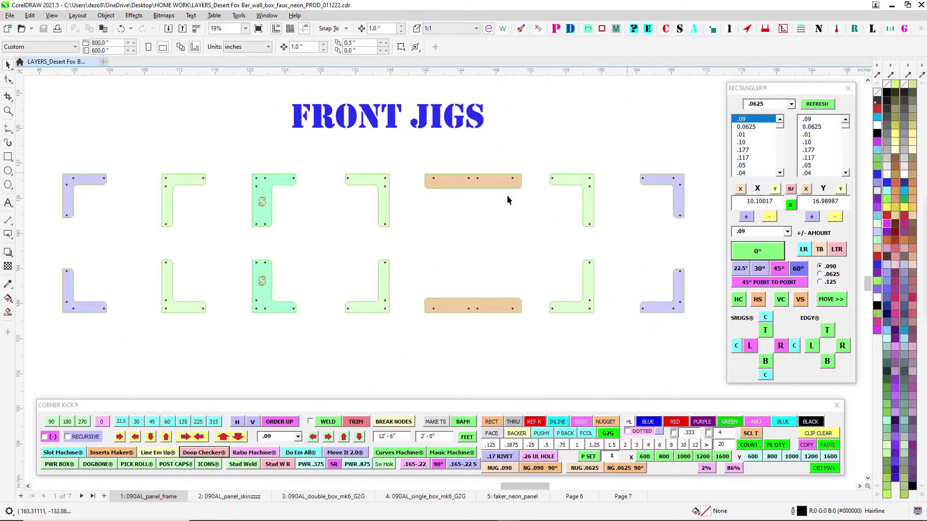
- Examine the L-shaped and straight front jigs and their hole patterns
scroll(328, 193, left, 3)
scroll(356, 213, up, 1)
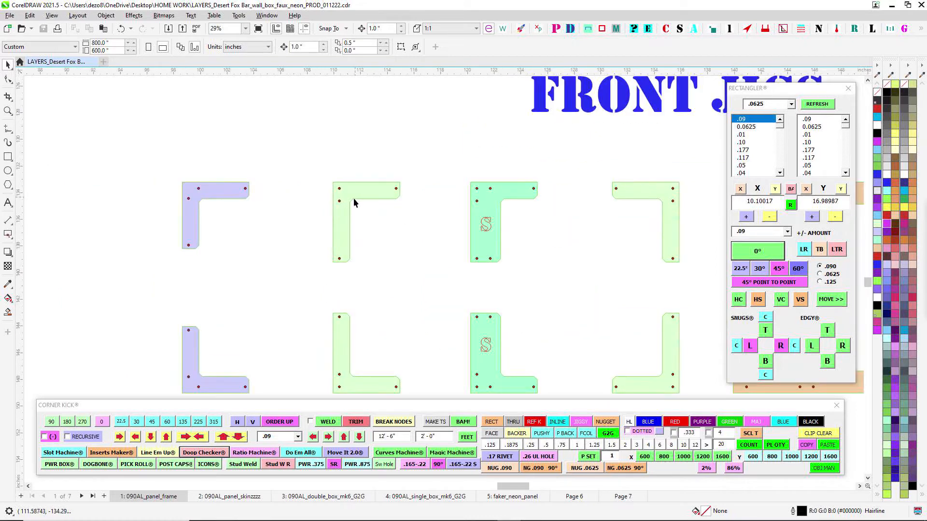
scroll(375, 247, down, 4)
drag(497, 271, 313, 266)
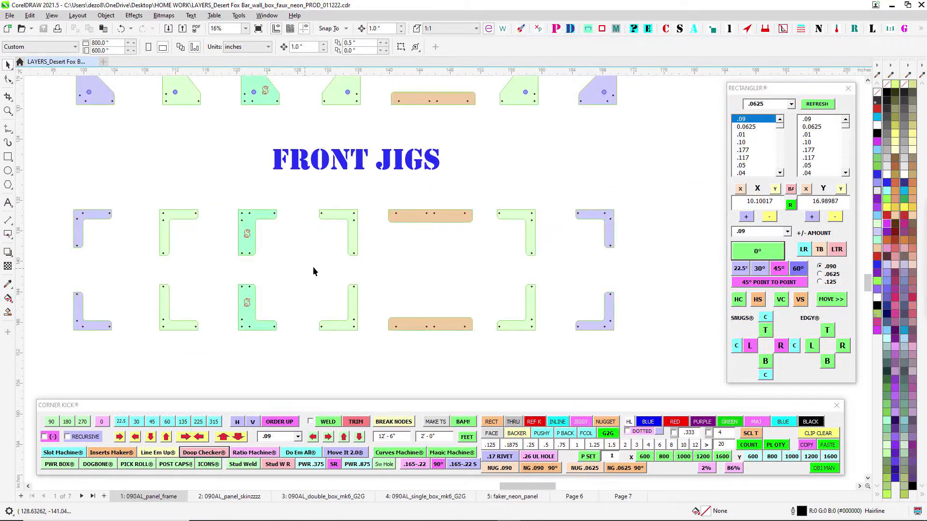
drag(535, 224, 482, 248)
scroll(484, 247, down, 1)
scroll(486, 257, down, 2)
scroll(412, 249, up, 1)
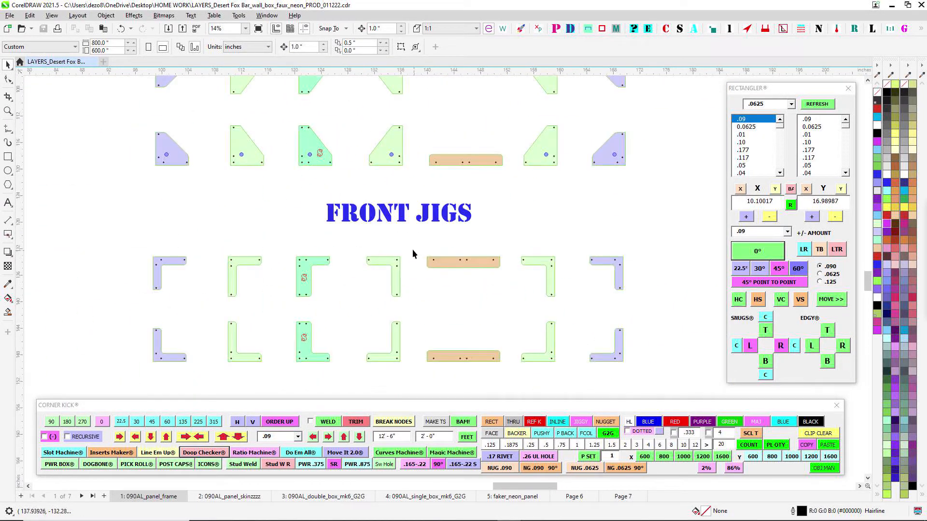
- Inspect the vertical frame members beside the SEE LAYERS note, including the wider piece marked F
scroll(409, 247, down, 3)
scroll(190, 274, left, 3)
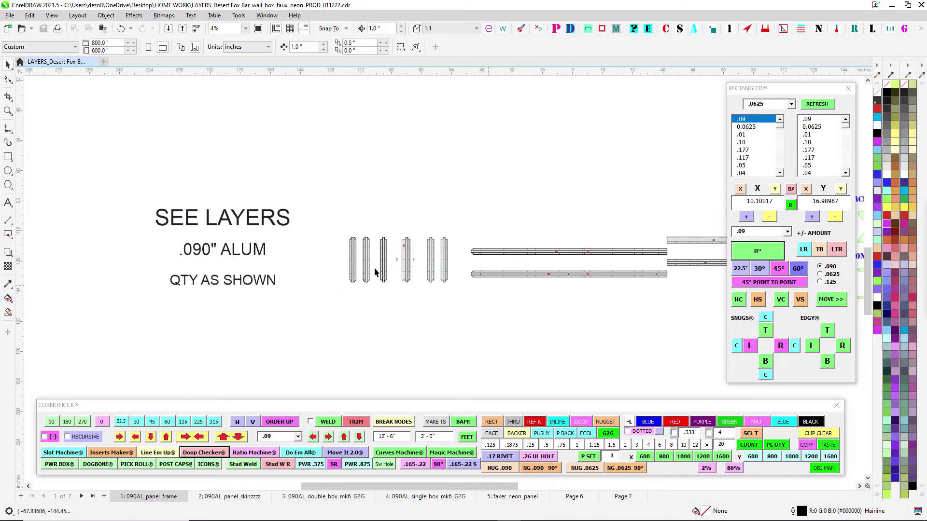
scroll(379, 269, up, 3)
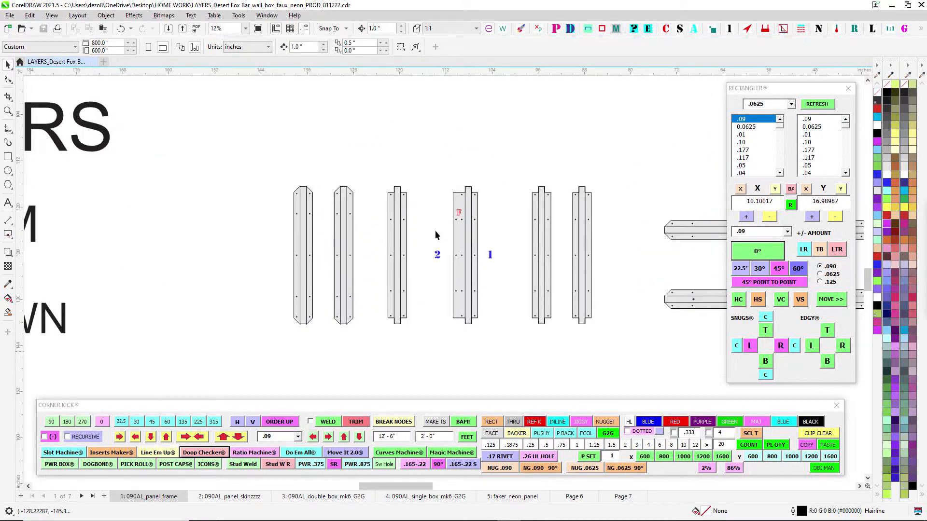
drag(435, 230, 325, 247)
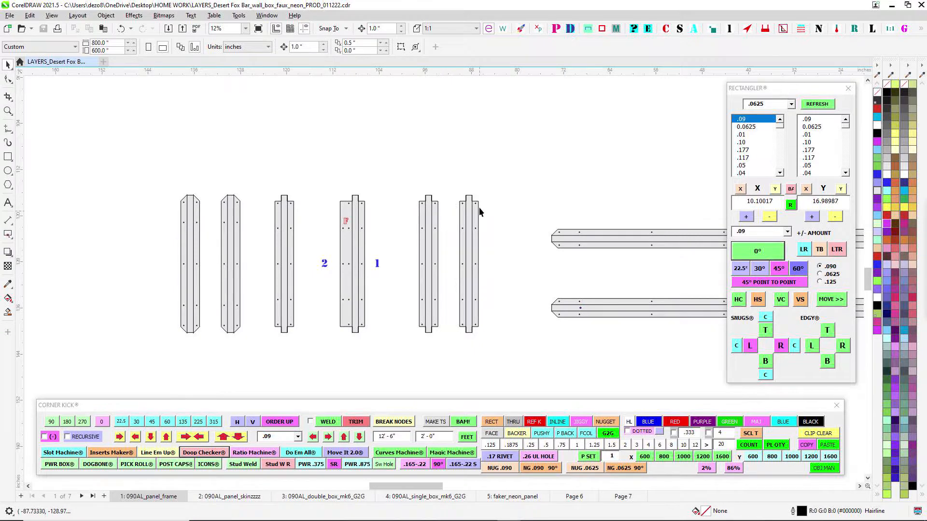
scroll(361, 223, up, 2)
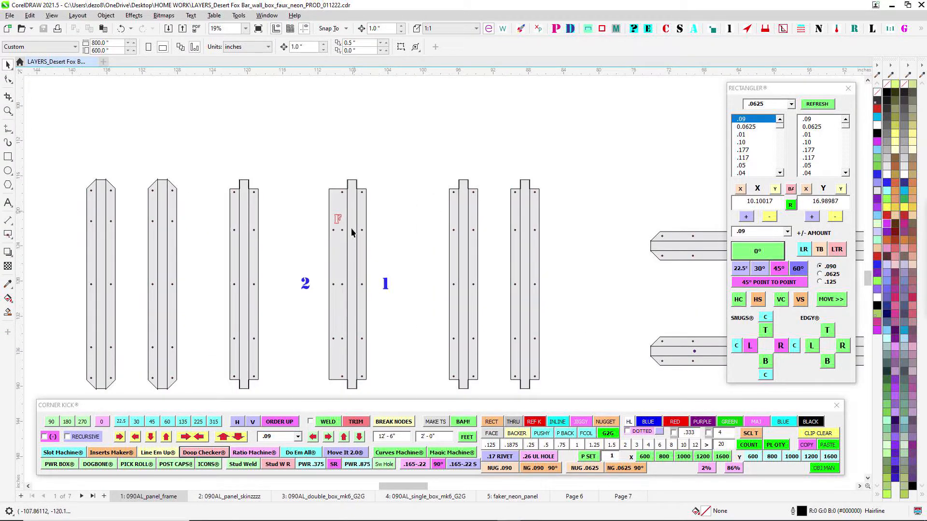
scroll(351, 227, down, 3)
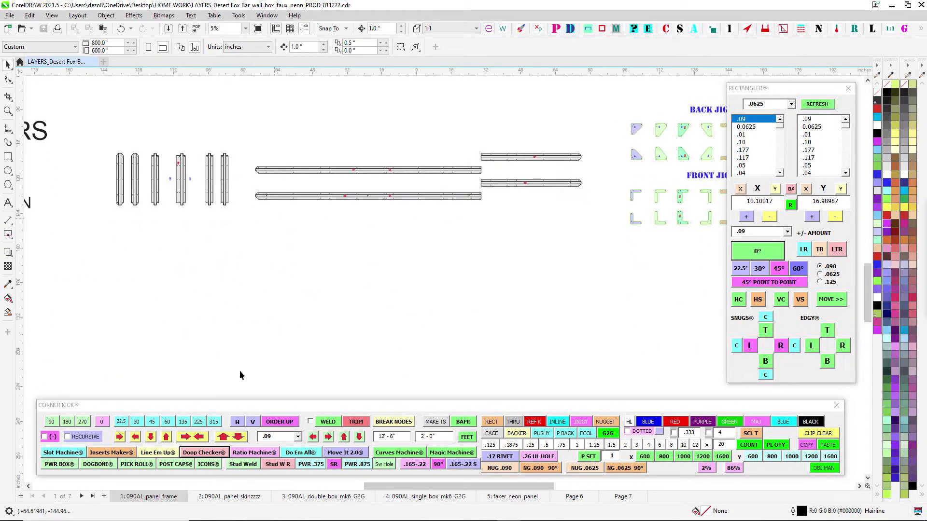
- Open the 090AL_panel_skinzzz page and examine the DESE face panel and the split between the two panels
click(235, 497)
scroll(326, 137, up, 2)
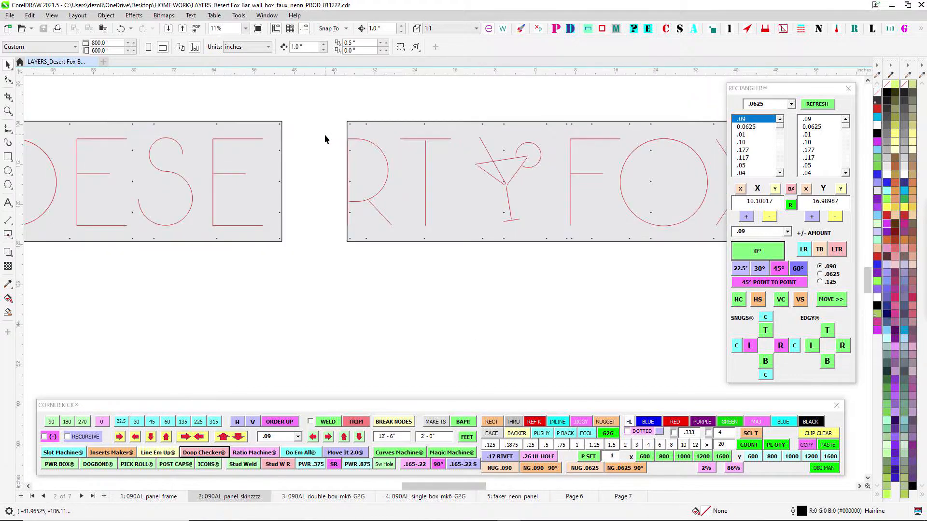
scroll(355, 209, down, 2)
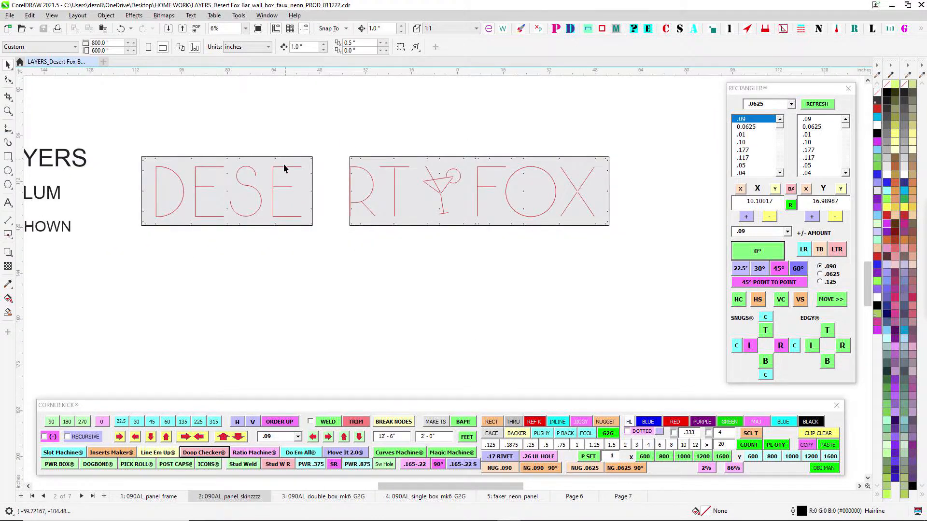
scroll(284, 168, up, 4)
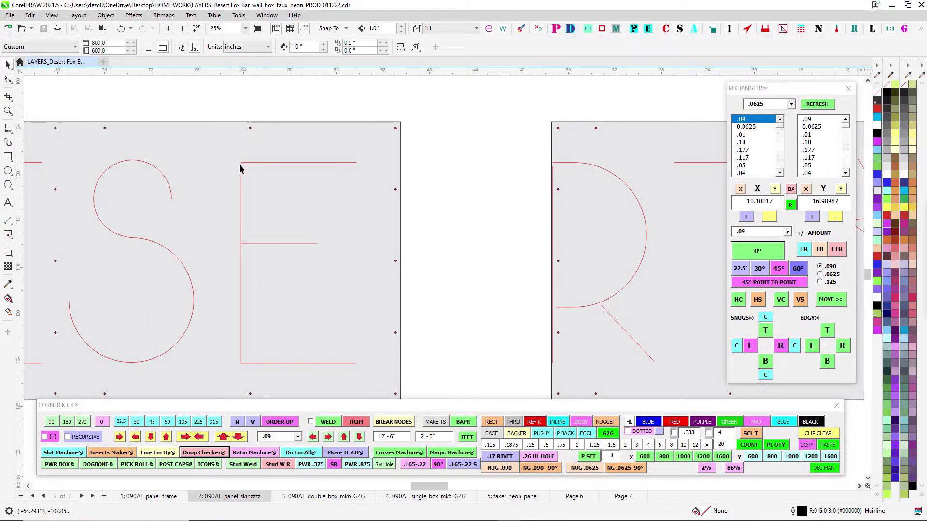
scroll(436, 205, down, 1)
drag(439, 210, 398, 215)
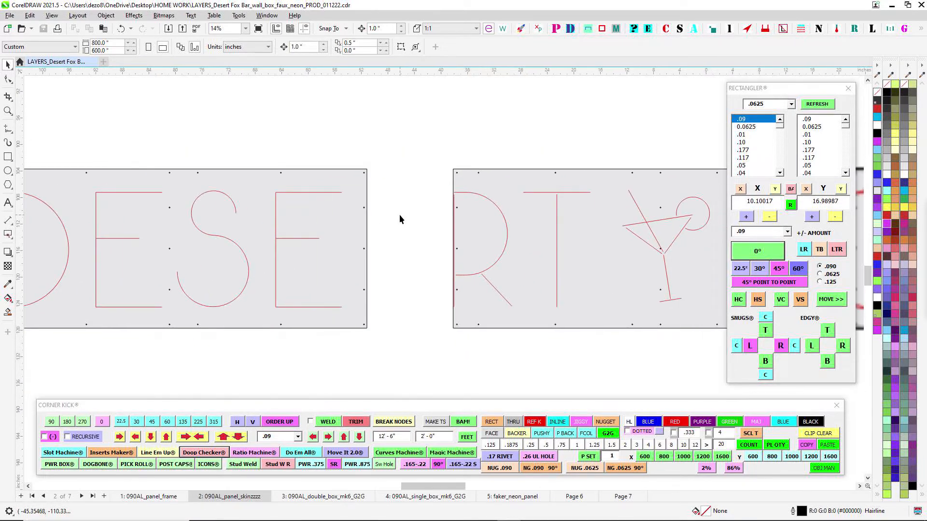
- Examine the second face panel's letter outlines, martini glass logo and hole positions
drag(445, 137, 268, 157)
drag(371, 158, 303, 130)
scroll(361, 176, up, 1)
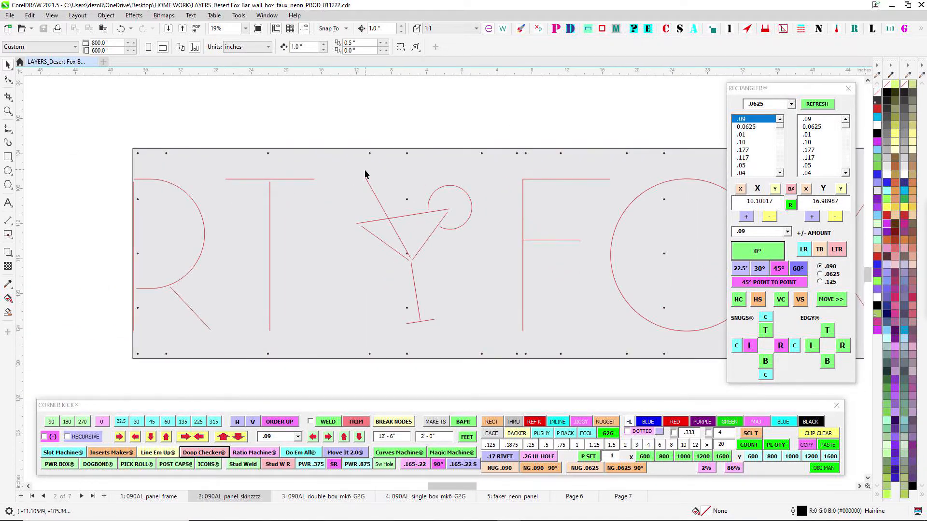
scroll(497, 192, down, 1)
drag(540, 128, 420, 131)
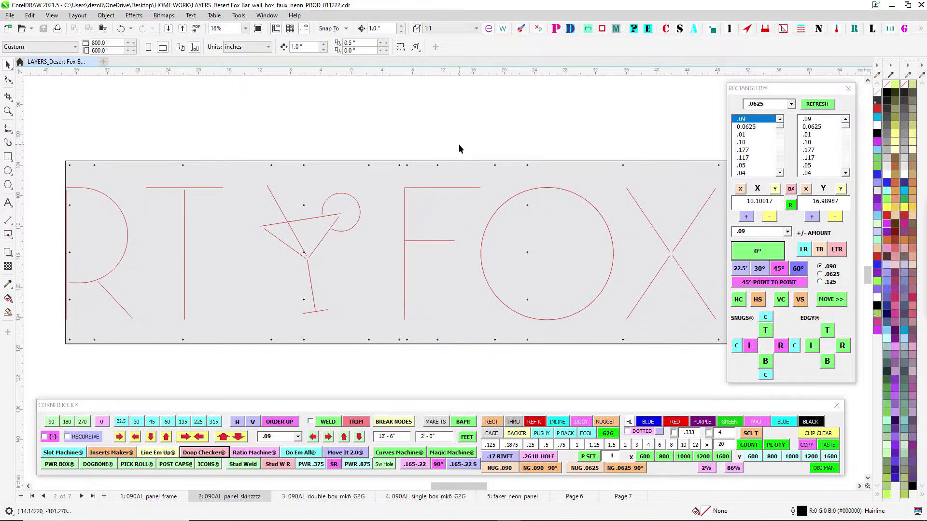
scroll(456, 183, up, 1)
scroll(390, 223, down, 2)
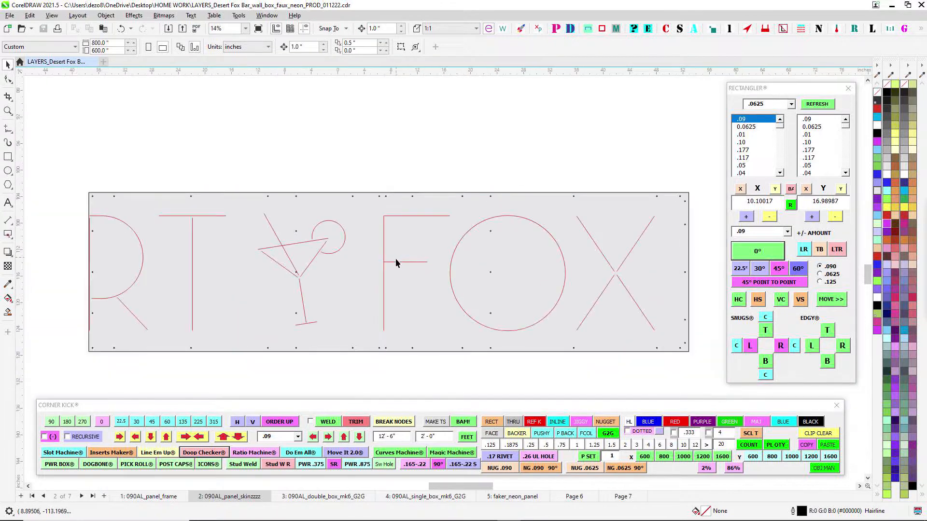
scroll(410, 351, down, 1)
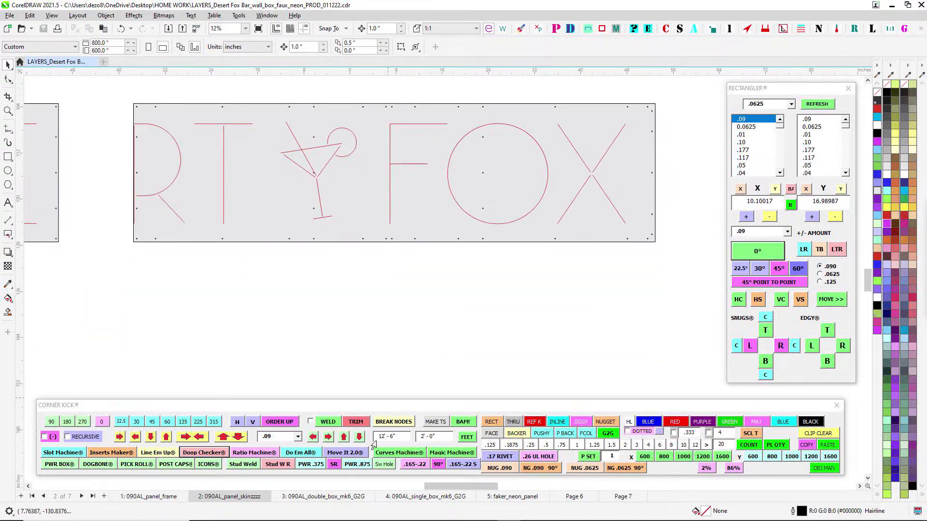
- Open the 090AL_double_box_mk6_G2G page and view the MK6 box parts
click(328, 496)
scroll(416, 192, down, 2)
scroll(376, 153, up, 1)
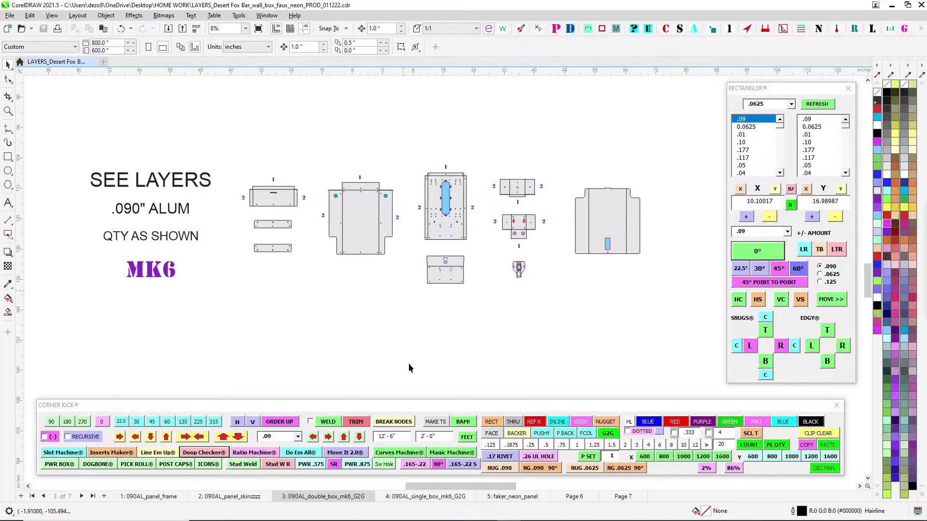
- Compare the MK6 parts on the 090AL_single_box_mk6_G2G and 090AL_double_box_mk6_G2G pages
click(444, 498)
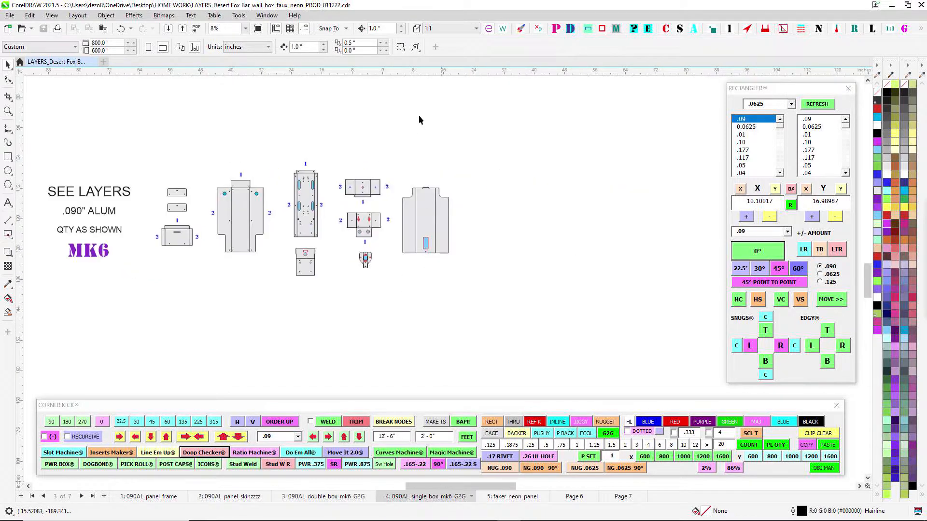
click(312, 498)
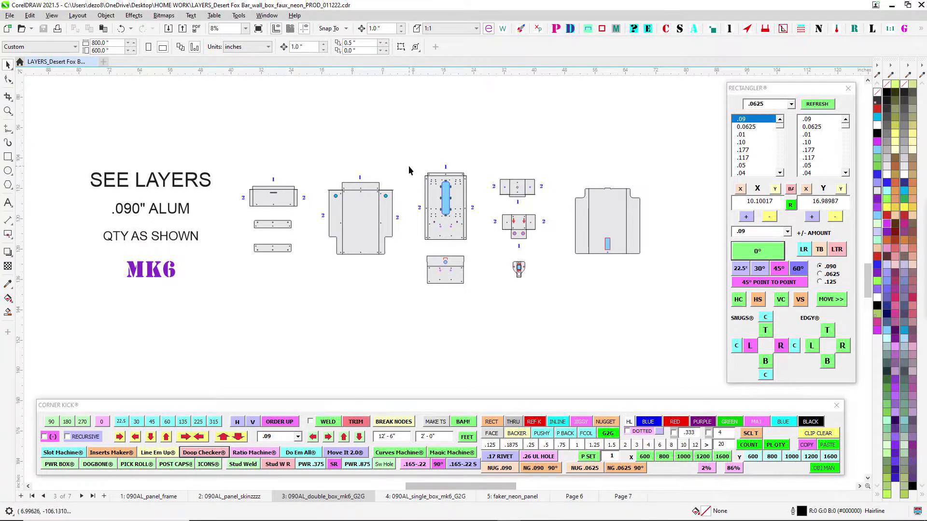
scroll(408, 166, up, 1)
scroll(459, 202, down, 2)
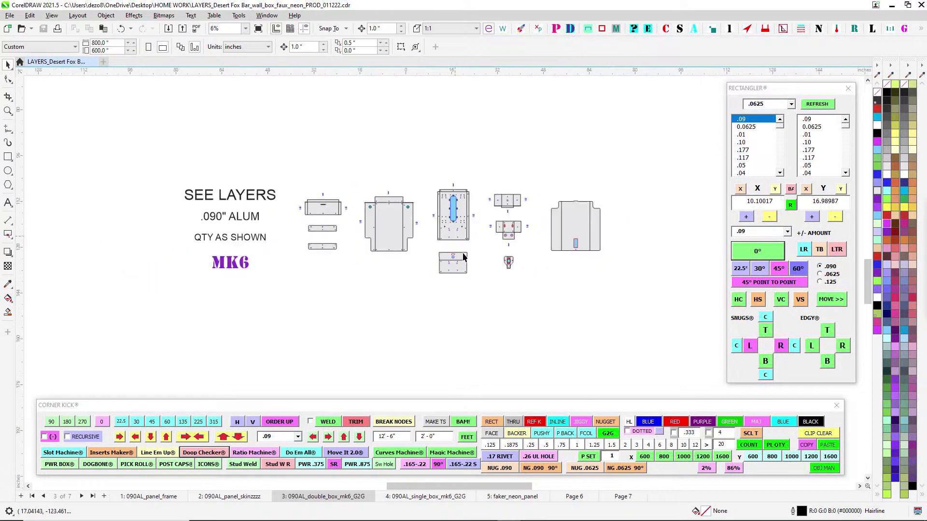
click(501, 501)
click(441, 500)
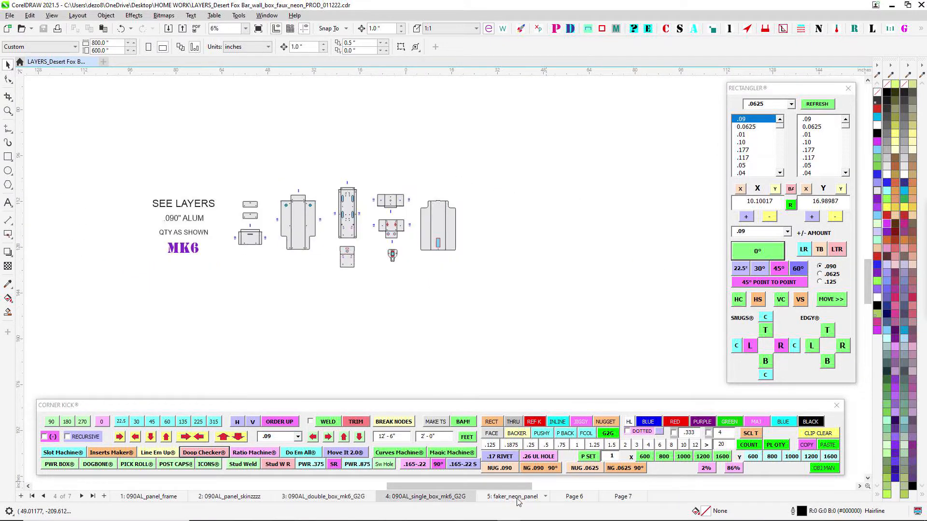
- Open the faker_neon_panel page and view the install pattern with its hole layout
click(516, 500)
scroll(452, 152, down, 2)
drag(450, 167, 440, 264)
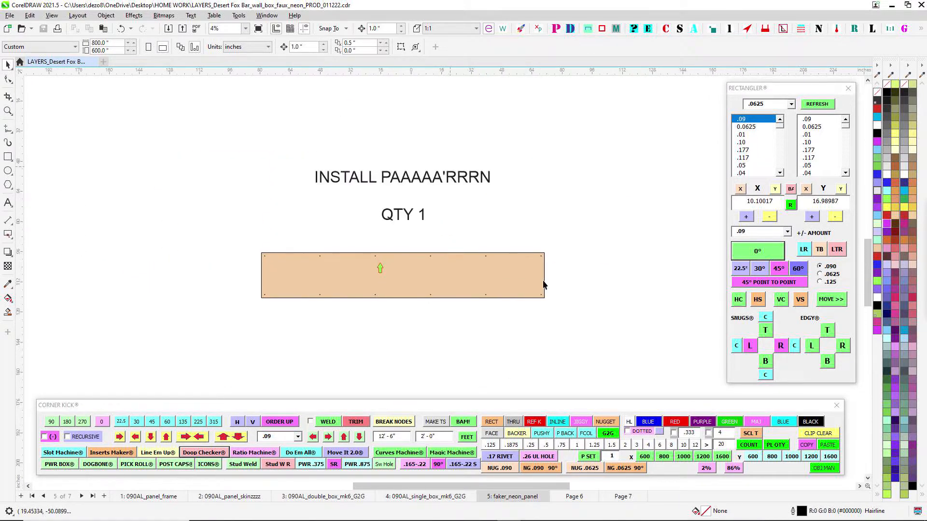
- Open Page 6 and examine the assembled frame's upper rail, corner gussets and splice plate
click(570, 497)
scroll(468, 144, down, 2)
scroll(434, 164, up, 3)
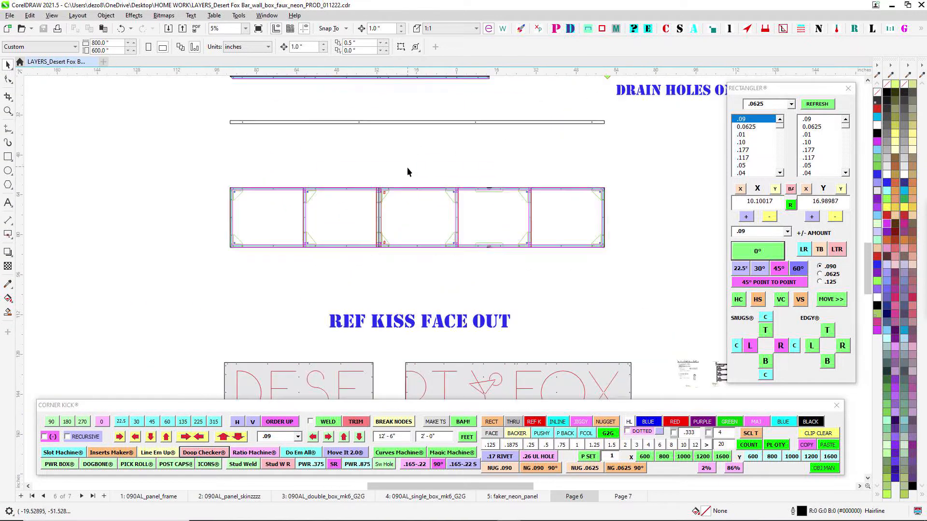
scroll(614, 189, up, 4)
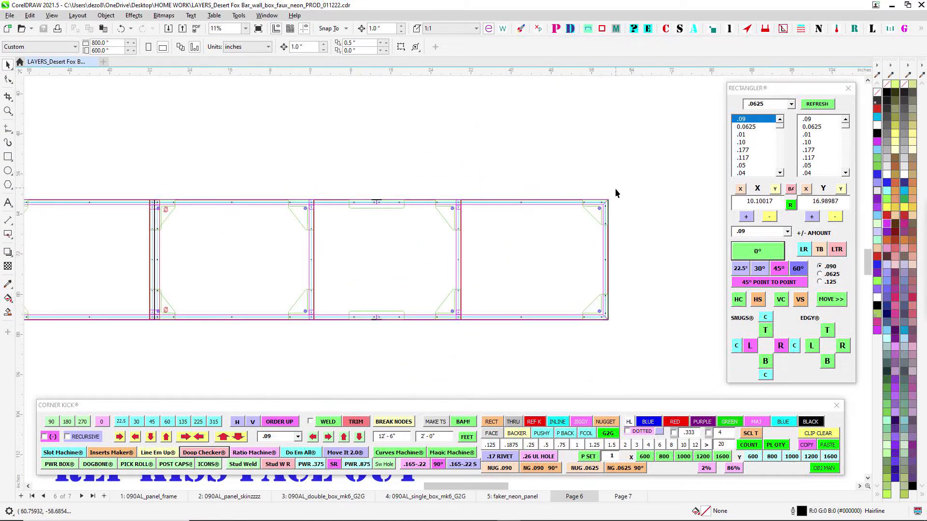
drag(299, 225, 379, 232)
scroll(386, 222, up, 2)
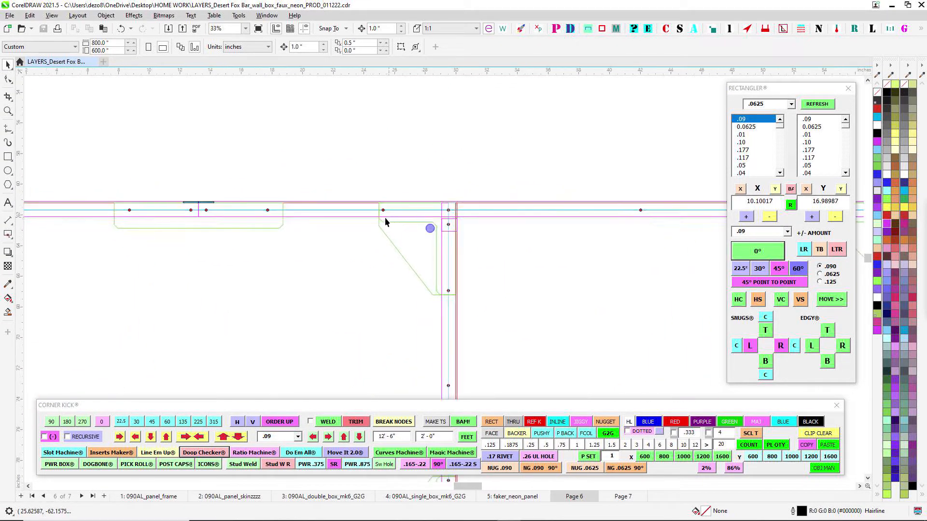
scroll(464, 216, down, 2)
drag(462, 220, 308, 249)
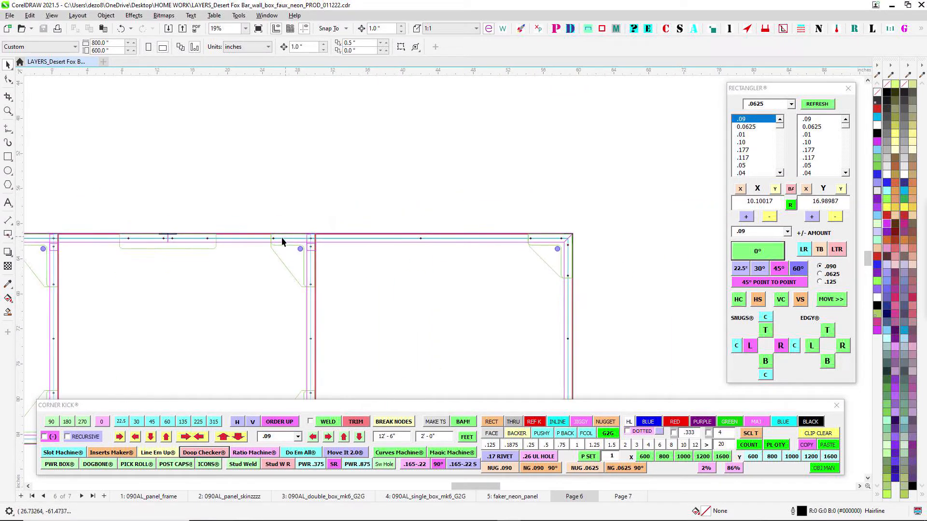
scroll(282, 238, up, 2)
scroll(319, 252, down, 7)
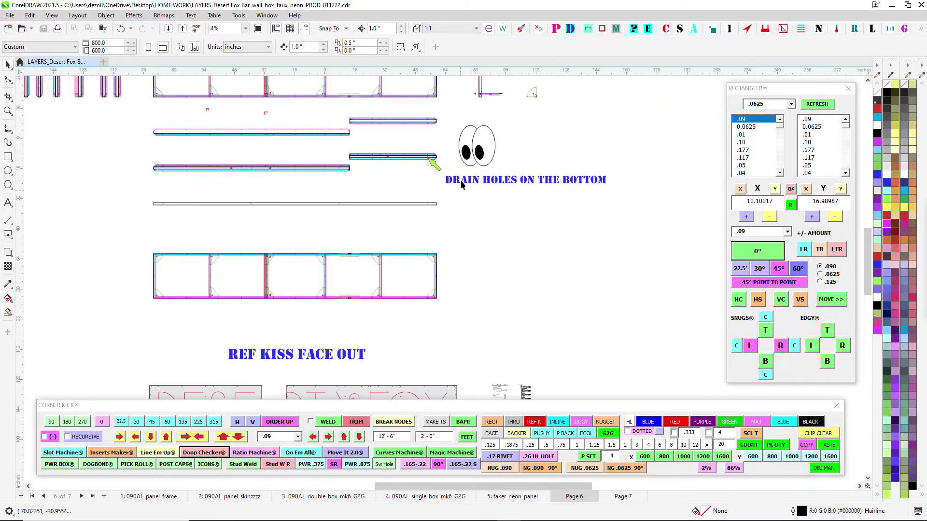
- Inspect the frame's side section where the threaded stud and nuts pass through the gusset
drag(460, 180, 442, 310)
scroll(462, 162, up, 4)
scroll(453, 223, up, 8)
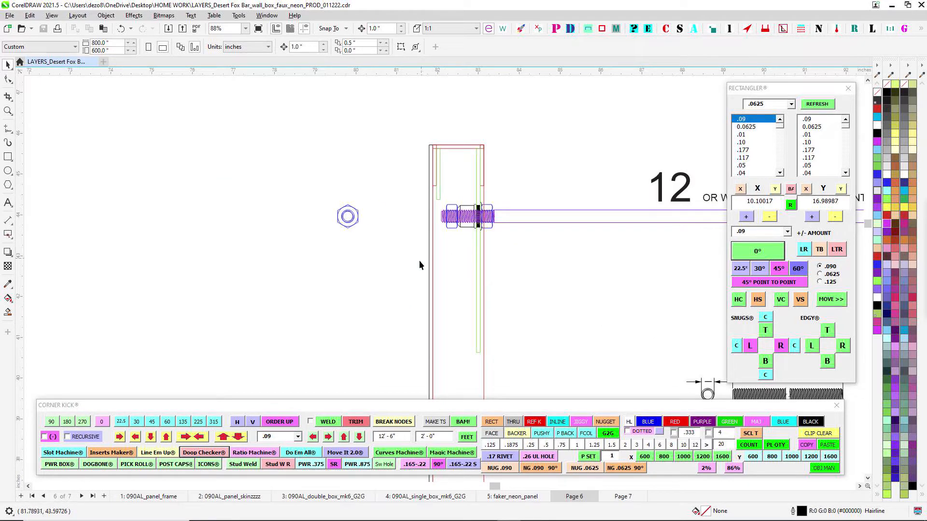
scroll(483, 188, up, 2)
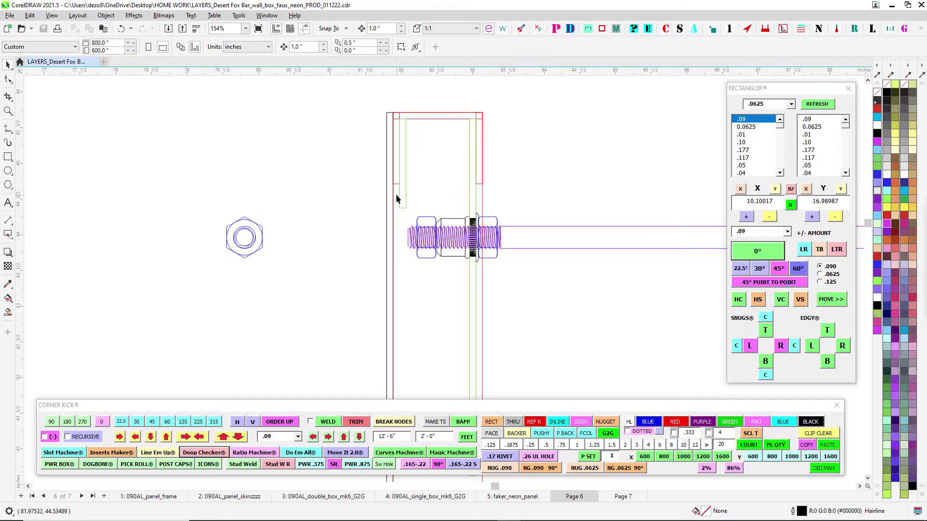
scroll(401, 198, up, 2)
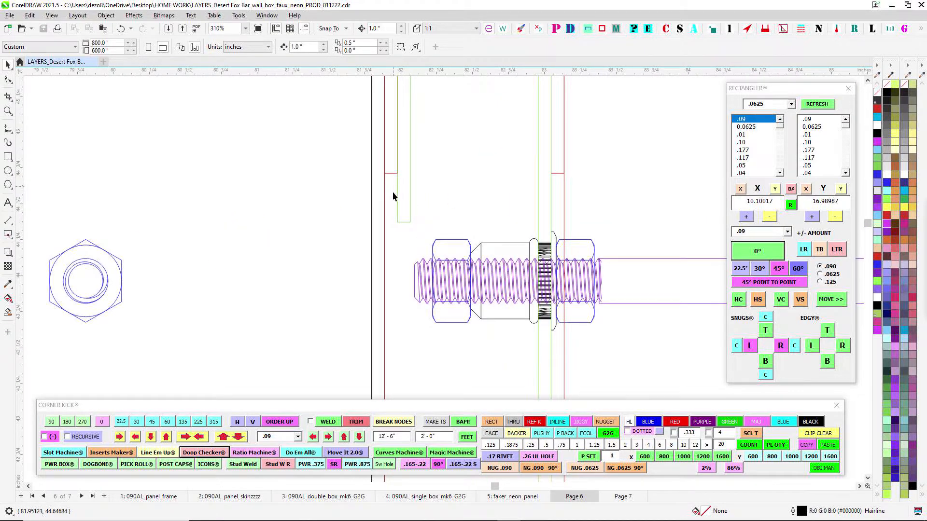
scroll(405, 208, down, 10)
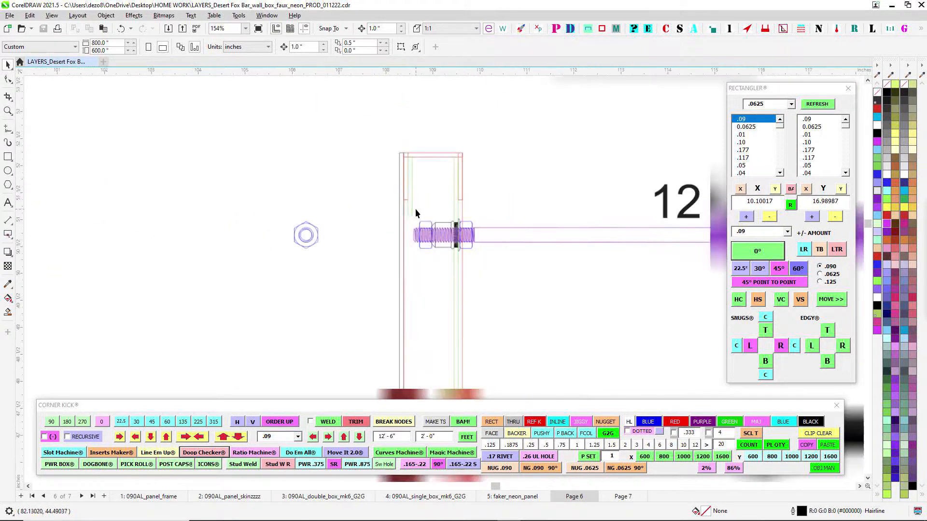
- Examine the frame's upper end corner, including the gusset, stud hole and red fastener holes
drag(213, 218, 671, 179)
drag(259, 173, 265, 179)
scroll(265, 180, up, 1)
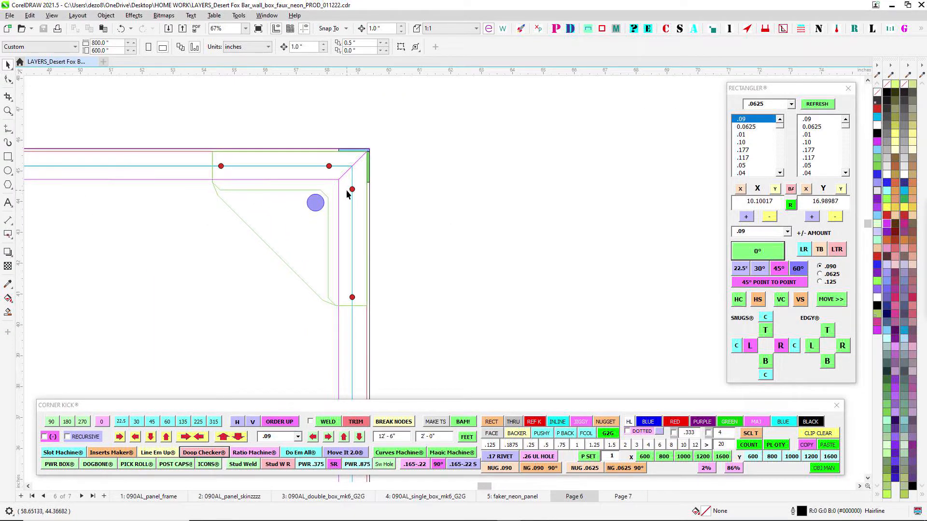
scroll(347, 193, up, 1)
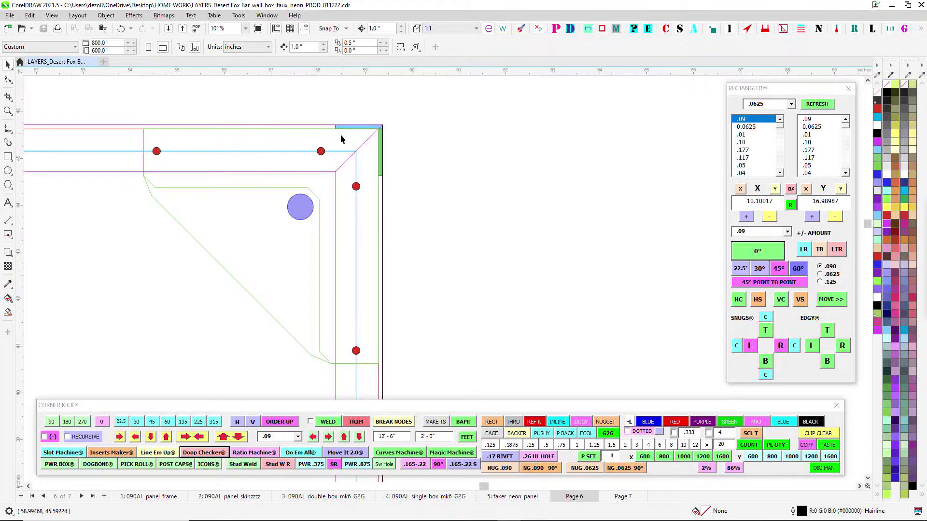
scroll(404, 163, down, 2)
drag(537, 169, 197, 238)
- Examine the stud assembly beside the install length note and the reference drawings of the threaded rod and hex nut
scroll(197, 238, down, 1)
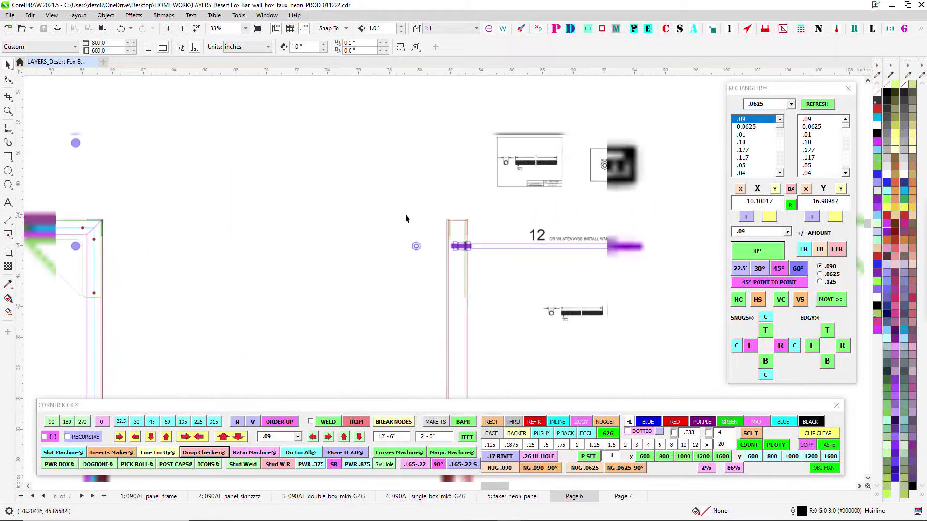
scroll(462, 238, up, 2)
scroll(455, 192, up, 3)
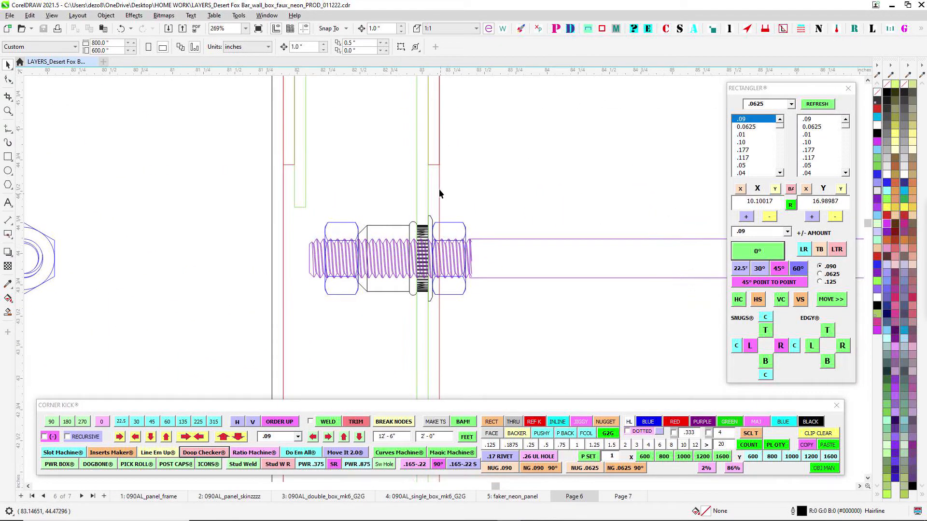
scroll(474, 230, down, 4)
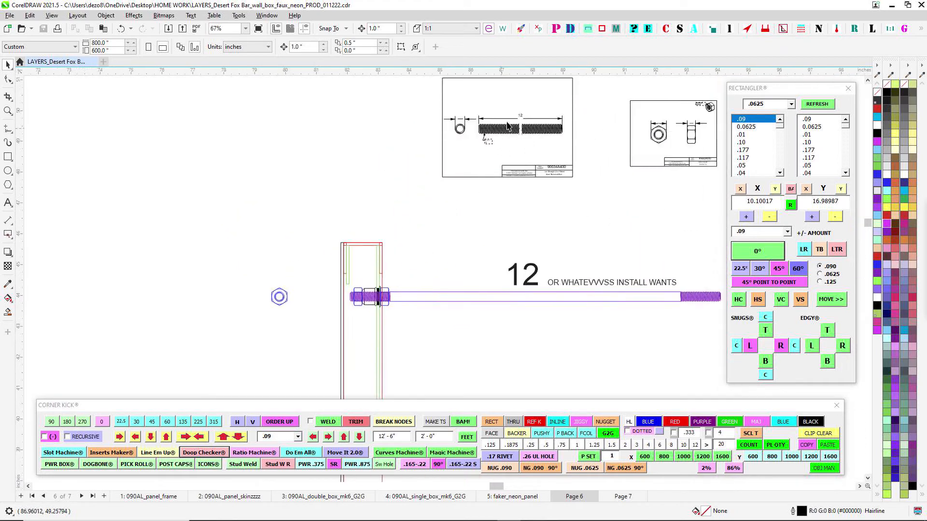
mouse_move(650, 125)
mouse_down()
mouse_move(491, 184)
mouse_move(476, 201)
mouse_up()
scroll(502, 204, up, 6)
scroll(499, 217, down, 7)
drag(487, 300, 650, 179)
scroll(445, 219, up, 2)
scroll(436, 259, down, 2)
- Check the stud hole's position on the frame's upper corner gusset
drag(183, 259, 742, 184)
scroll(426, 192, up, 2)
scroll(296, 145, up, 1)
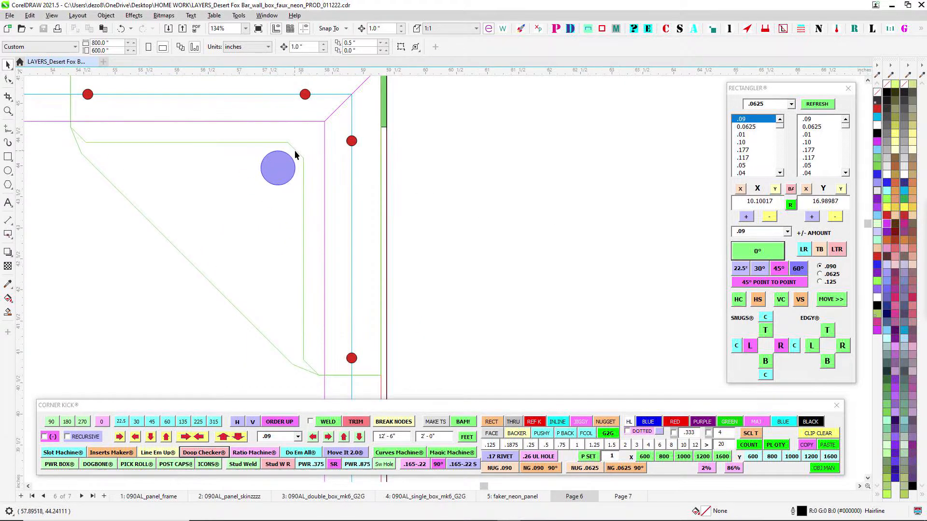
drag(296, 155, 459, 217)
scroll(316, 204, down, 2)
drag(352, 187, 394, 93)
scroll(461, 205, up, 1)
drag(466, 199, 414, 321)
- Locate the splice in the frame's upper rail and view the red tool symbols around it
scroll(398, 213, down, 2)
scroll(399, 217, down, 5)
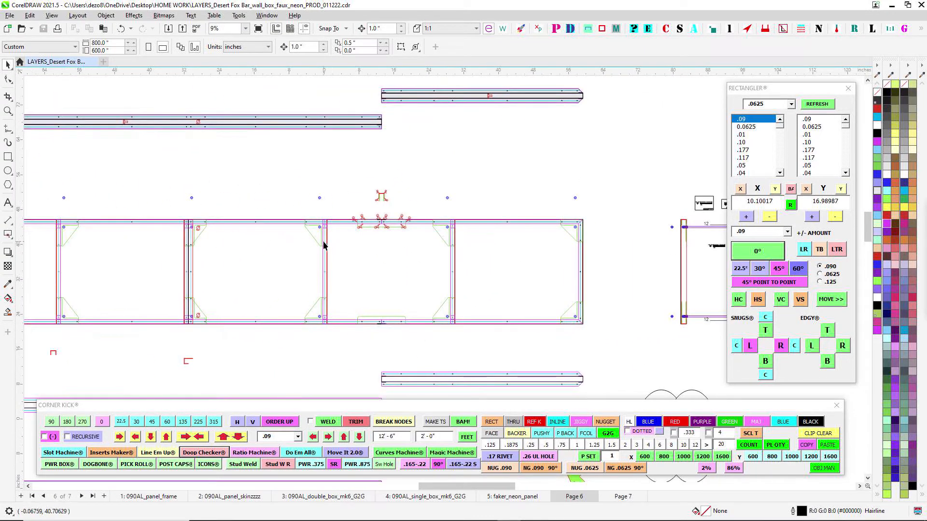
scroll(381, 249, up, 2)
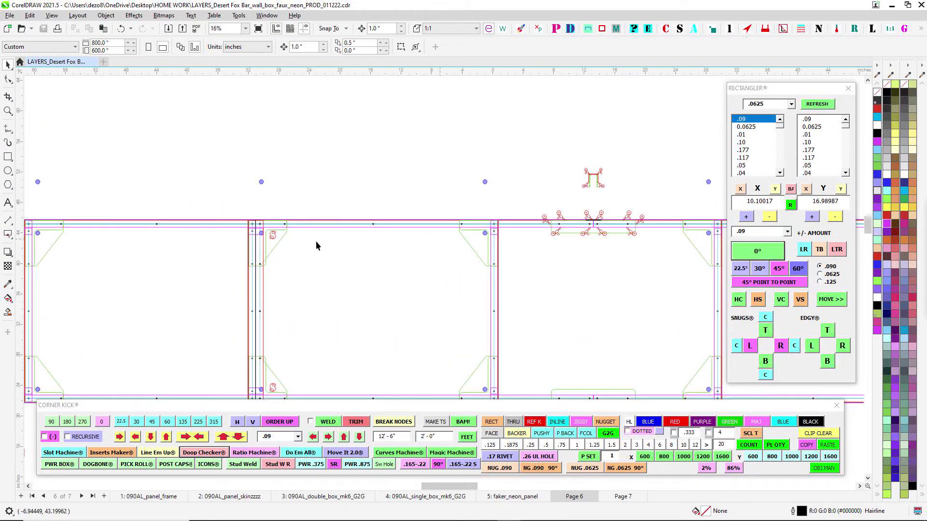
drag(529, 201, 244, 213)
scroll(314, 218, up, 2)
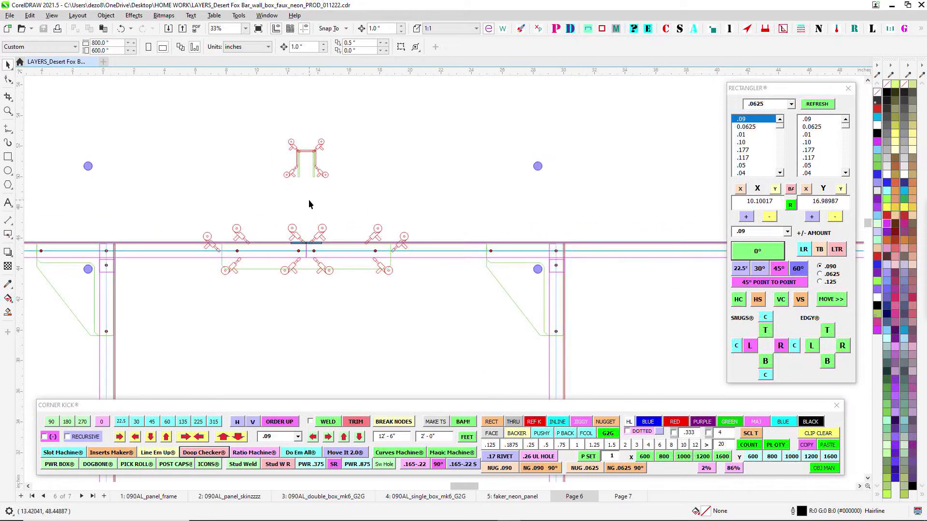
scroll(301, 298, up, 2)
scroll(279, 224, up, 3)
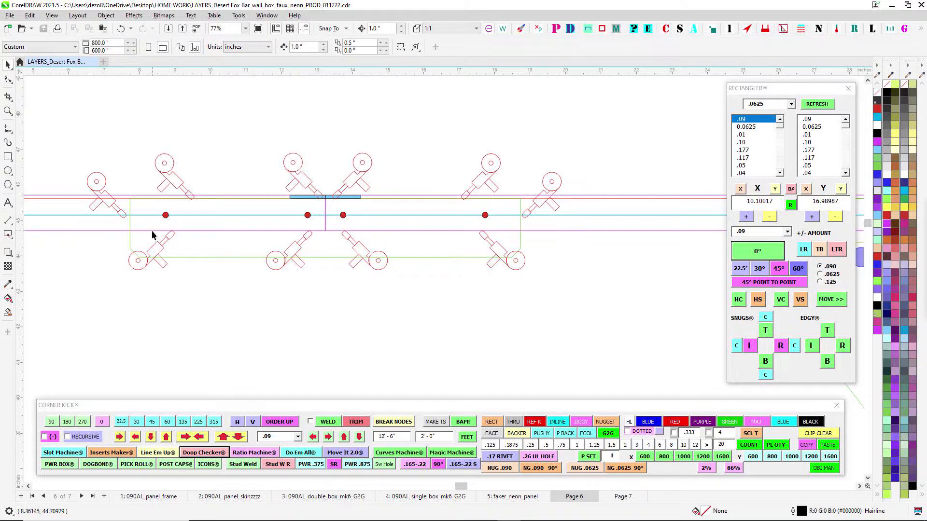
- Inspect the red tool symbols along the splice plate's edges and at its outer end
scroll(145, 231, down, 1)
scroll(334, 185, up, 2)
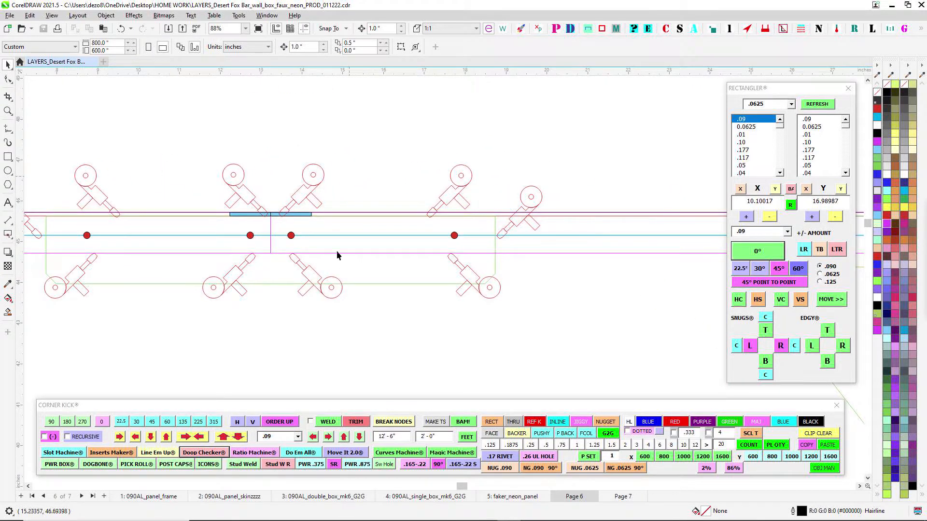
scroll(494, 246, up, 3)
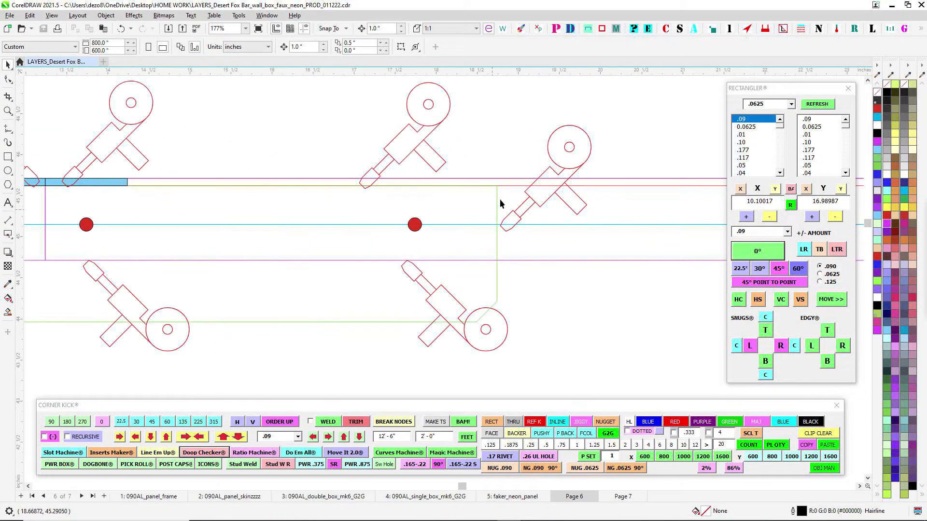
scroll(512, 282, down, 3)
scroll(496, 234, up, 2)
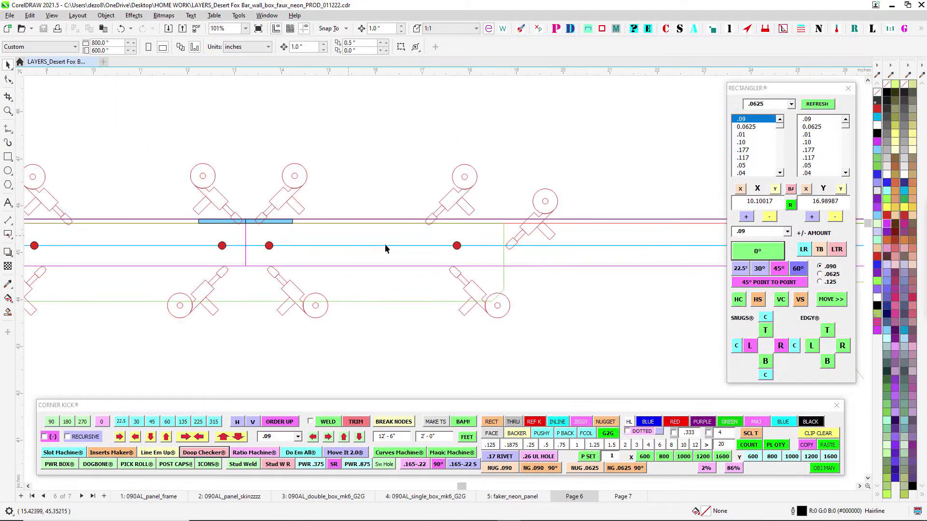
- Inspect the splice cross-section above the upper rail and its four red tool symbols
scroll(269, 246, down, 4)
scroll(305, 179, up, 6)
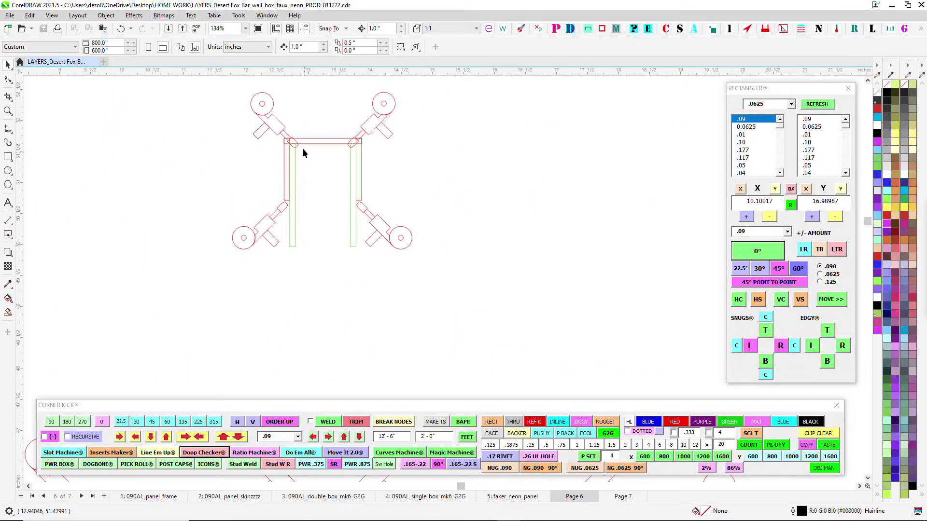
scroll(358, 216, down, 4)
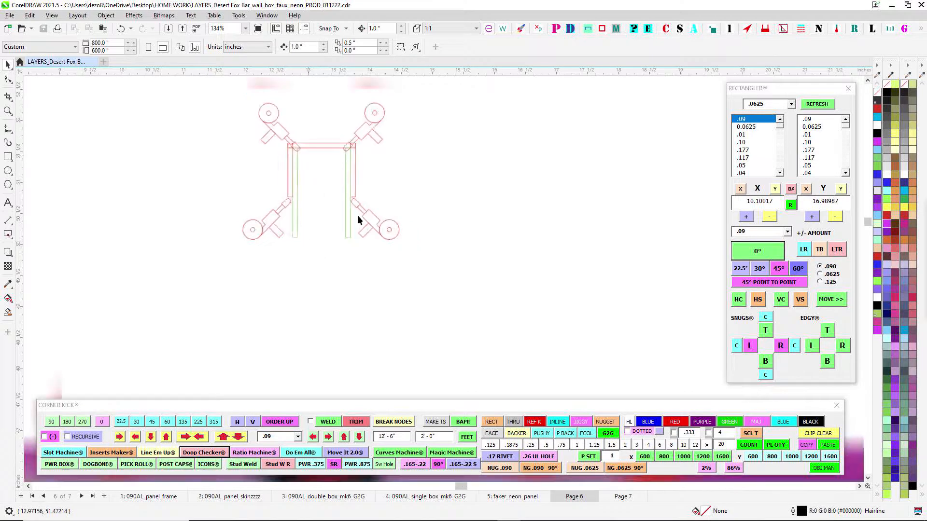
scroll(380, 161, up, 2)
scroll(340, 169, down, 2)
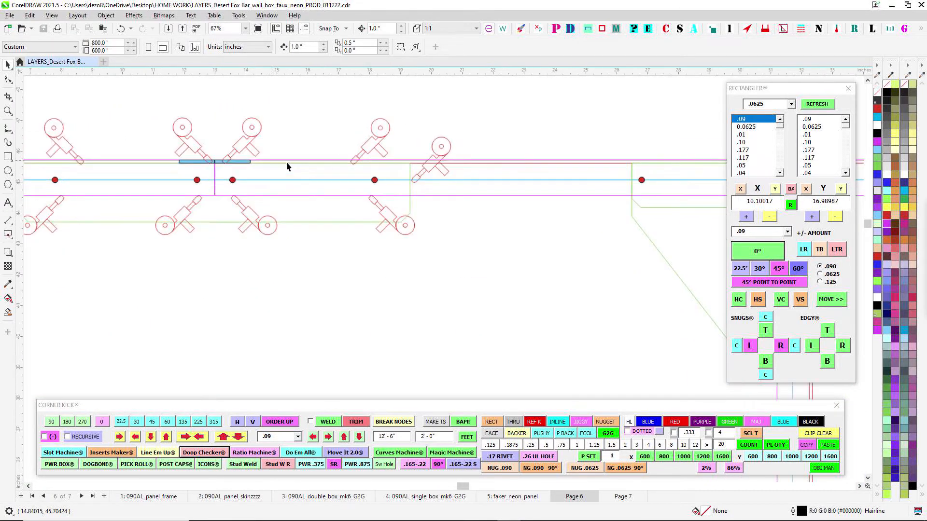
- Compare the marked splice joint on the upper rail with the matching splice plate on the lower rail
drag(399, 184, 556, 201)
scroll(400, 175, up, 5)
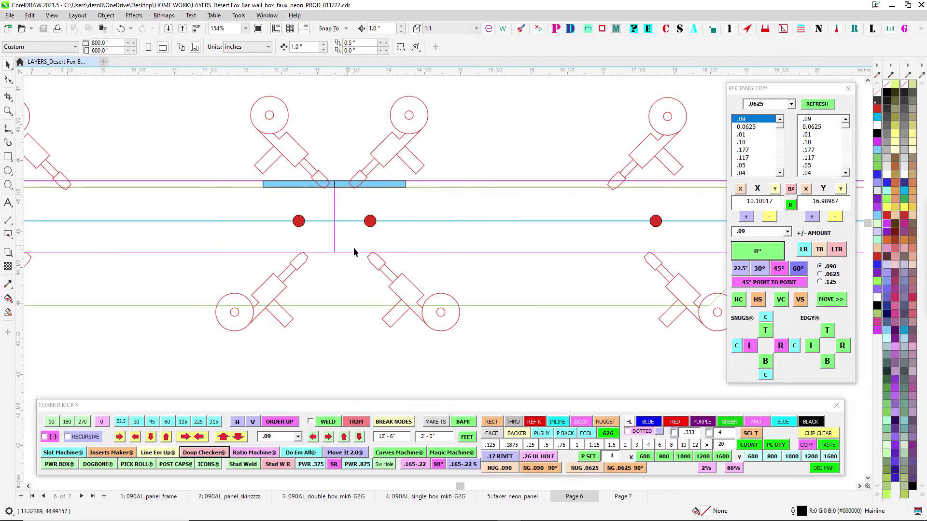
scroll(353, 247, down, 8)
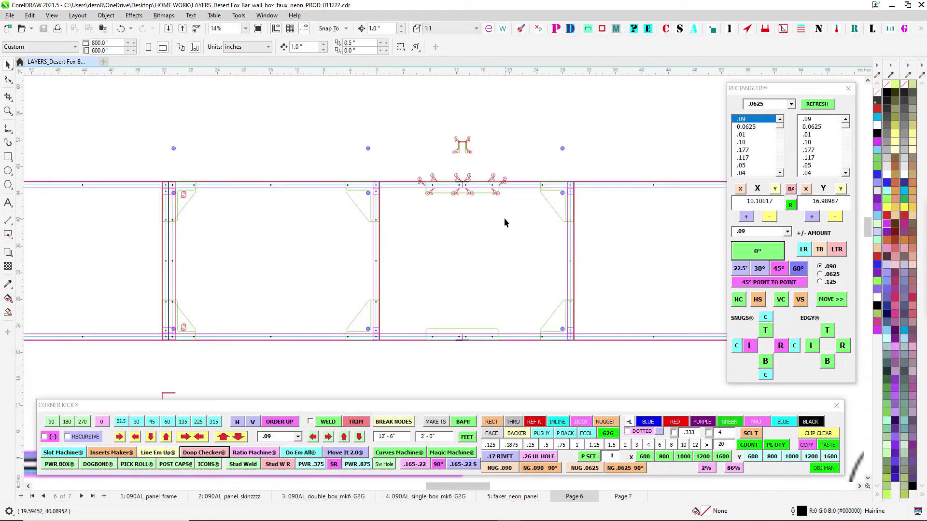
scroll(475, 321, up, 1)
scroll(455, 358, up, 2)
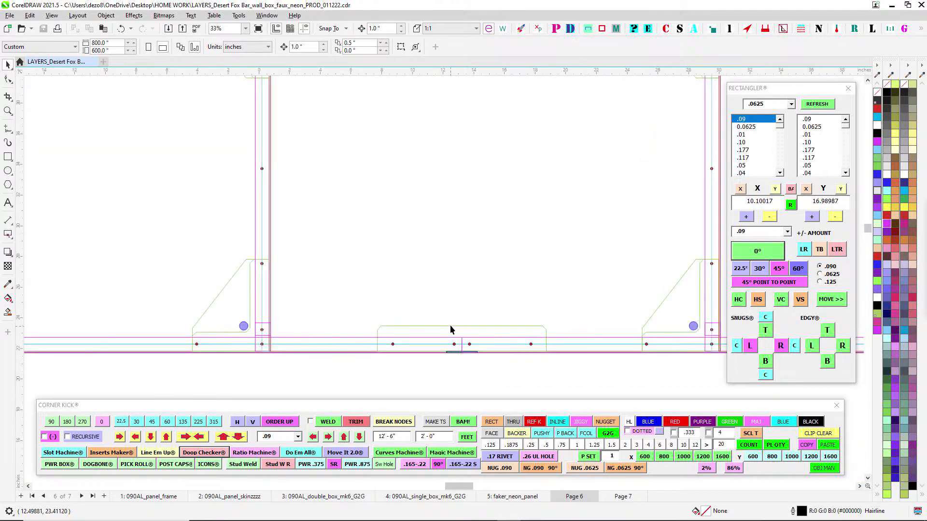
scroll(429, 304, down, 3)
scroll(433, 184, up, 2)
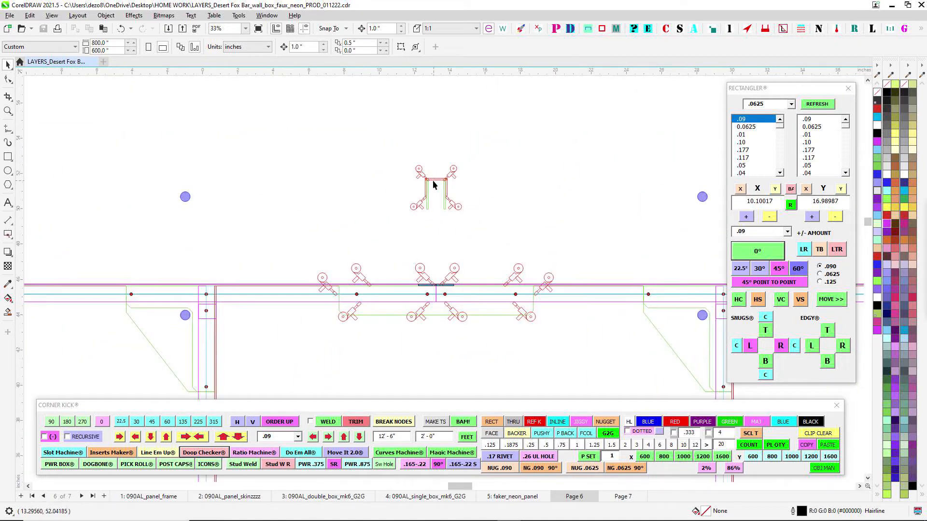
scroll(296, 251, down, 2)
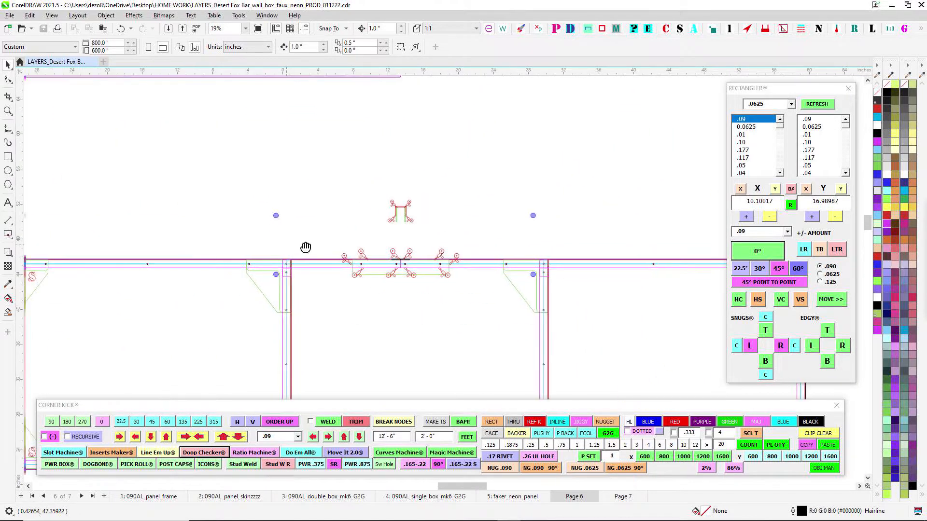
- Examine the S-marked gusset joint where the frame's double upright meets the upper rail
drag(306, 249, 575, 216)
scroll(579, 210, down, 1)
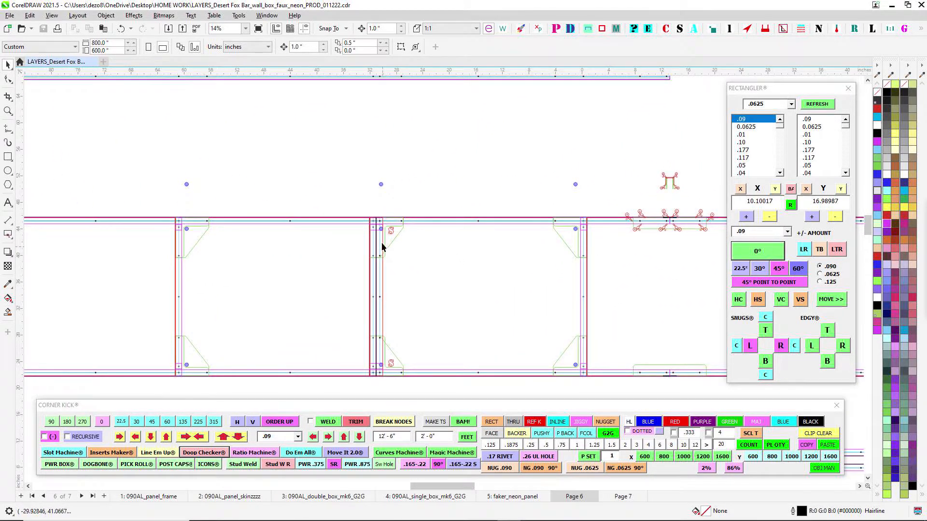
scroll(381, 246, up, 5)
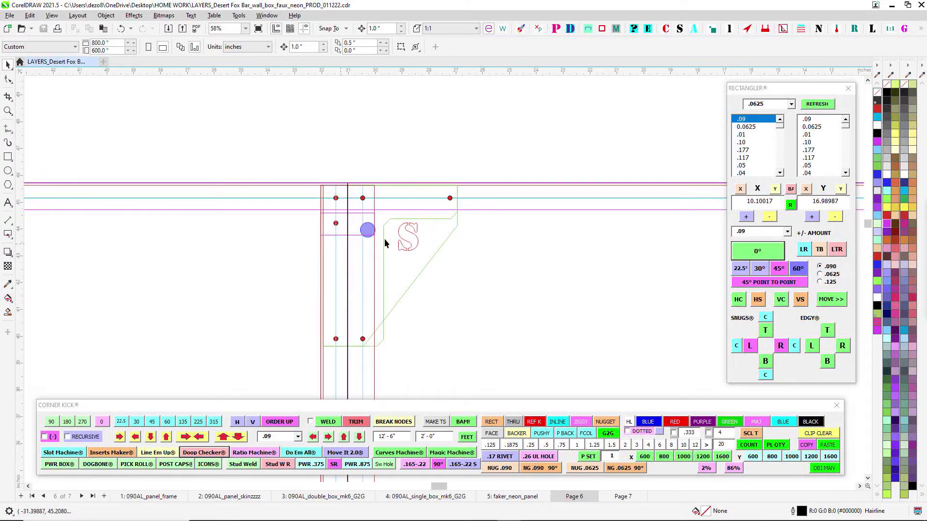
scroll(369, 235, down, 6)
- Examine the R-marked loose upright between the blue numbers 2 and 1, beside the frame
drag(428, 298, 610, 246)
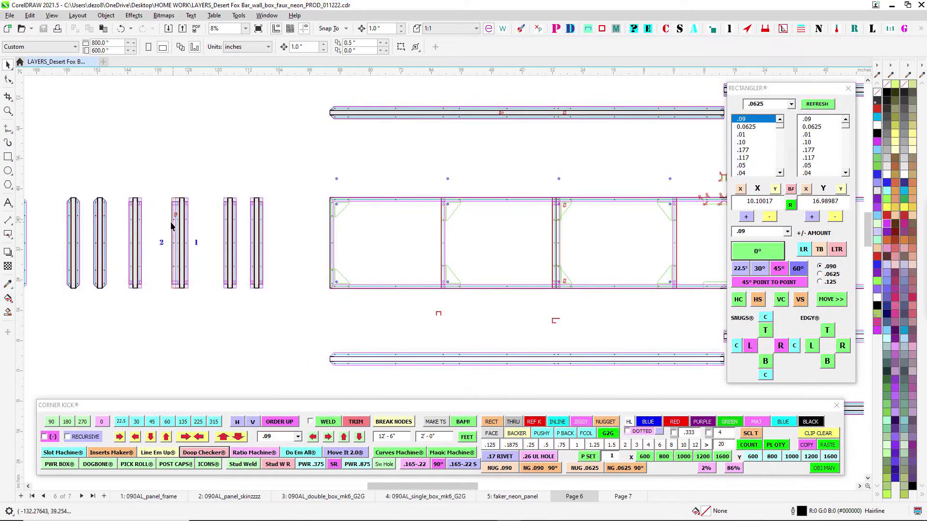
scroll(167, 220, up, 2)
scroll(234, 199, up, 2)
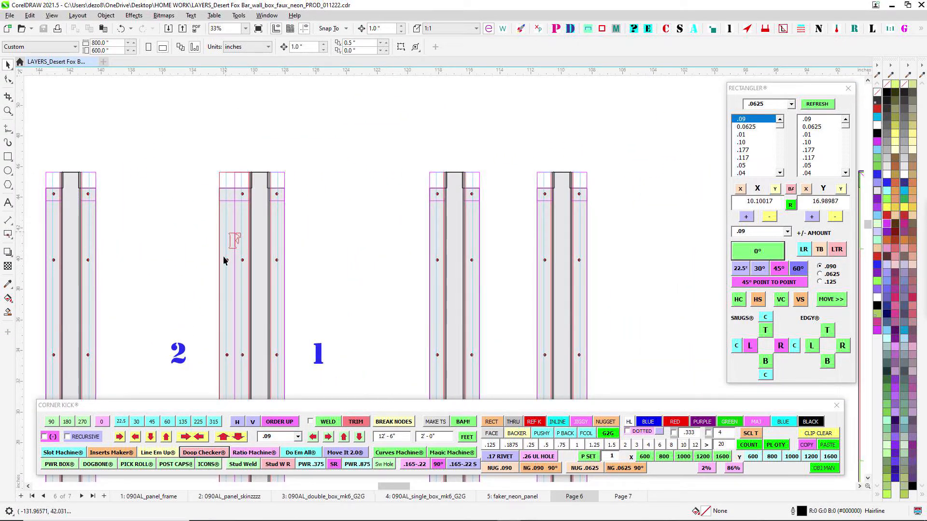
scroll(225, 261, down, 2)
- Compare the S-marked double upright in the frame with its separate R-marked upright pattern
drag(489, 277, 122, 261)
drag(521, 236, 416, 219)
scroll(528, 186, up, 2)
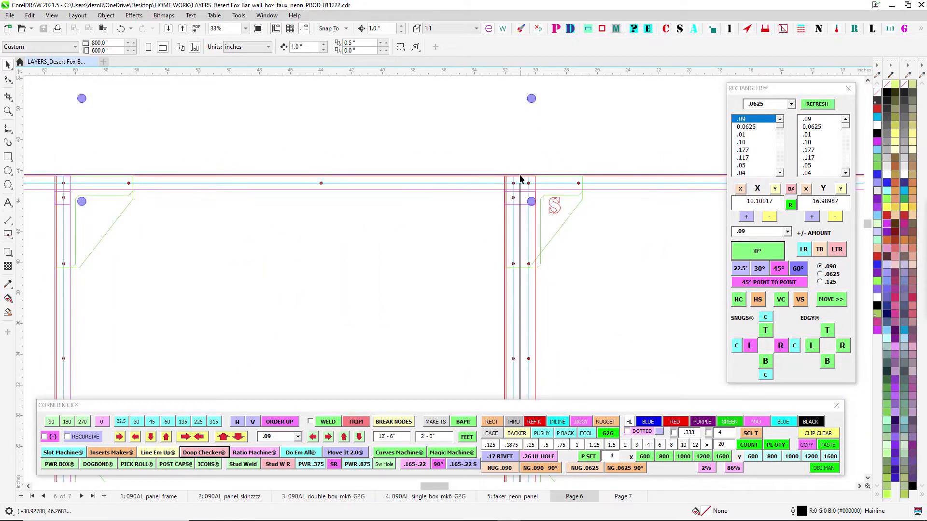
scroll(503, 221, down, 2)
scroll(523, 207, up, 4)
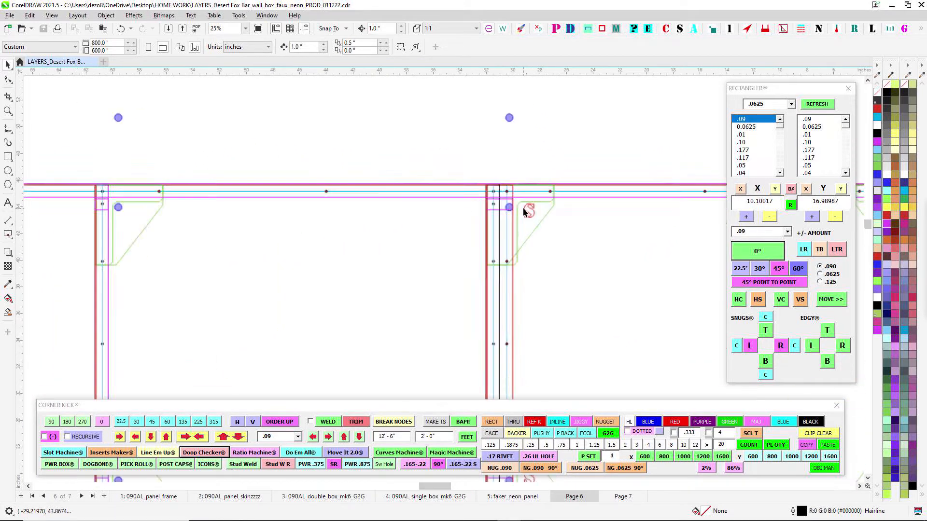
scroll(510, 227, down, 3)
drag(407, 252, 738, 183)
drag(158, 212, 743, 229)
scroll(399, 208, down, 2)
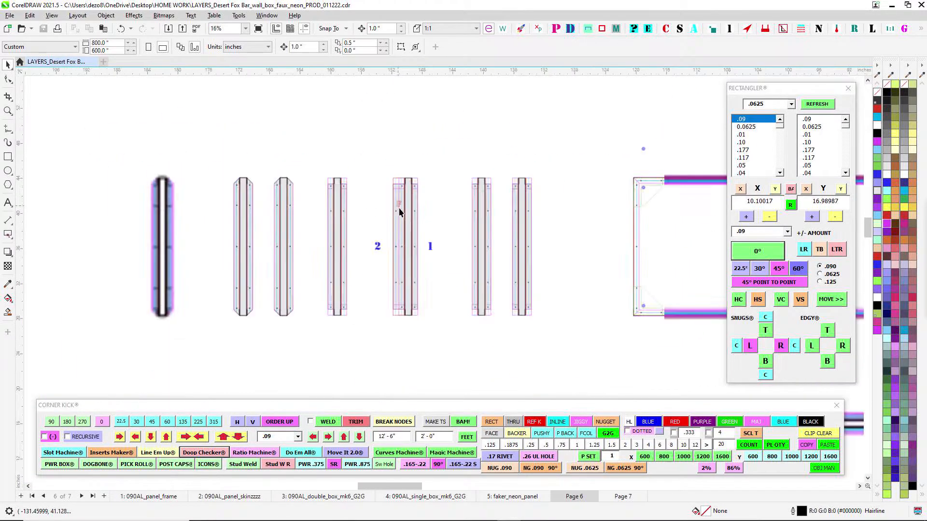
- Inspect the bottom rail pattern's red markings and the hole indicated by the green arrow near its end
drag(724, 297, 335, 165)
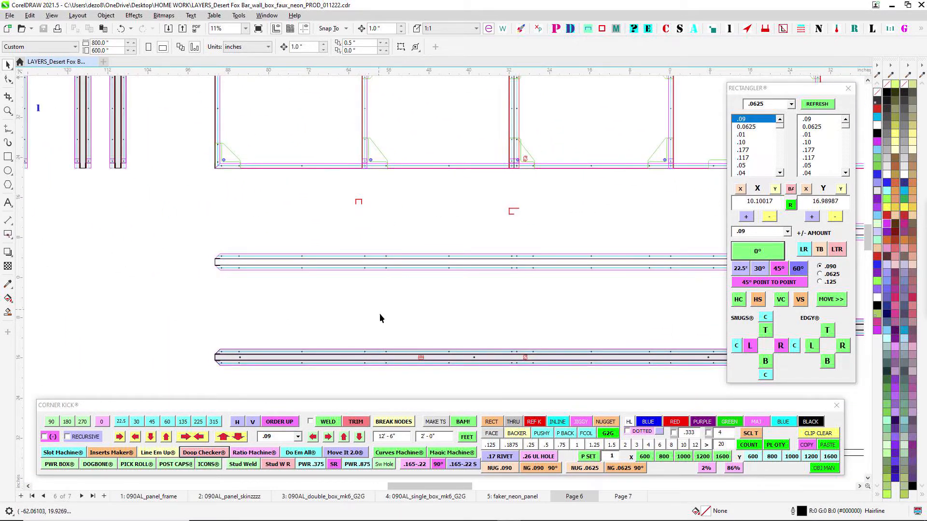
scroll(419, 333, up, 4)
drag(419, 315, 301, 225)
scroll(302, 225, down, 3)
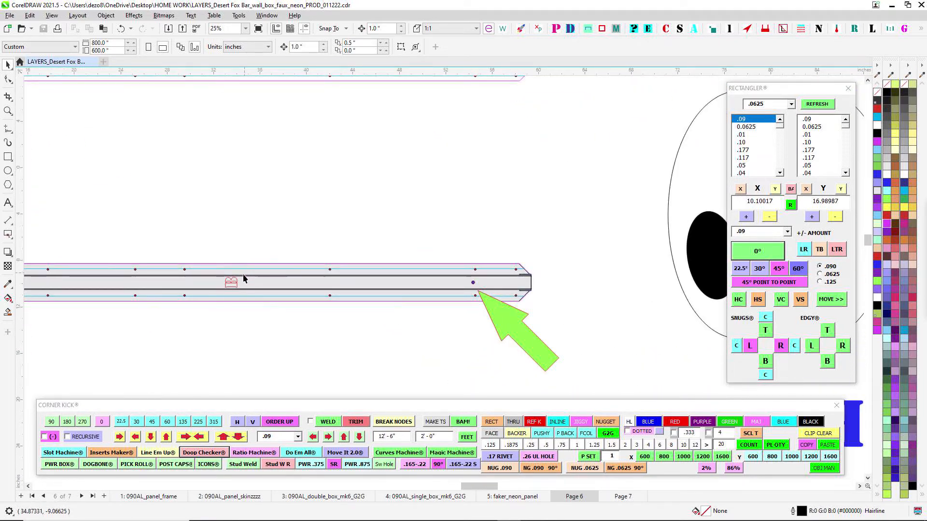
scroll(306, 304, down, 2)
- Inspect the hole near the splice end of the long S-marked bottom rail
drag(306, 304, 598, 271)
scroll(473, 302, up, 2)
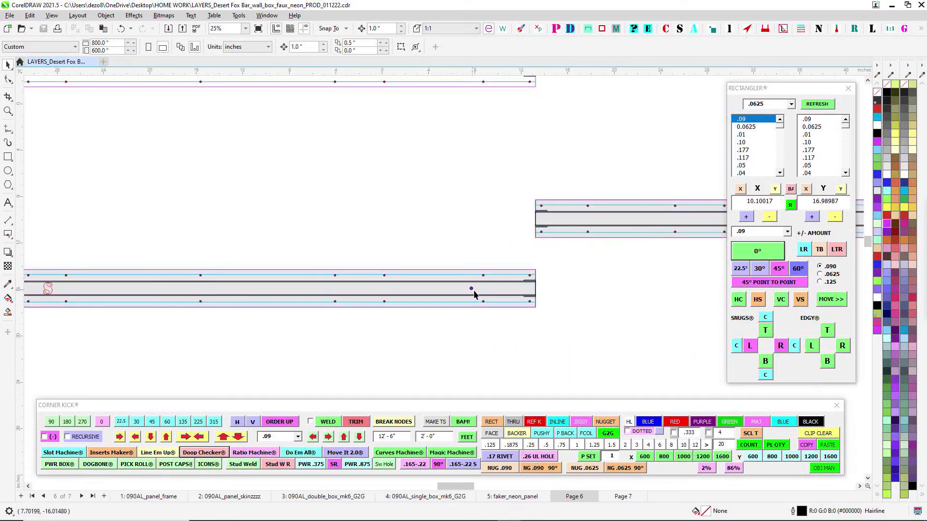
scroll(474, 290, down, 4)
drag(474, 291, 223, 303)
scroll(535, 268, up, 3)
scroll(536, 268, down, 3)
- Compare the two split upper rail patterns with the splice location in the assembled frame below them
drag(571, 321, 477, 333)
drag(389, 137, 512, 252)
drag(457, 128, 502, 346)
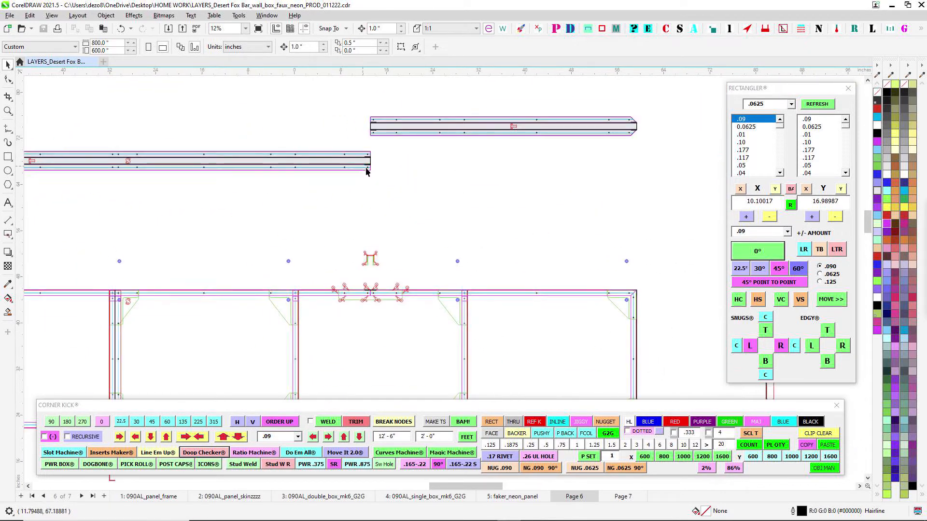
drag(369, 214, 581, 210)
scroll(284, 222, down, 3)
drag(314, 264, 305, 264)
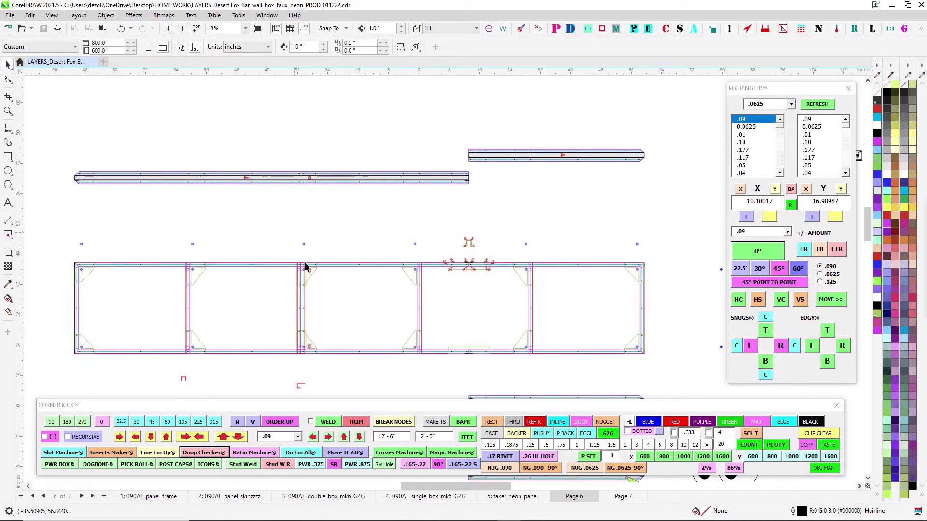
- Examine the purple stud hole in the frame's upper corner gusset and the matching hole above it
scroll(298, 262, up, 1)
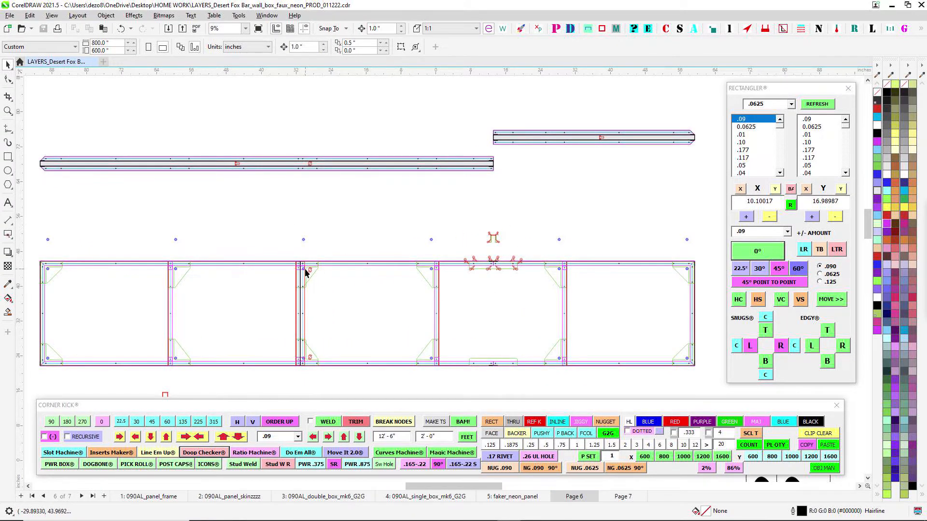
scroll(305, 269, down, 3)
drag(397, 249, 498, 230)
scroll(267, 274, up, 4)
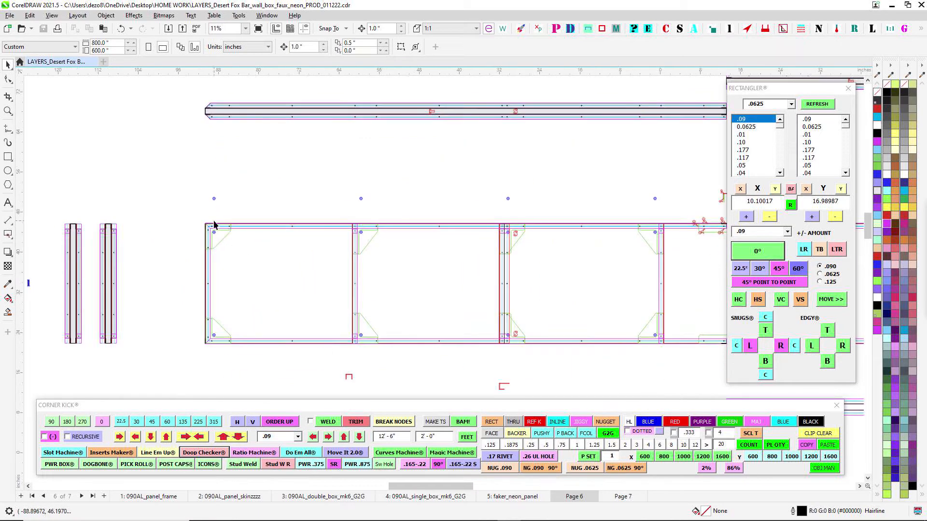
scroll(244, 232, up, 2)
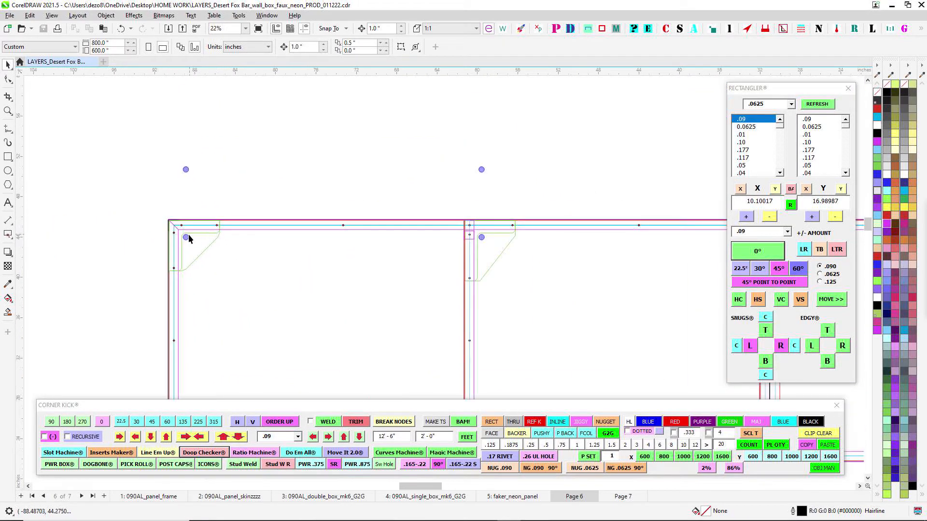
- Follow the purple stud holes along the upper rail, past the splice, to the stud side section
scroll(189, 239, down, 2)
drag(469, 217, 174, 239)
scroll(472, 257, up, 2)
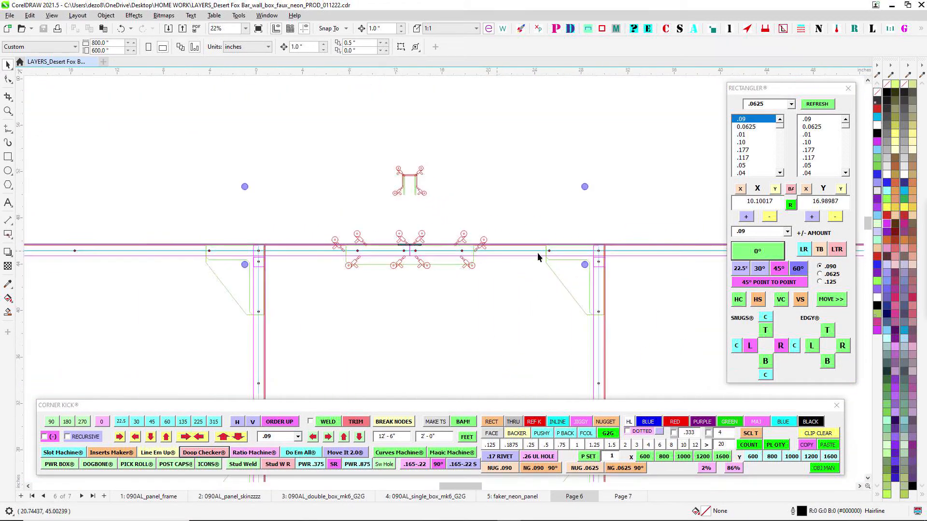
drag(540, 256, 180, 262)
scroll(592, 235, down, 1)
drag(617, 260, 217, 250)
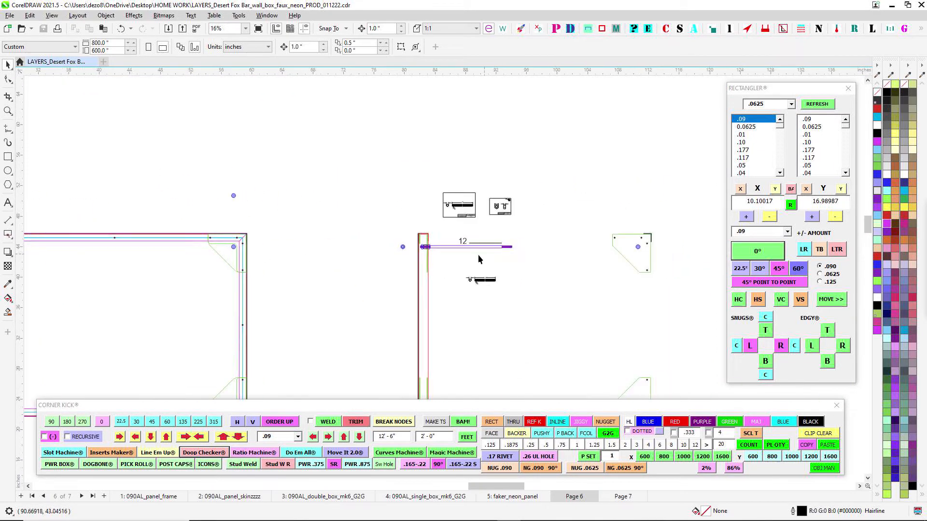
- Examine the 12-inch stud in the side section and the 90034A430 threaded rod drawing above it
scroll(478, 254, up, 2)
scroll(473, 254, up, 2)
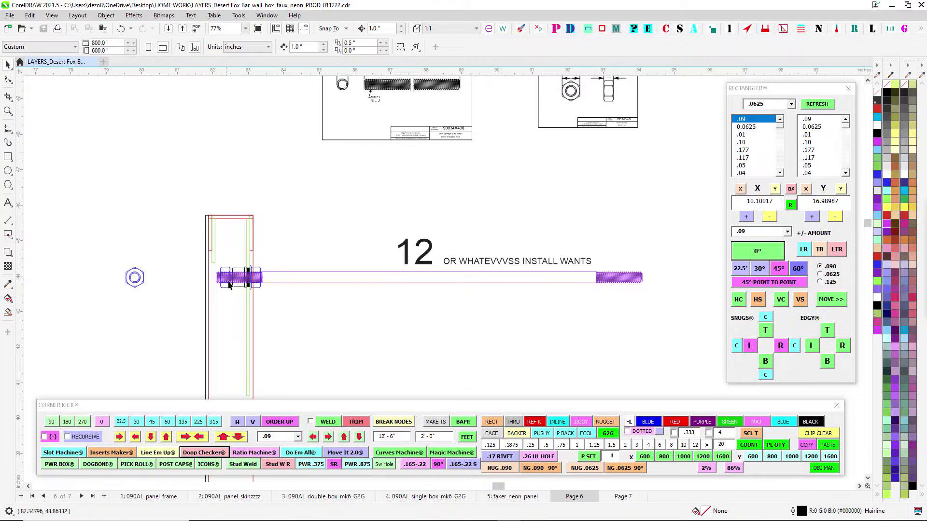
drag(370, 85, 381, 148)
scroll(381, 148, up, 3)
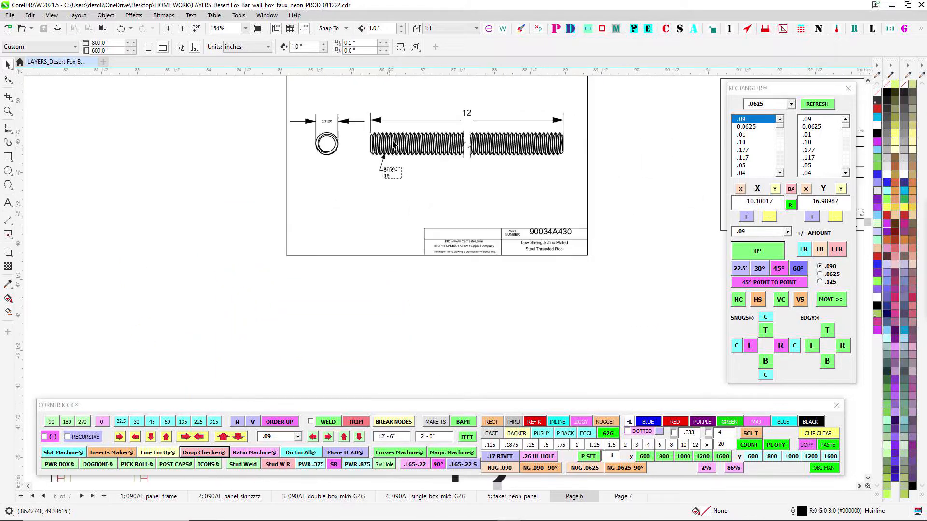
- Inspect the two nuts and the knurled insert fastening the threaded stud in the side section
scroll(395, 174, down, 2)
drag(279, 356, 393, 260)
scroll(394, 265, up, 3)
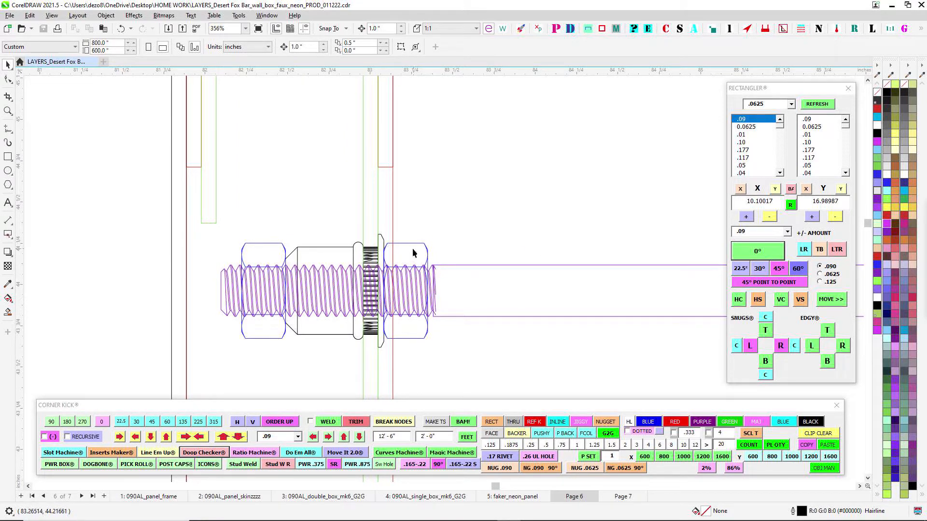
scroll(379, 277, down, 1)
scroll(379, 277, up, 1)
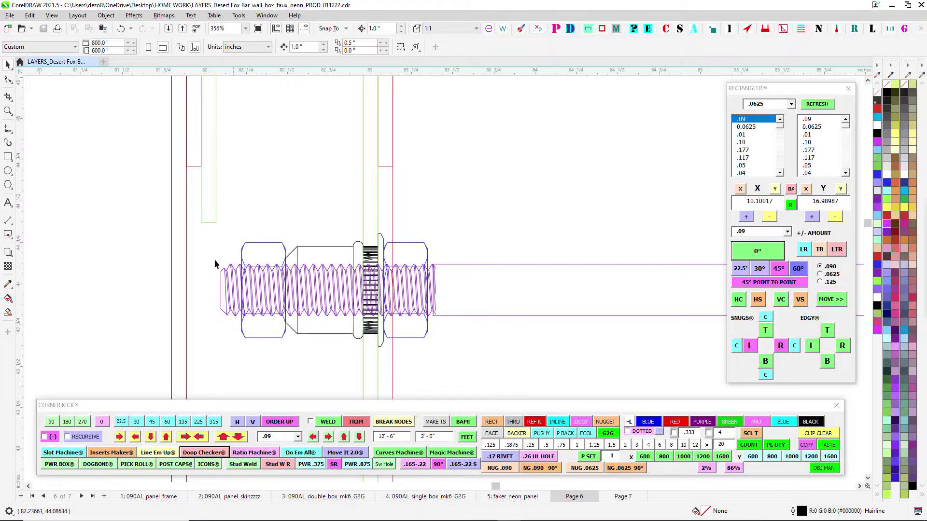
- Inspect the purple stud hole in the frame's corner gusset beside the stud side section
scroll(366, 275, down, 4)
drag(207, 271, 661, 242)
drag(188, 251, 611, 245)
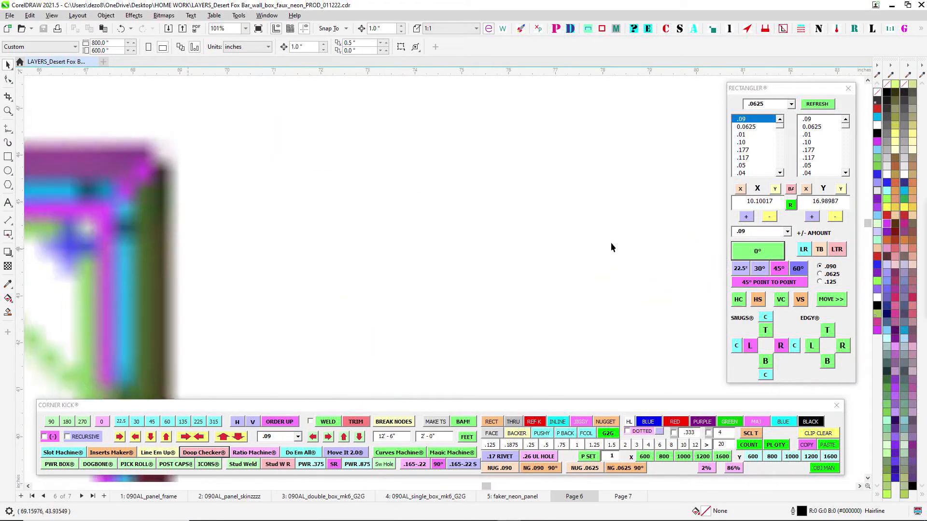
scroll(611, 243, down, 2)
scroll(318, 232, up, 2)
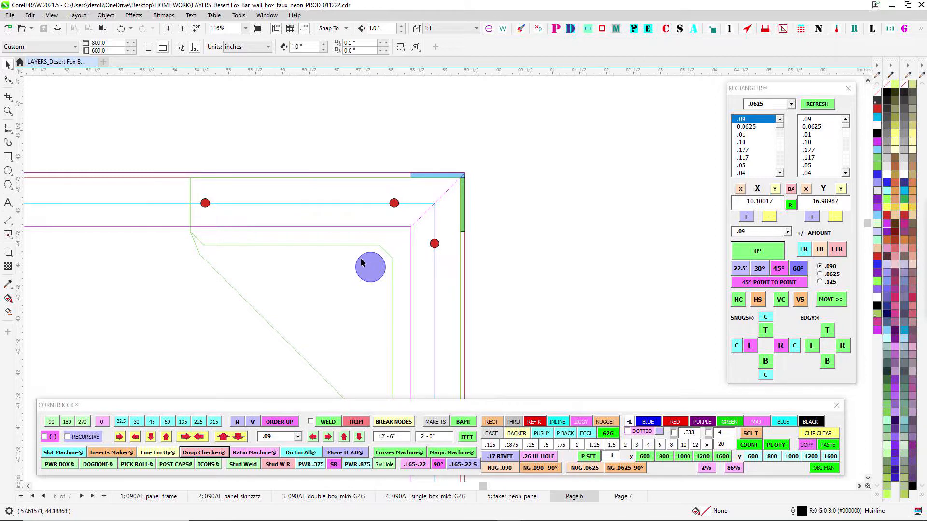
scroll(369, 264, down, 3)
- Examine how the stud's knurled insert and nuts sit against the gusset plate in the side section
drag(562, 261, 229, 274)
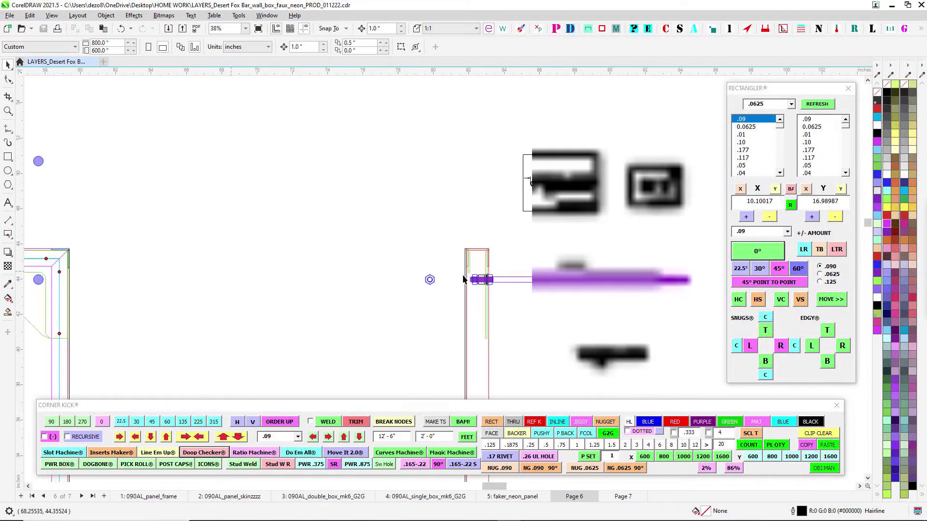
scroll(420, 280, up, 4)
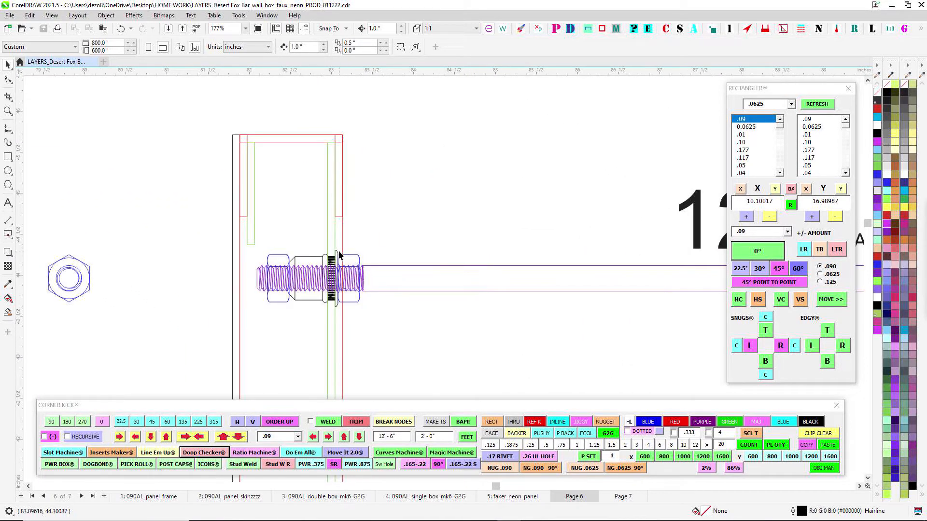
scroll(339, 255, up, 1)
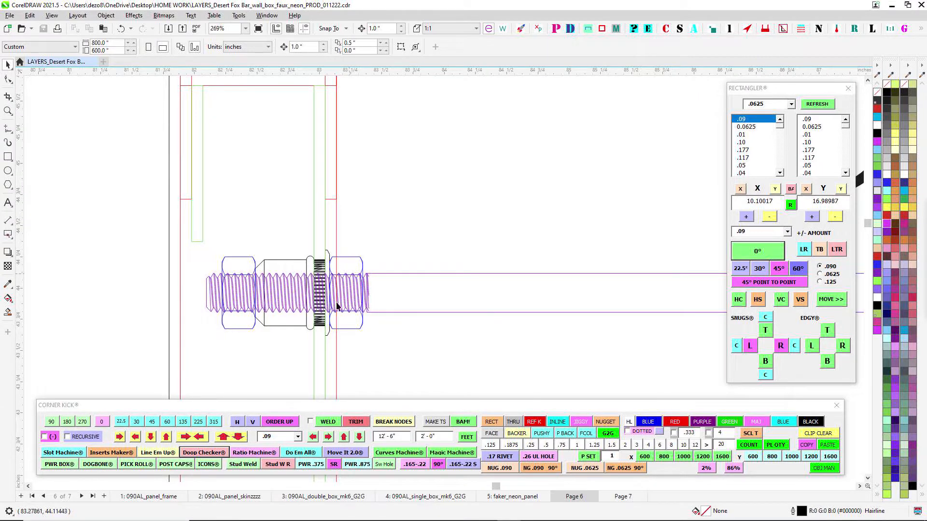
scroll(352, 274, up, 1)
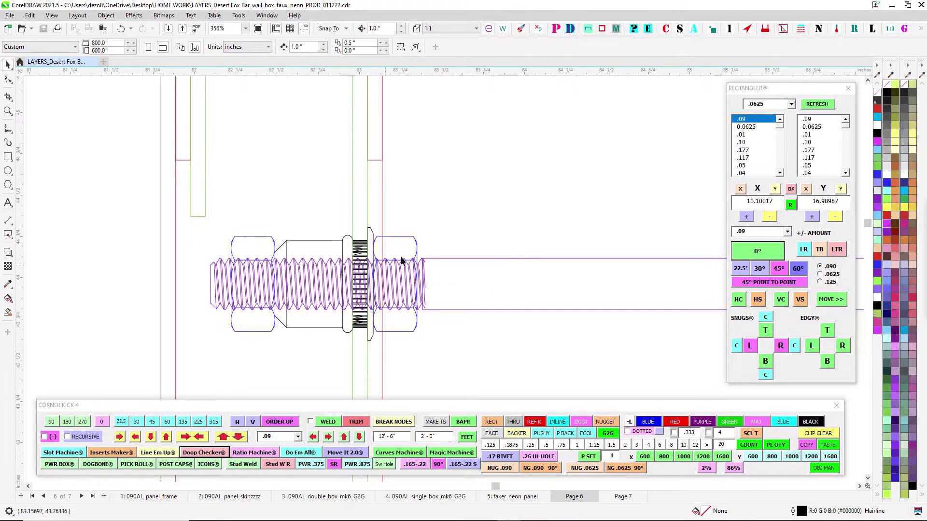
- Select the nut on the wall side of the gusset plate to identify it and clear the selection
scroll(400, 249, up, 1)
click(392, 235)
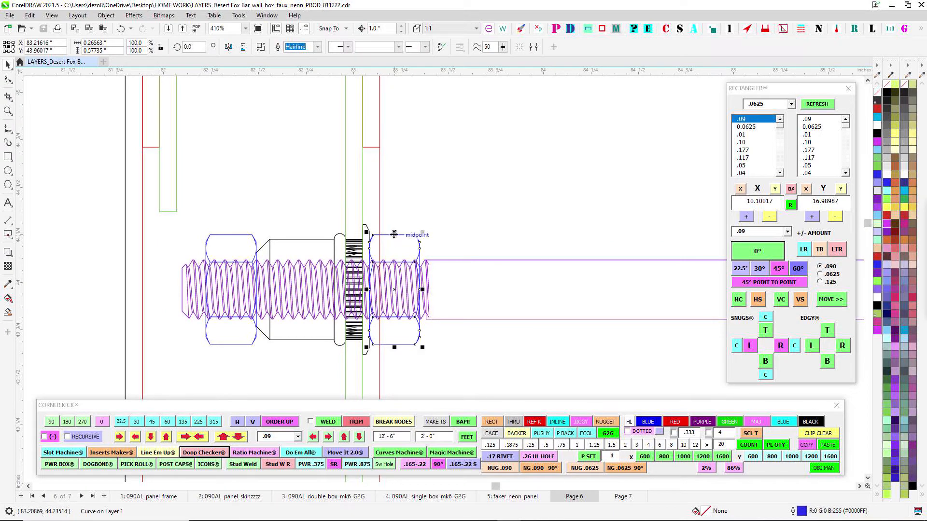
drag(395, 195, 489, 186)
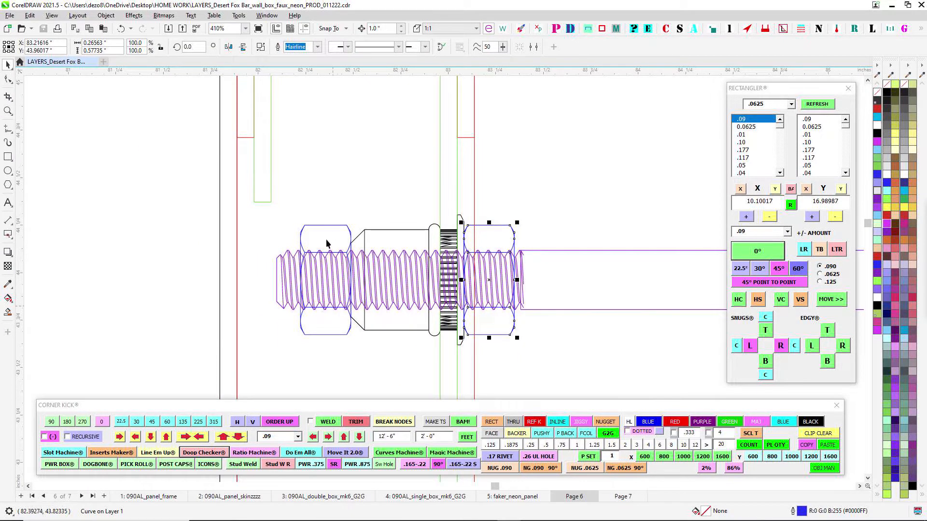
scroll(330, 252, down, 1)
click(503, 262)
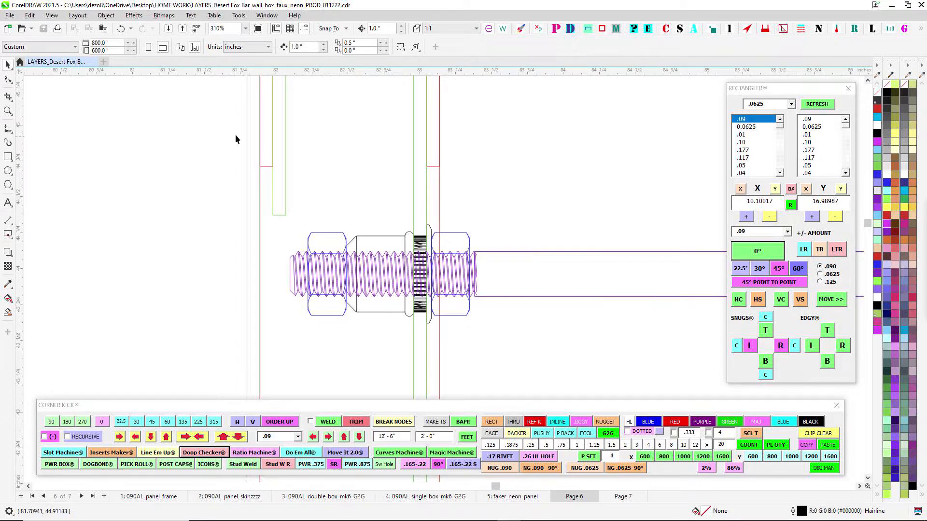
- Examine the stud's position inside the whole side section and the insert between its two nuts
scroll(258, 374, down, 2)
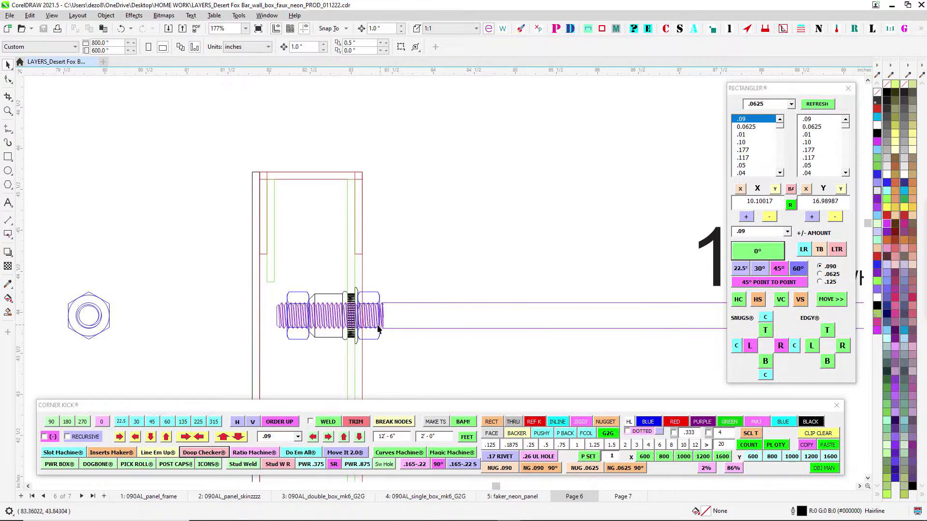
scroll(377, 319, up, 1)
scroll(314, 289, up, 2)
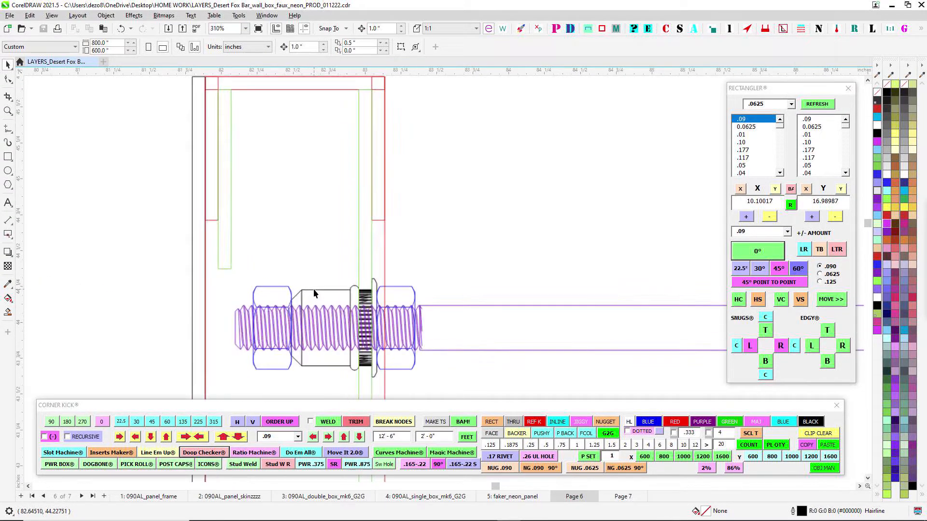
scroll(315, 288, down, 4)
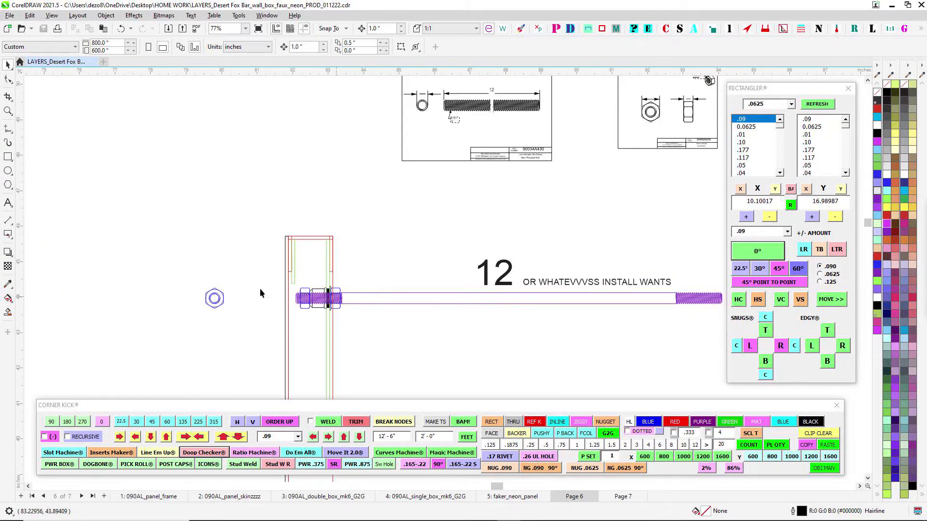
- Select the wall-side nut and the inner nut one after the other to point out the stud's locking pair
scroll(334, 295, up, 3)
drag(341, 393, 339, 394)
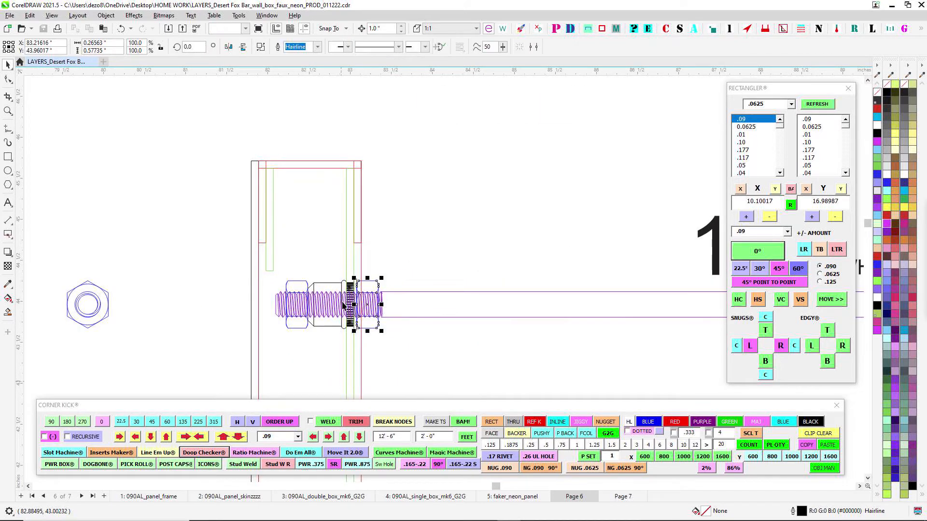
click(289, 263)
click(295, 292)
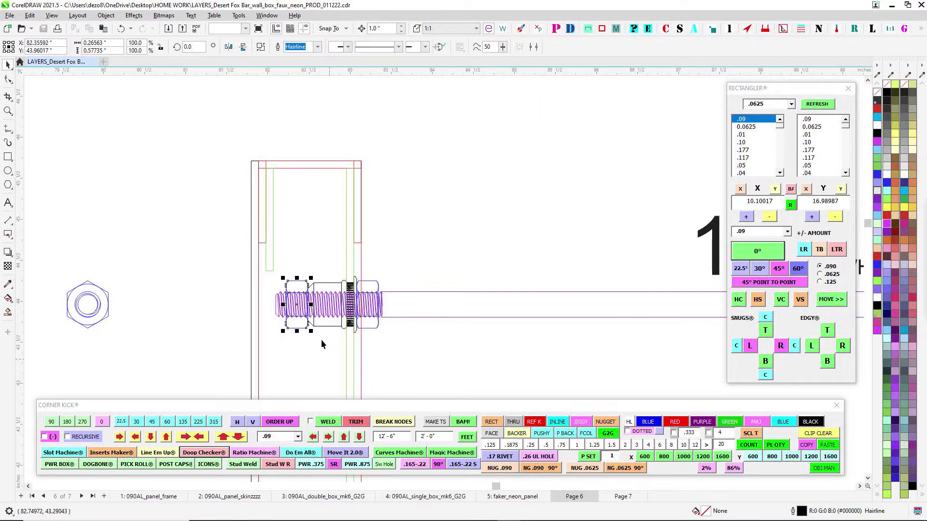
- Examine the mounting stud along its full length in the side section, including the "12 or whatever install wants" note
scroll(382, 268, down, 3)
scroll(338, 182, down, 2)
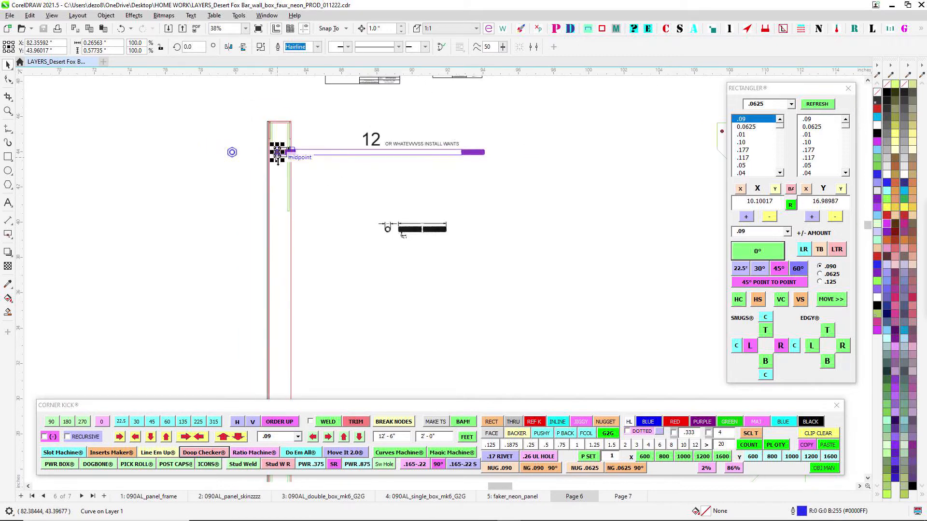
scroll(352, 200, up, 2)
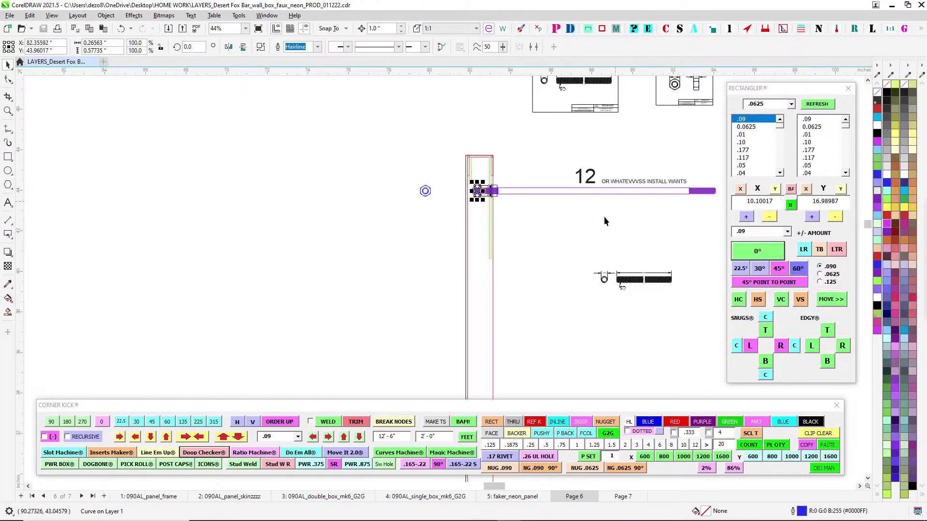
scroll(605, 218, down, 2)
scroll(541, 207, up, 4)
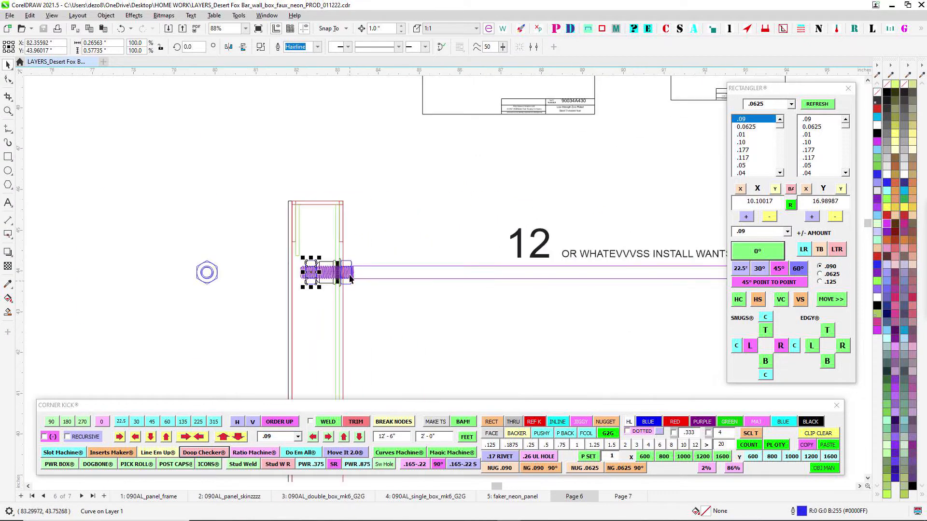
drag(468, 197, 439, 204)
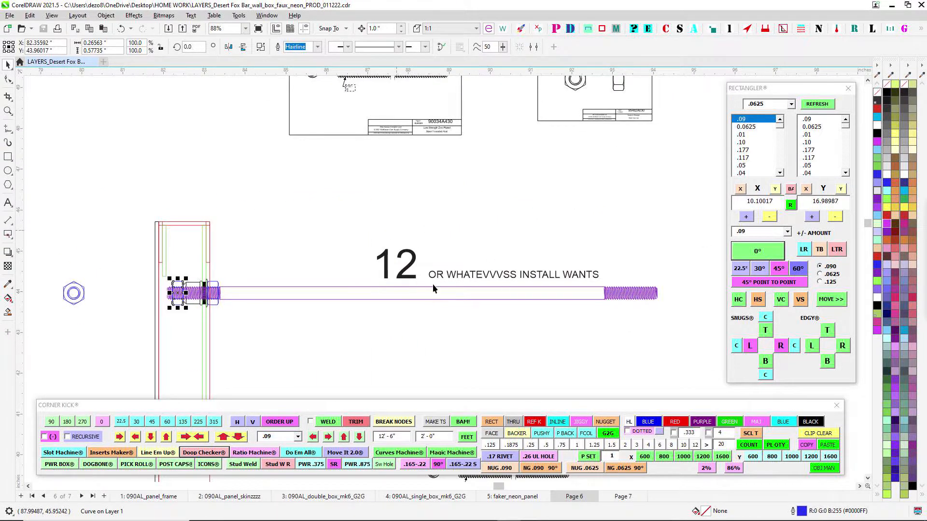
- Examine the 90034A430 threaded rod reference drawing above the side section and compare it with the stud
scroll(444, 272, down, 3)
scroll(444, 157, up, 5)
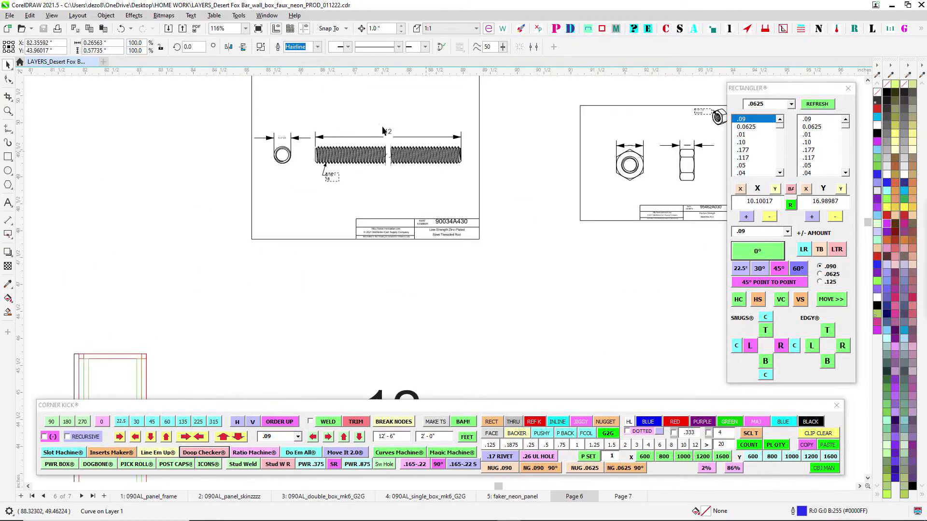
scroll(394, 154, down, 4)
drag(425, 250, 380, 222)
scroll(376, 337, down, 1)
drag(406, 374, 542, 162)
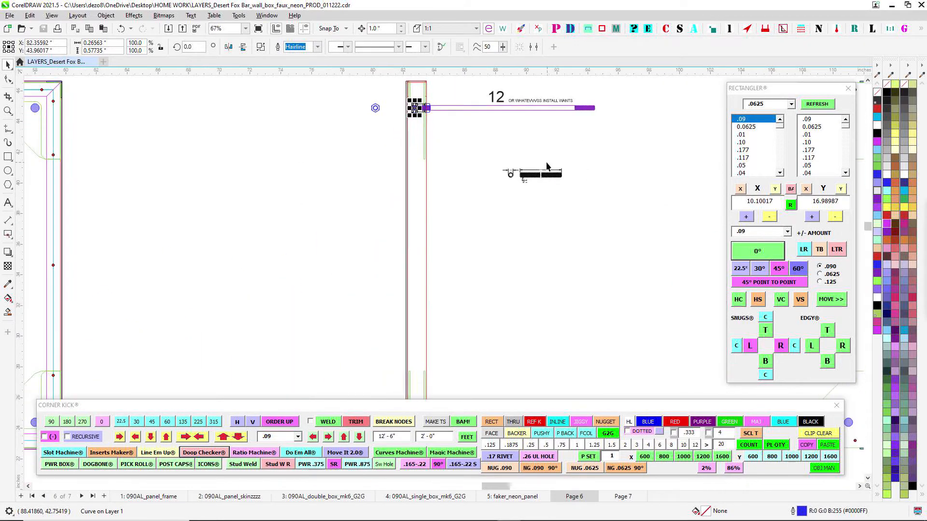
- Examine the frame assembly with its gusset plates and stud locations, down to the rails and the drain hole note
mouse_move(530, 348)
mouse_down()
mouse_move(483, 139)
mouse_move(496, 139)
mouse_up()
drag(264, 243, 739, 299)
scroll(370, 220, down, 4)
drag(374, 234, 515, 252)
scroll(512, 246, down, 2)
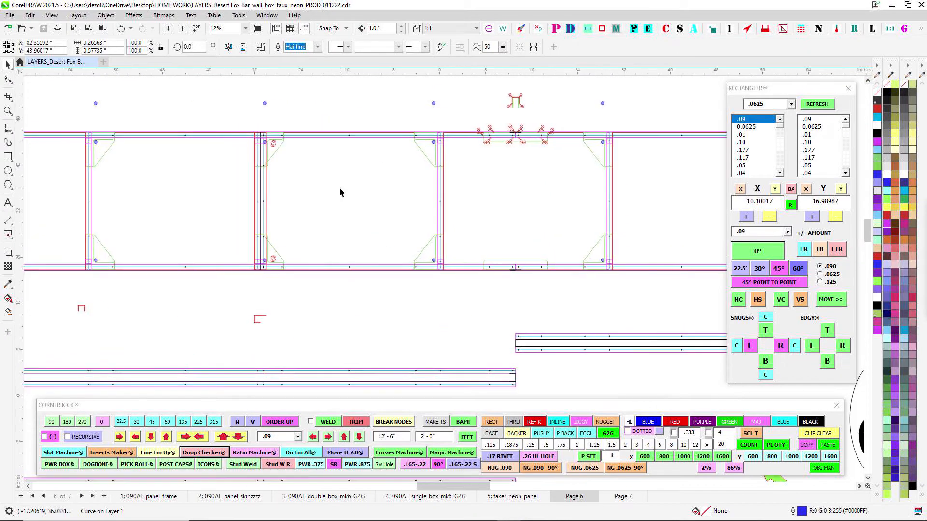
scroll(341, 190, down, 2)
scroll(366, 331, down, 4)
scroll(458, 312, down, 2)
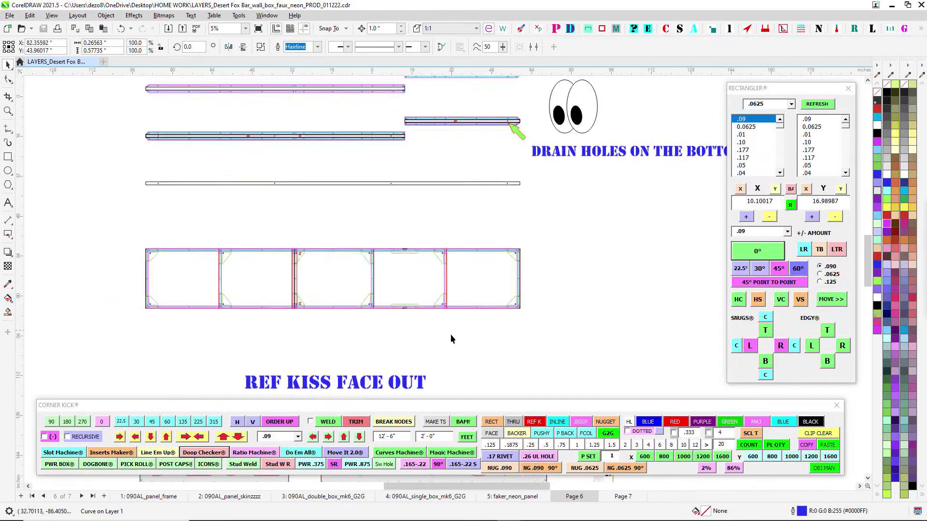
- Examine the two "REF KISS FACE OUT" face panels and the split in the DESERT FOX lettering between them
drag(449, 355, 377, 165)
scroll(347, 237, up, 3)
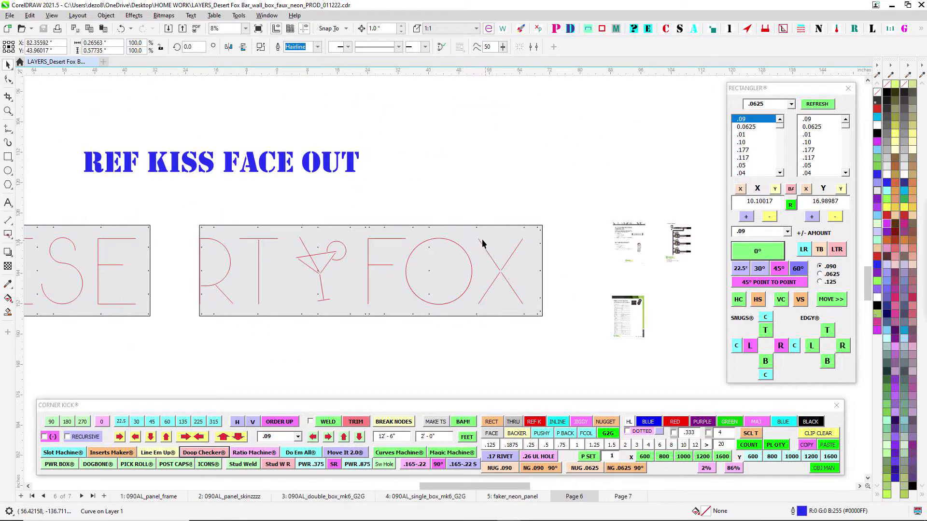
scroll(372, 316, up, 1)
drag(372, 316, 564, 326)
scroll(254, 277, down, 3)
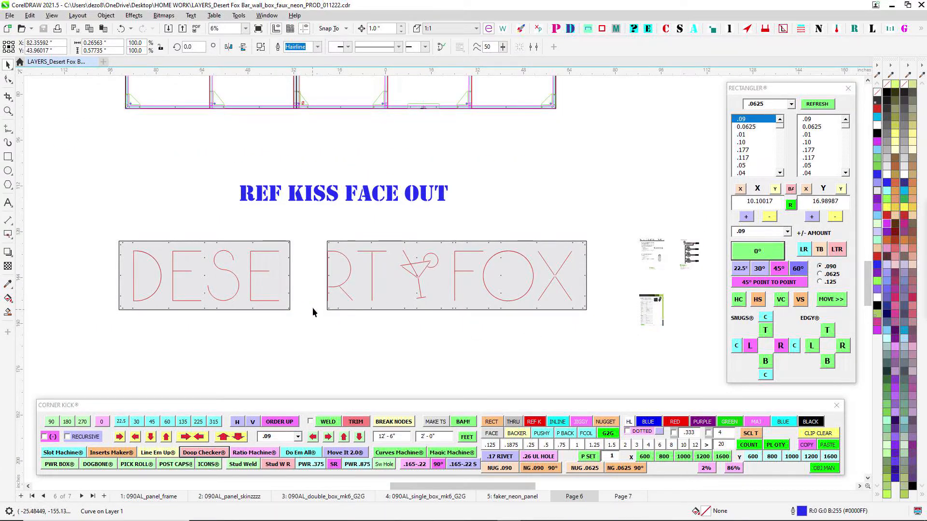
scroll(304, 259, up, 3)
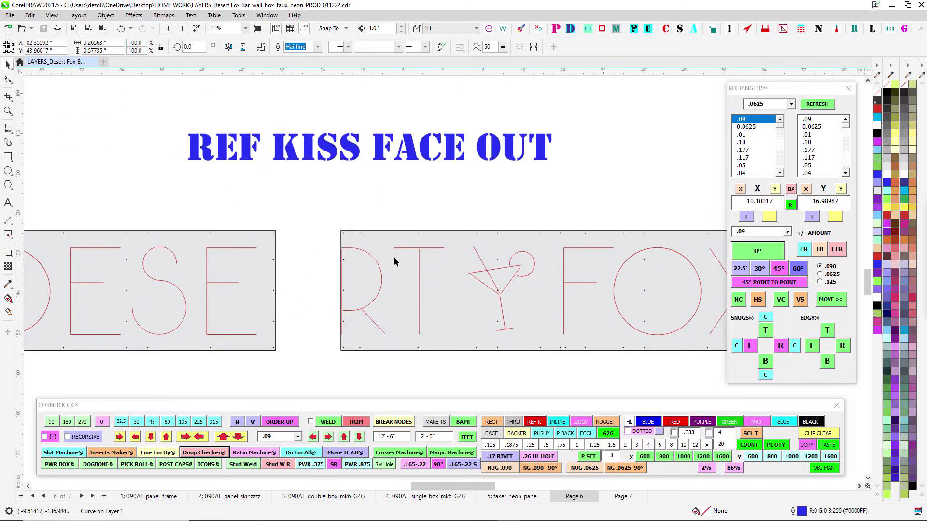
- Show the sign artwork on Page 7 and select the segments of the letter T's crossbar to point out the LED lengths
click(626, 499)
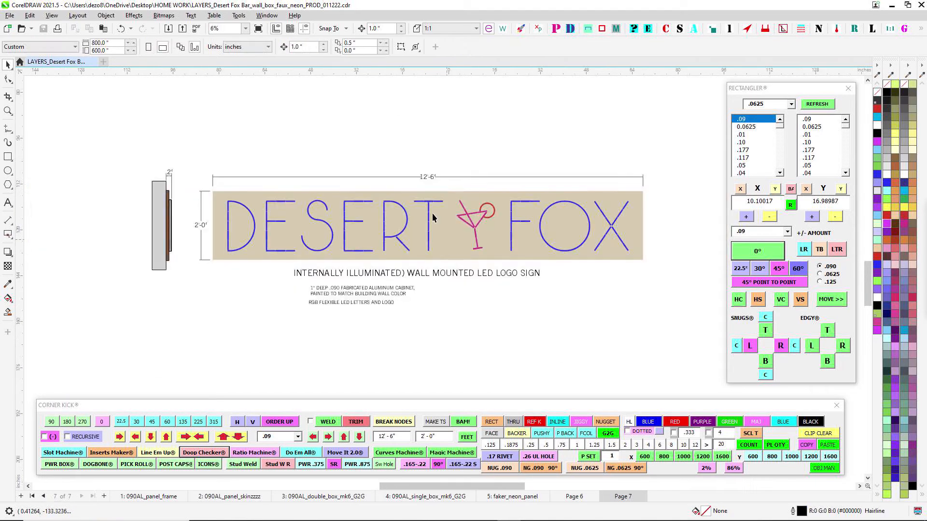
scroll(426, 203, up, 3)
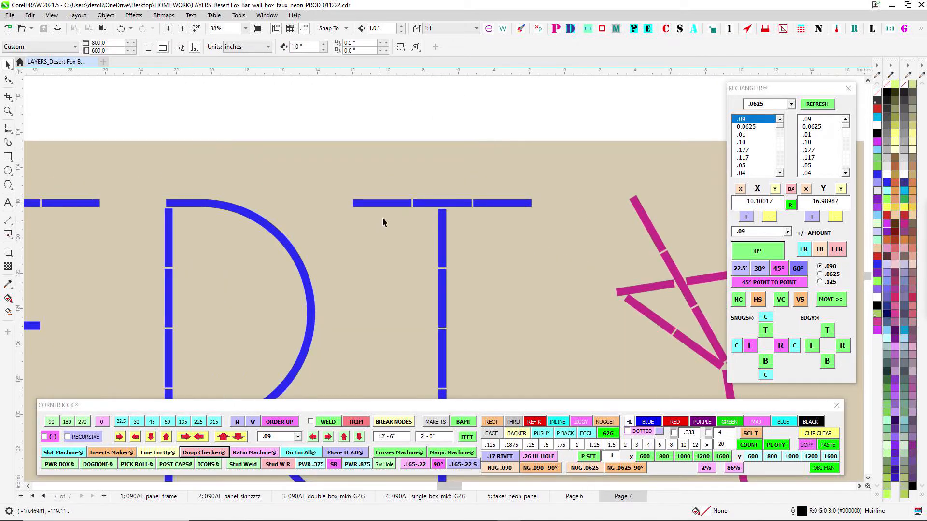
click(402, 207)
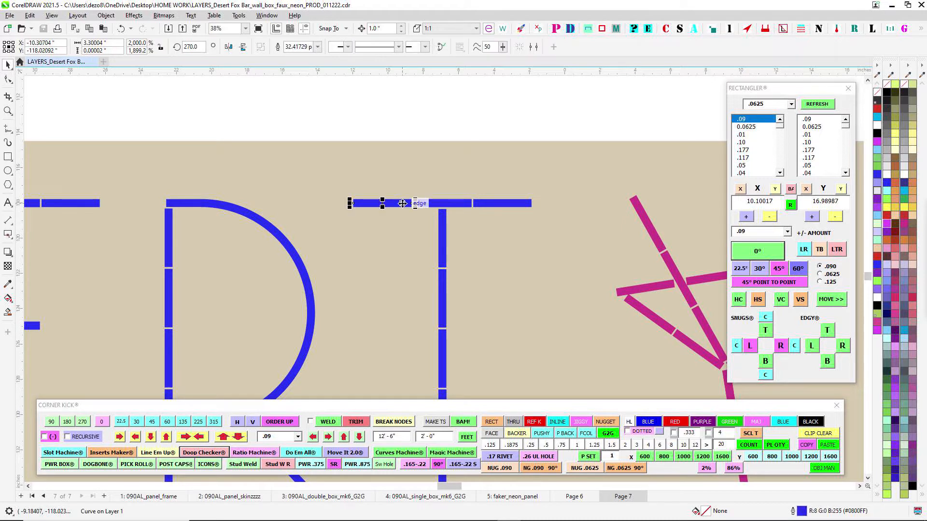
drag(304, 95, 426, 225)
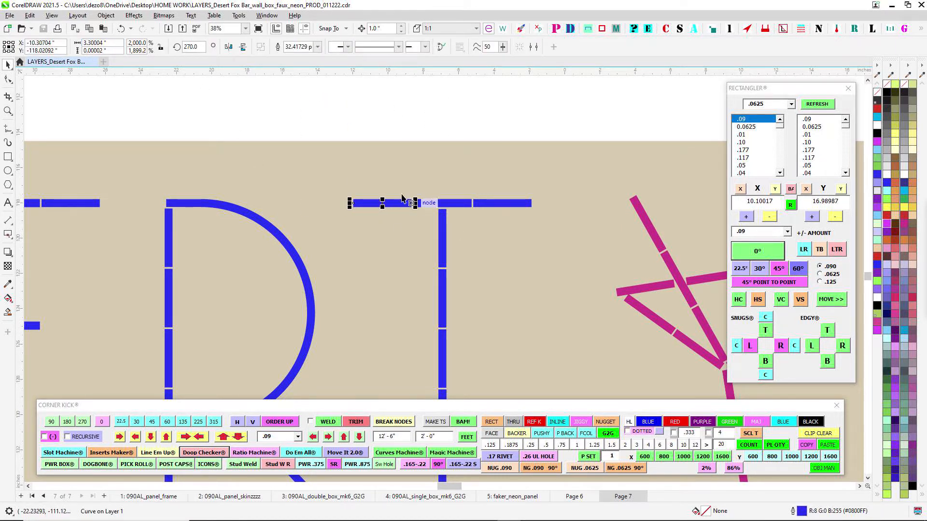
drag(393, 137, 482, 226)
drag(455, 132, 517, 221)
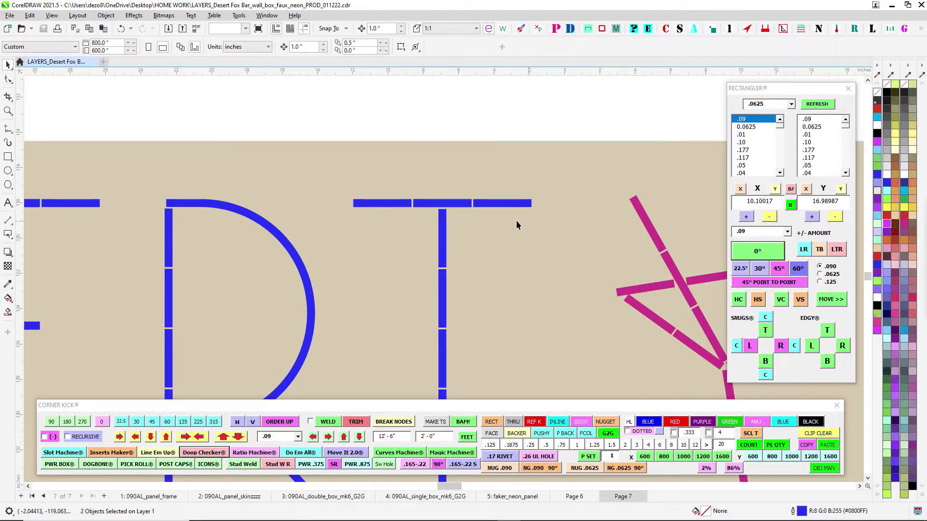
scroll(485, 213, up, 2)
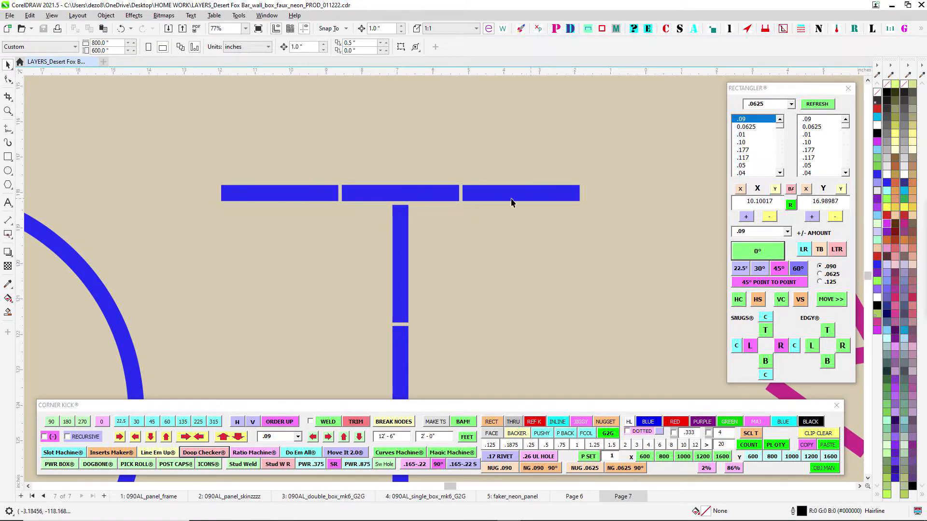
scroll(468, 218, down, 4)
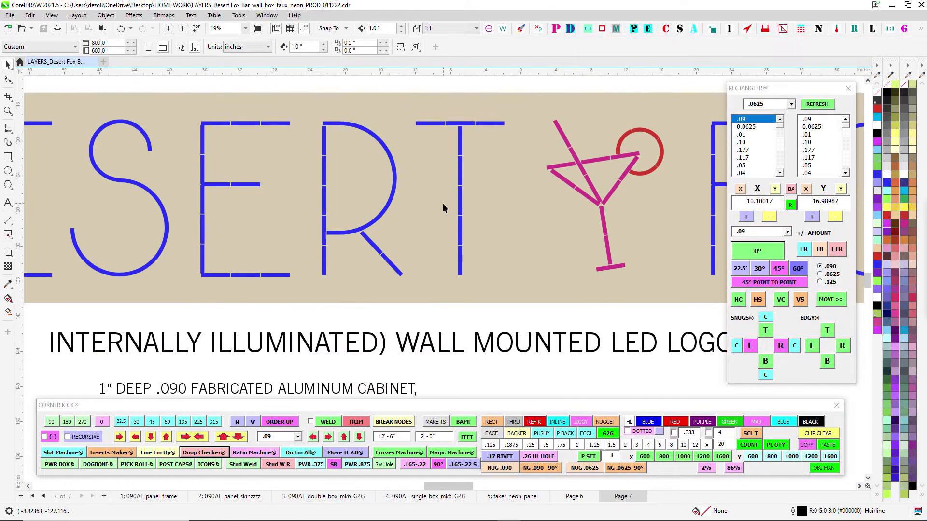
- Return to Page 6 and examine the letter T's crossbar kiss line from end to end on the face panel
click(574, 496)
scroll(459, 279, up, 2)
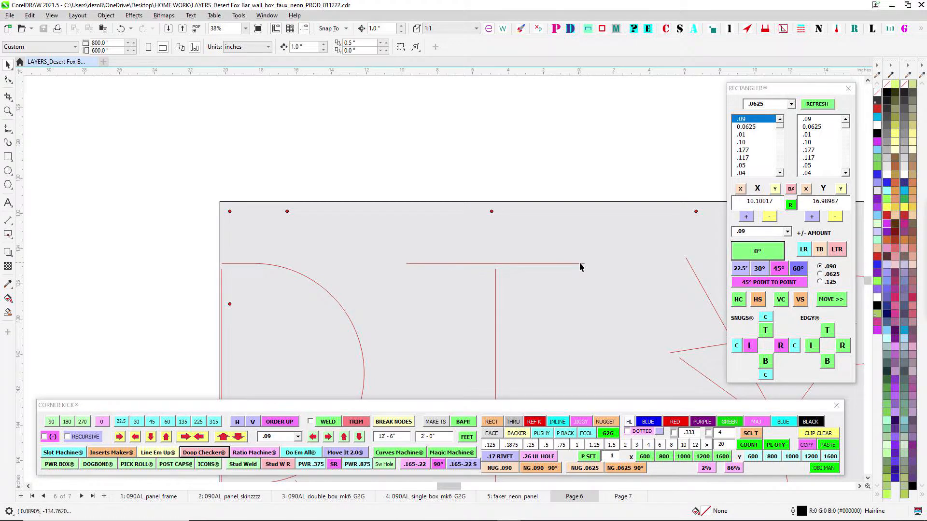
scroll(579, 263, up, 2)
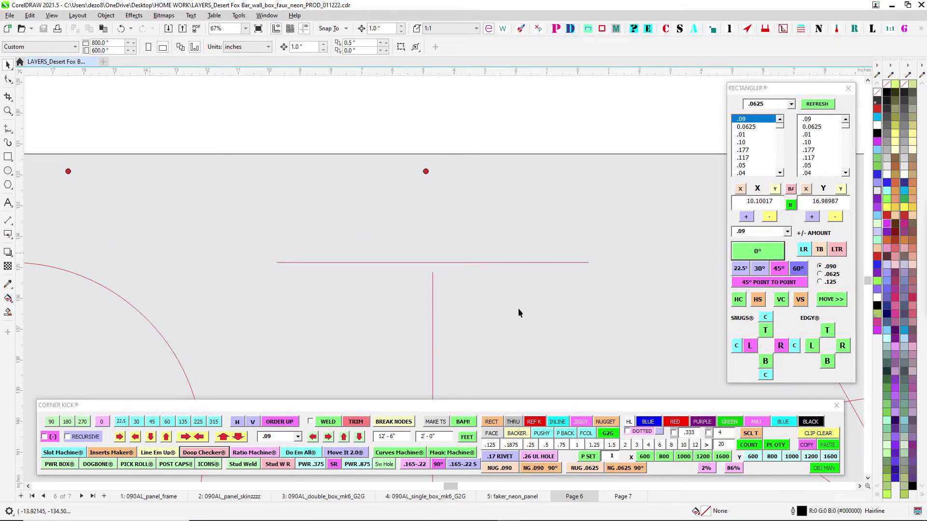
scroll(571, 271, up, 2)
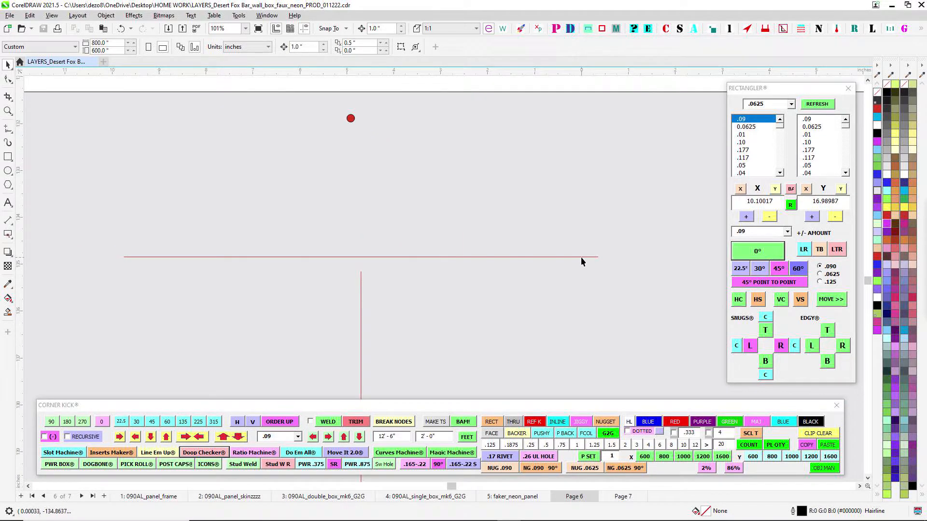
scroll(581, 258, down, 2)
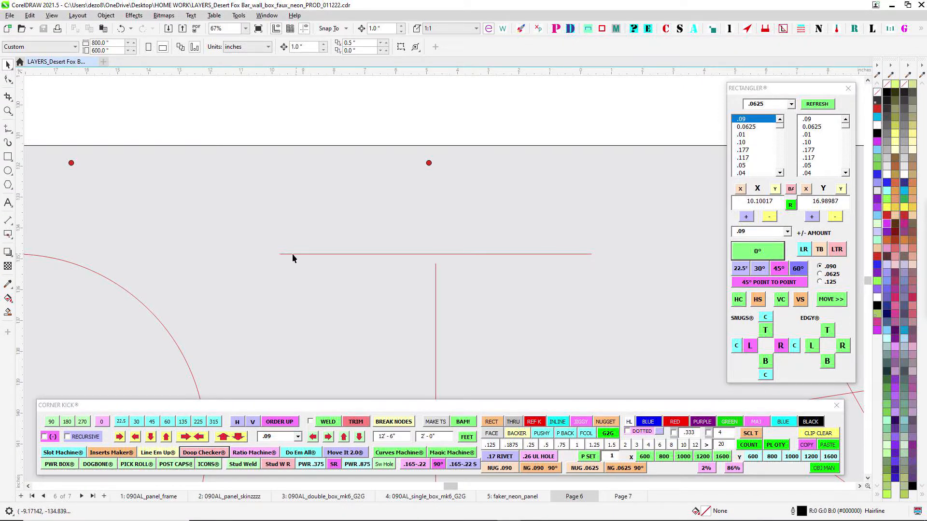
scroll(285, 253, down, 4)
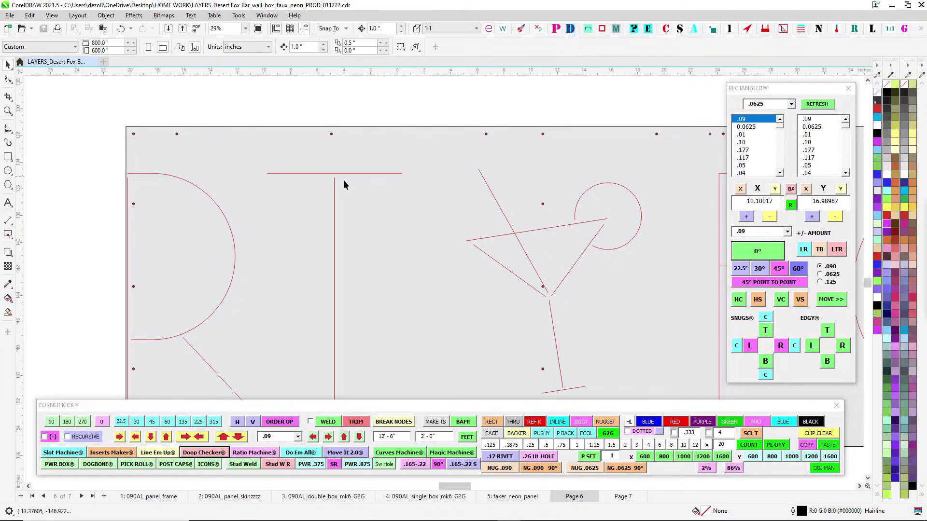
- Compare both ends of the T's crossbar line with its stem and the neighbouring R and cocktail glass lines
scroll(344, 182, up, 2)
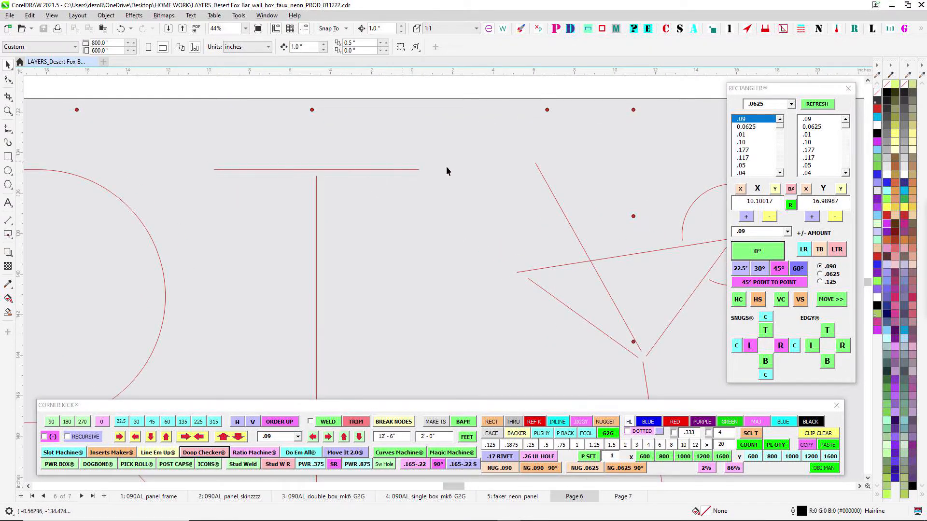
scroll(297, 167, up, 3)
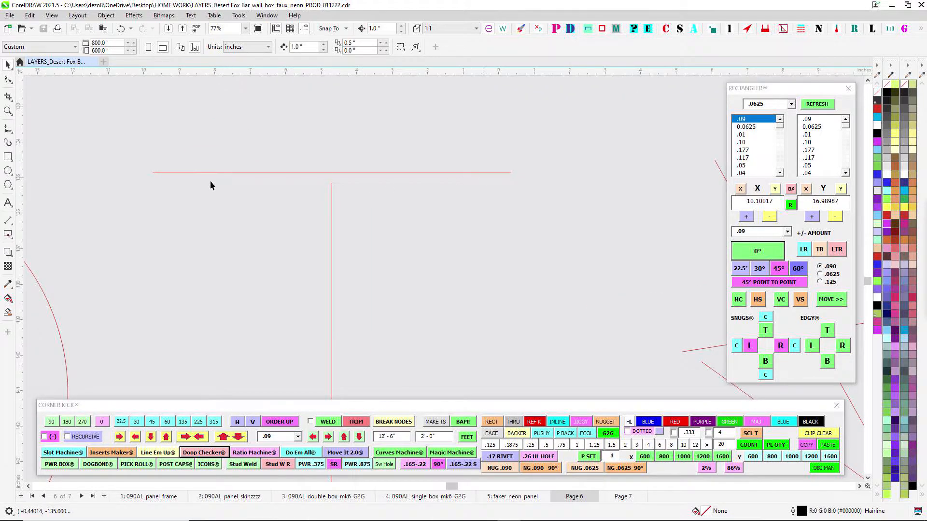
scroll(293, 160, down, 2)
scroll(267, 202, up, 5)
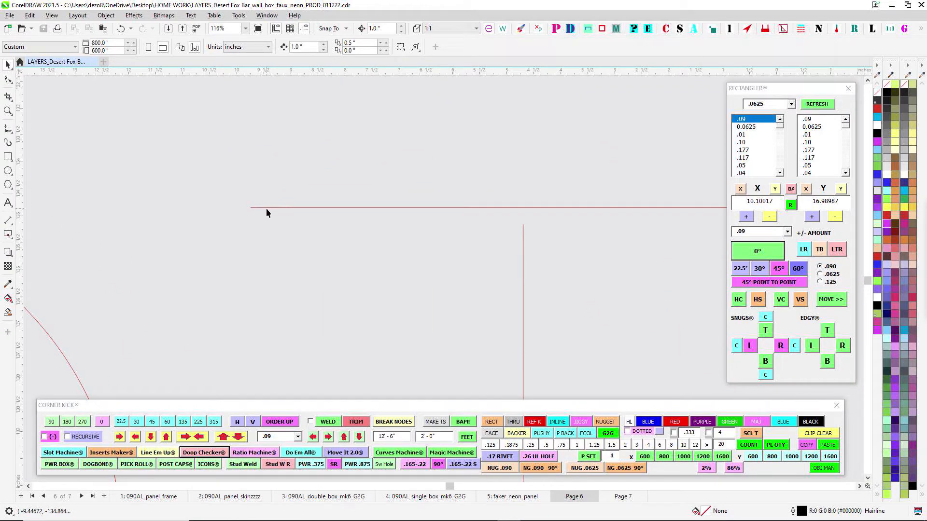
scroll(268, 208, down, 3)
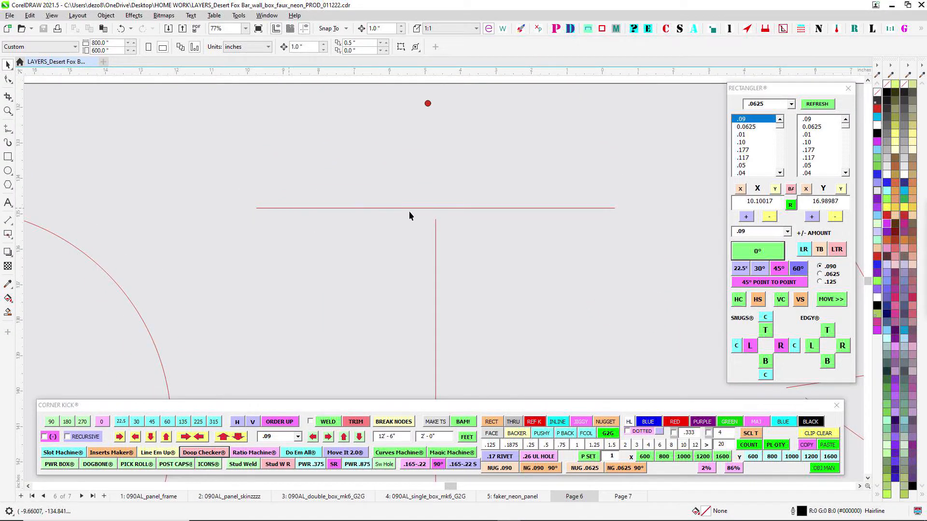
scroll(423, 186, down, 1)
drag(335, 274, 463, 253)
scroll(376, 237, down, 1)
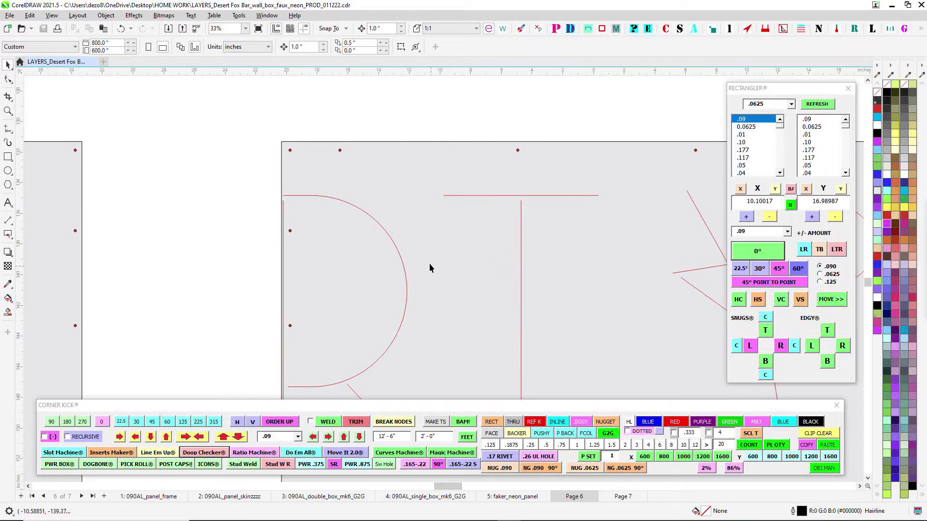
- Examine the letter R's kiss lines beside the panel's split edge, from the top of the bowl to the leg
scroll(392, 246, up, 1)
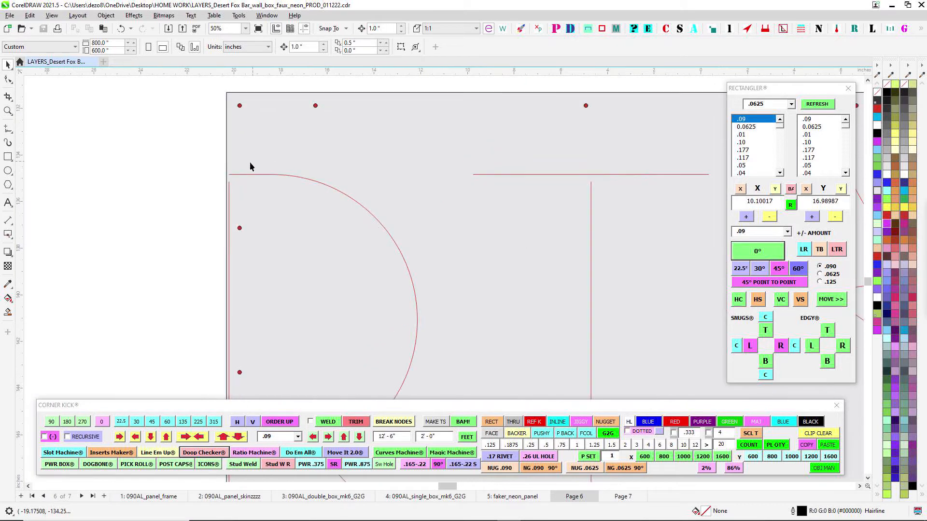
scroll(390, 245, down, 1)
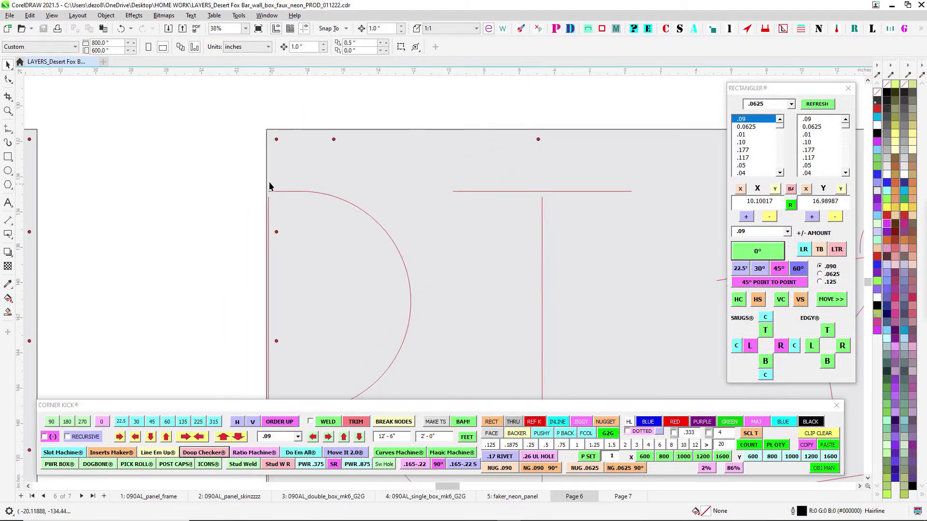
drag(349, 215, 371, 175)
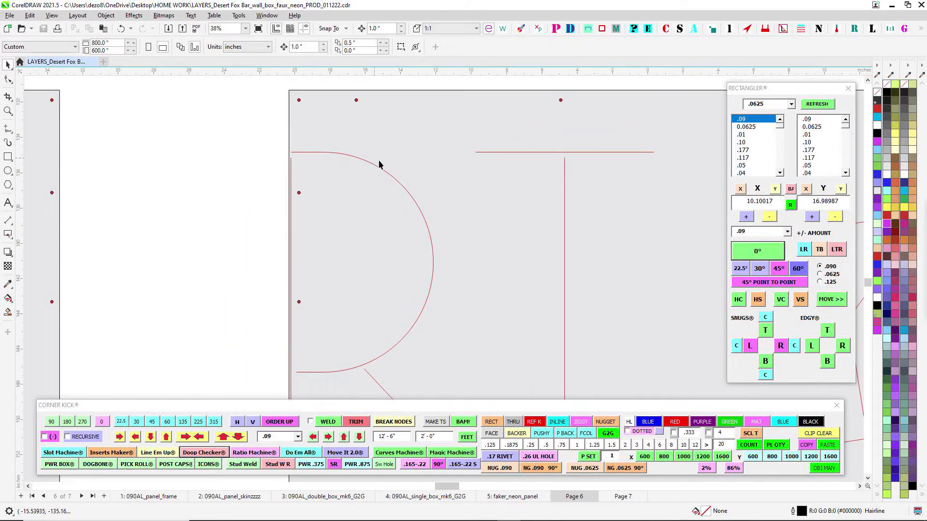
drag(305, 356, 244, 266)
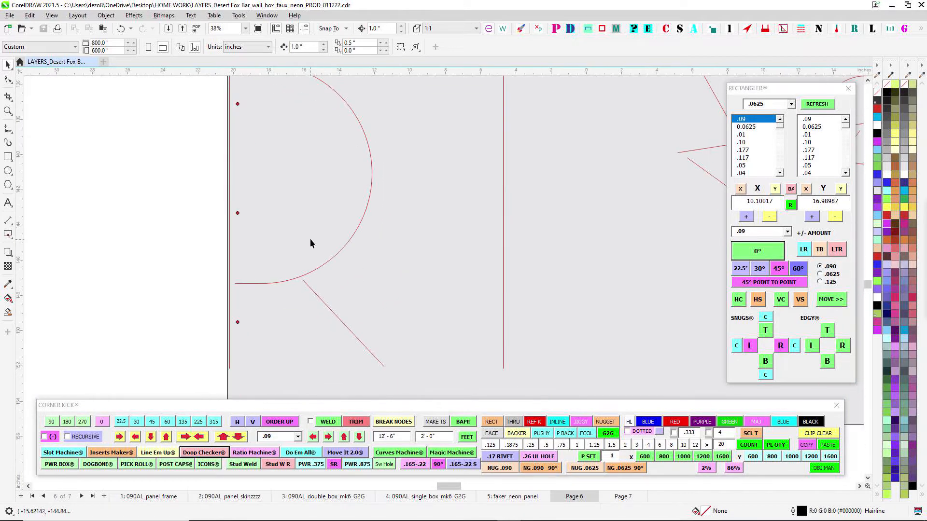
scroll(308, 237, down, 1)
drag(315, 255, 321, 280)
scroll(260, 151, up, 1)
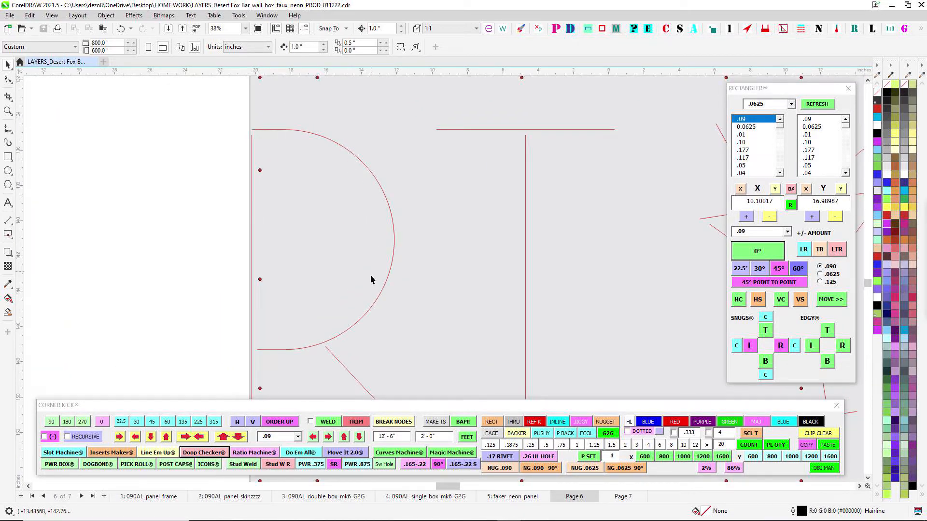
- Examine the kiss lines from the letter R across to the cocktail glass and the letter F
scroll(307, 129, down, 2)
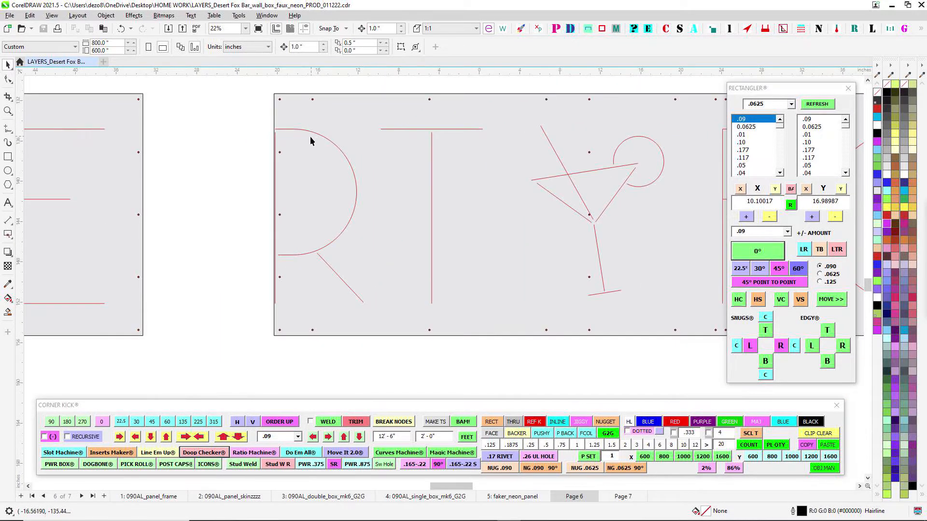
scroll(311, 141, up, 1)
drag(505, 181, 215, 198)
scroll(215, 198, down, 1)
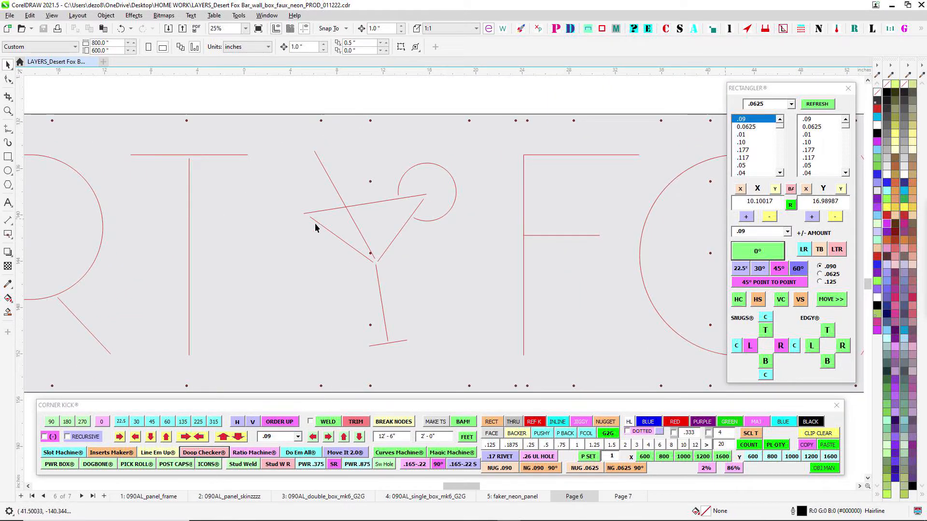
- Examine the letter F's top bar kiss line from its corner to its free end
scroll(628, 212, up, 1)
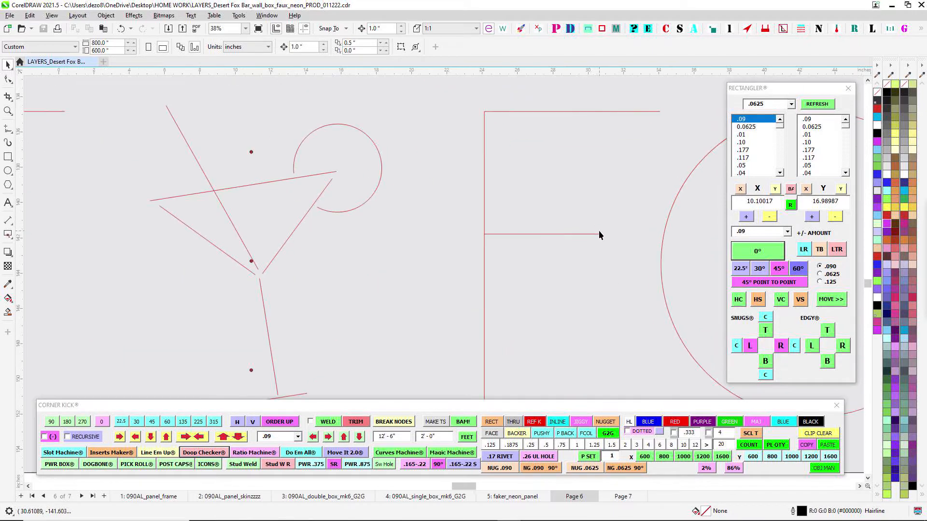
drag(600, 232, 420, 255)
scroll(418, 190, up, 4)
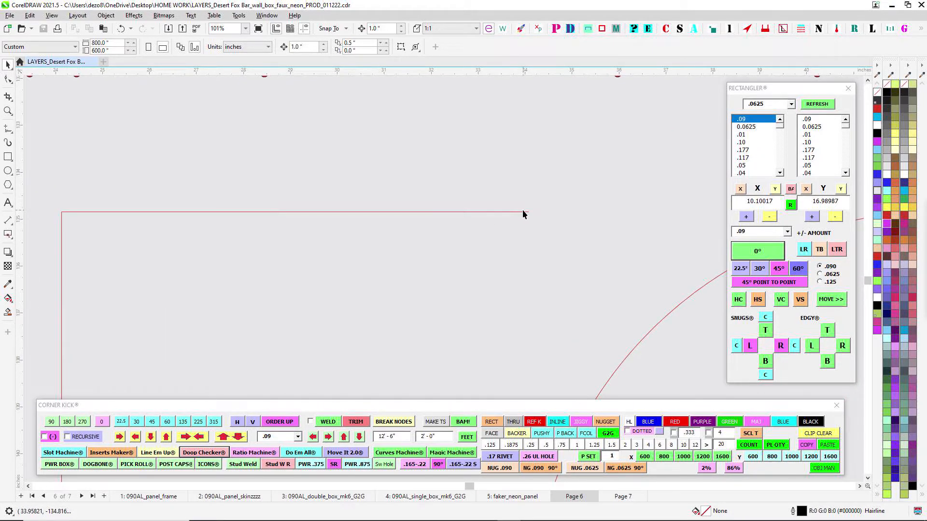
scroll(524, 214, up, 3)
scroll(531, 213, down, 4)
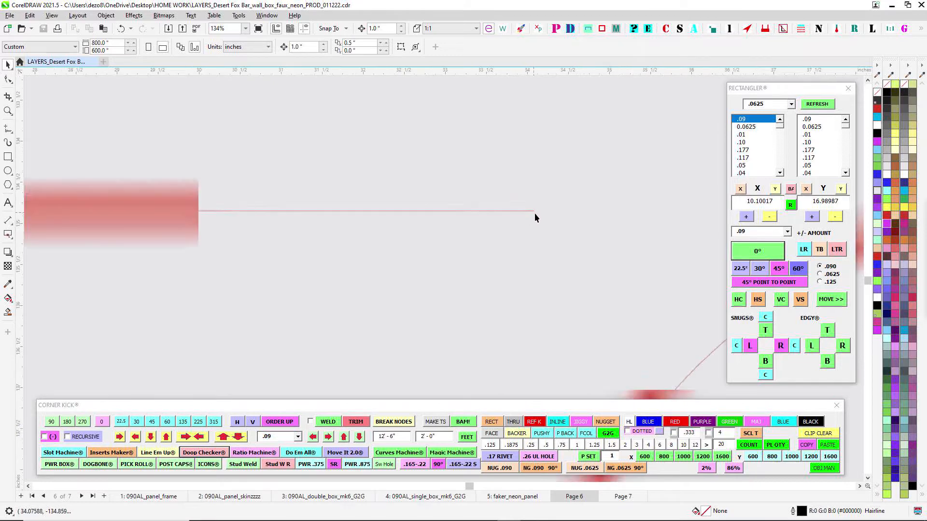
scroll(301, 215, up, 3)
scroll(298, 208, down, 5)
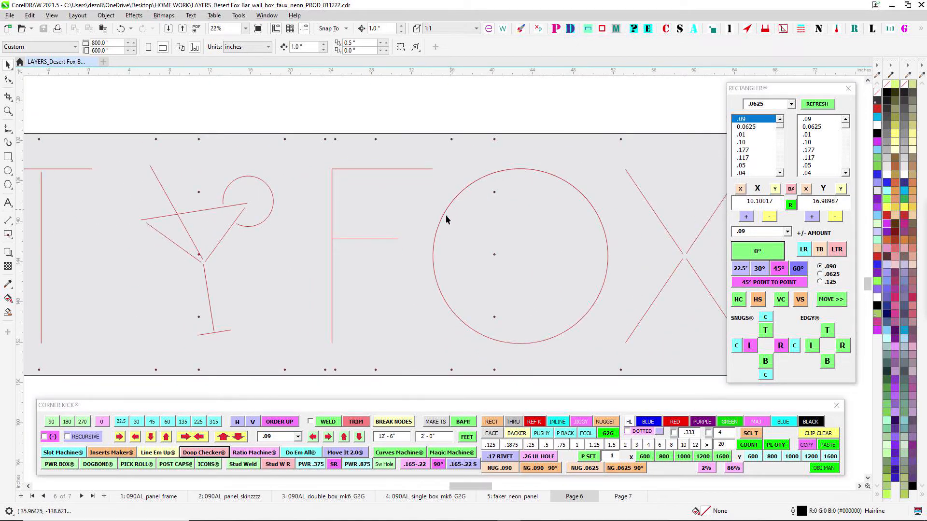
- Examine the four kiss lines of the letter X around the gap at its center
drag(560, 275, 345, 288)
scroll(436, 268, up, 7)
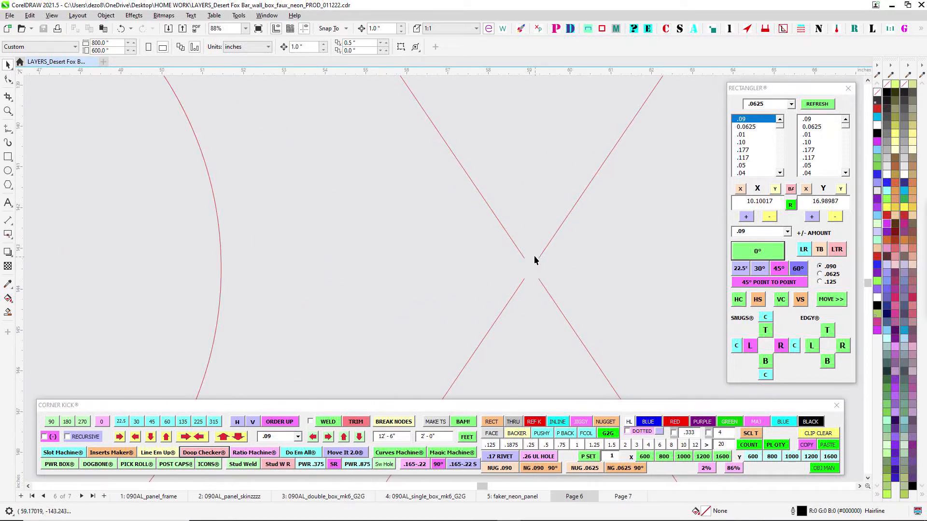
scroll(536, 268, down, 2)
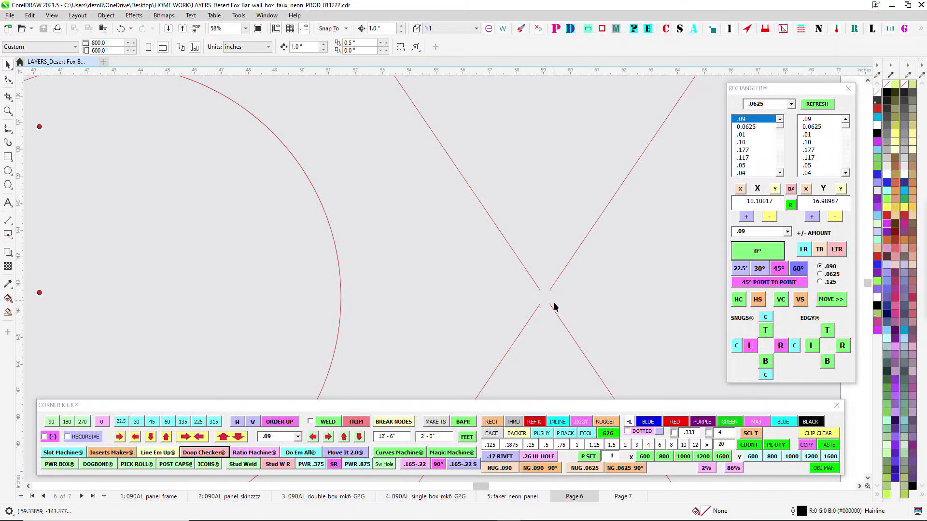
scroll(554, 307, up, 3)
scroll(529, 288, down, 3)
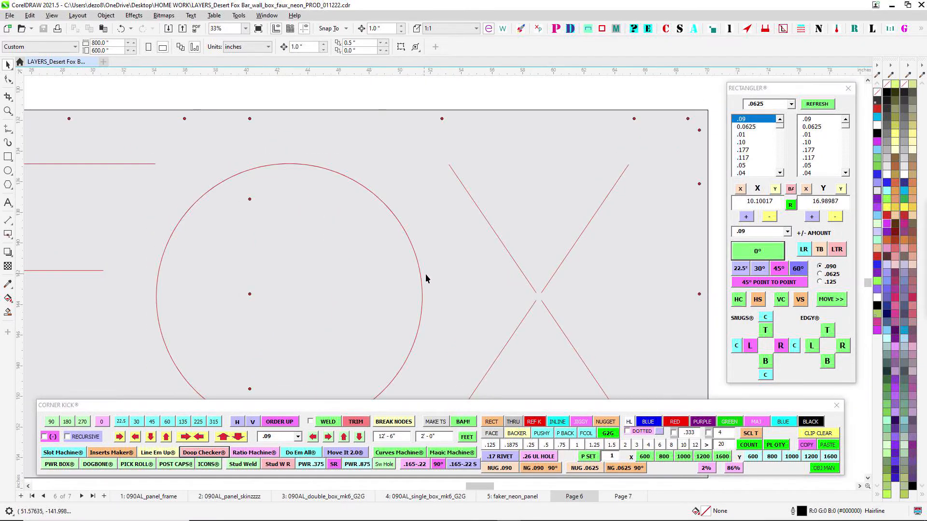
- Review the kiss lines back from the letter X across the O, F, cocktail glass and T to the DESE panel
drag(425, 277, 513, 270)
drag(335, 203, 536, 222)
scroll(531, 231, down, 2)
drag(498, 265, 637, 286)
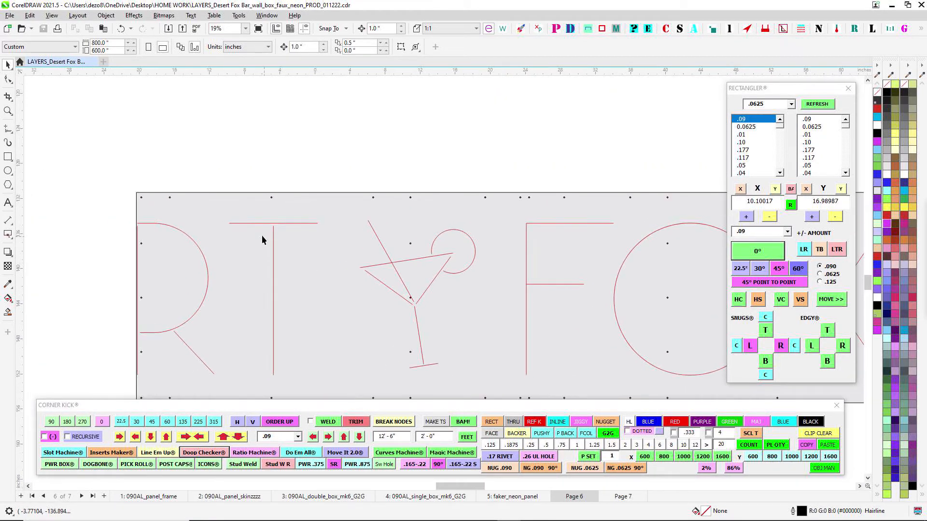
scroll(262, 239, up, 1)
scroll(277, 225, down, 1)
drag(288, 232, 555, 243)
scroll(420, 203, down, 1)
scroll(466, 187, down, 1)
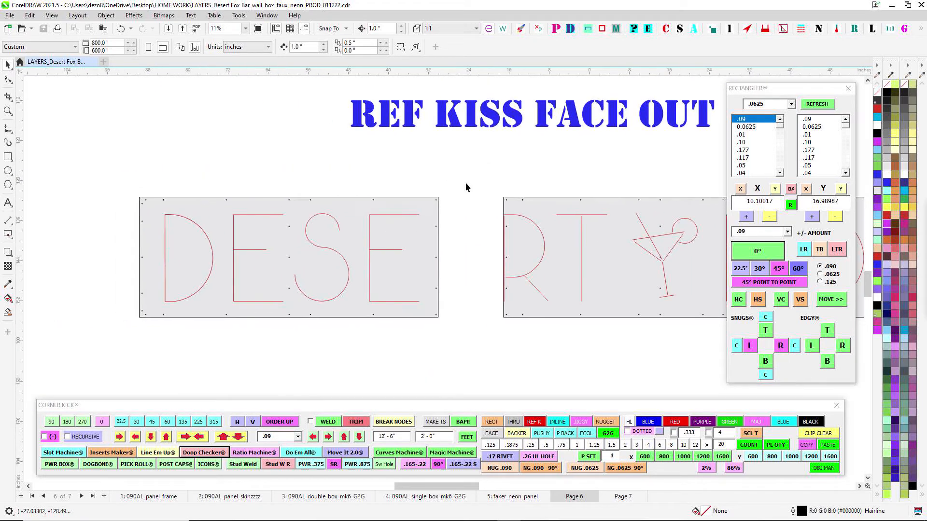
- Compare both REF KISS FACE OUT panels as a whole with the small reference sheets beside them
scroll(416, 190, down, 3)
drag(499, 251, 489, 251)
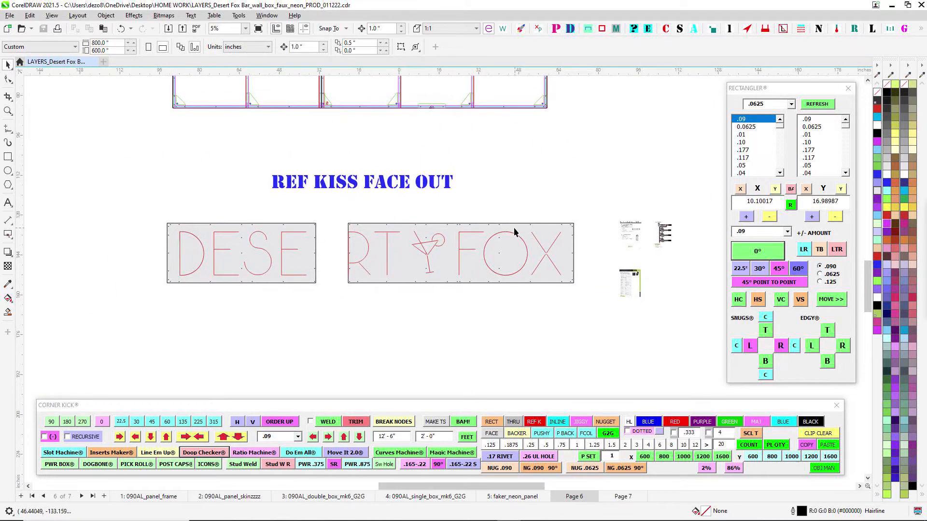
scroll(483, 187, up, 1)
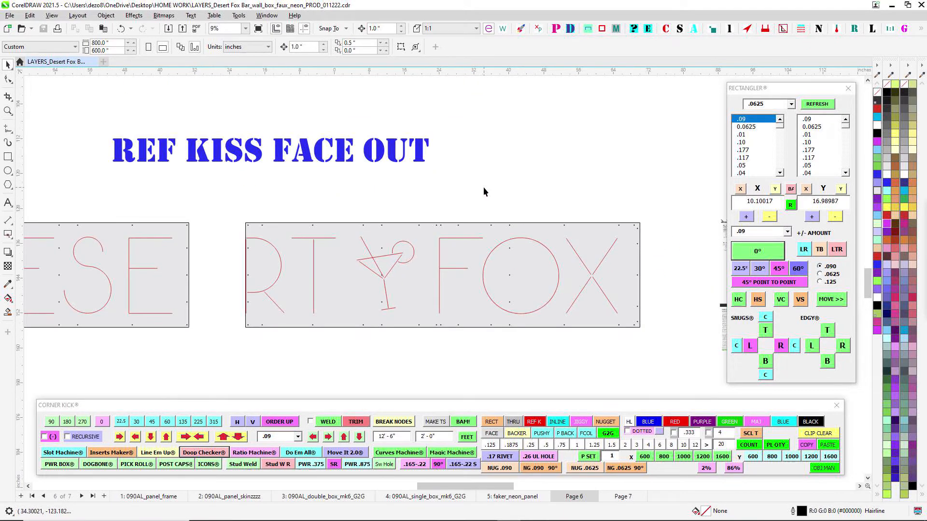
scroll(481, 191, down, 1)
drag(543, 261, 475, 174)
scroll(546, 261, down, 1)
scroll(484, 140, up, 2)
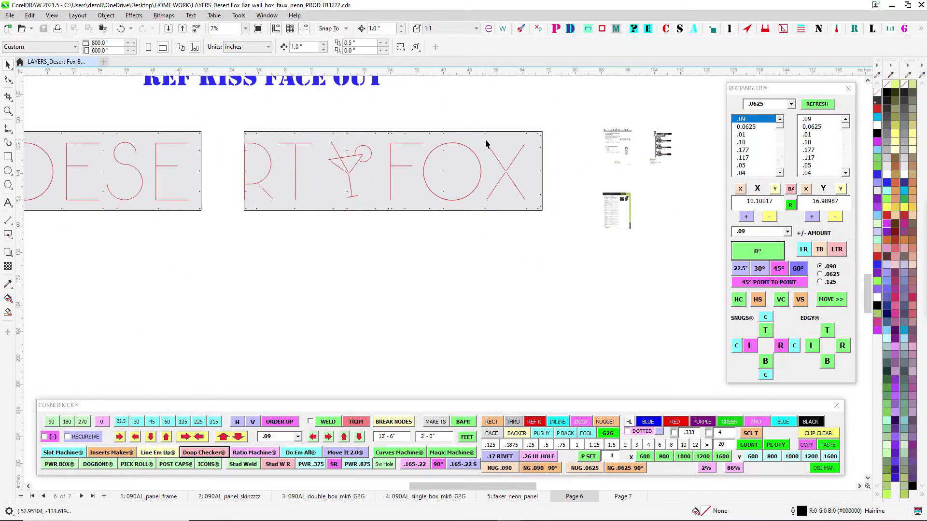
- Open Page 7 and examine the LED segments of the cocktail glass and its round garnish in the color layout
click(623, 496)
scroll(394, 169, up, 1)
scroll(449, 205, down, 1)
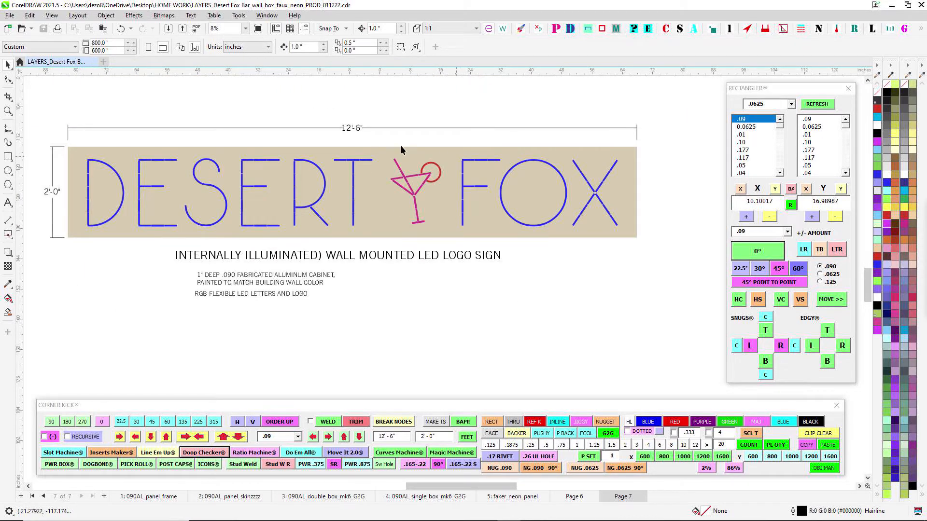
scroll(436, 177, up, 1)
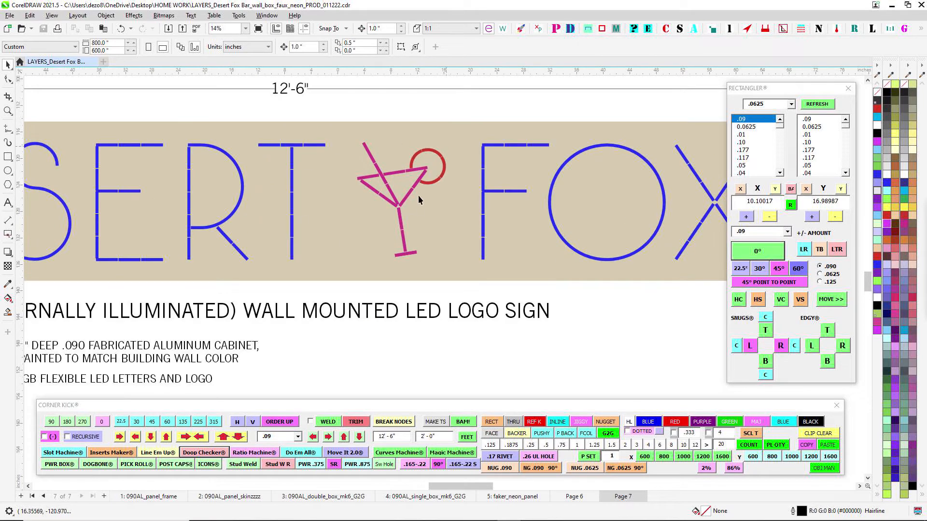
scroll(419, 180, up, 1)
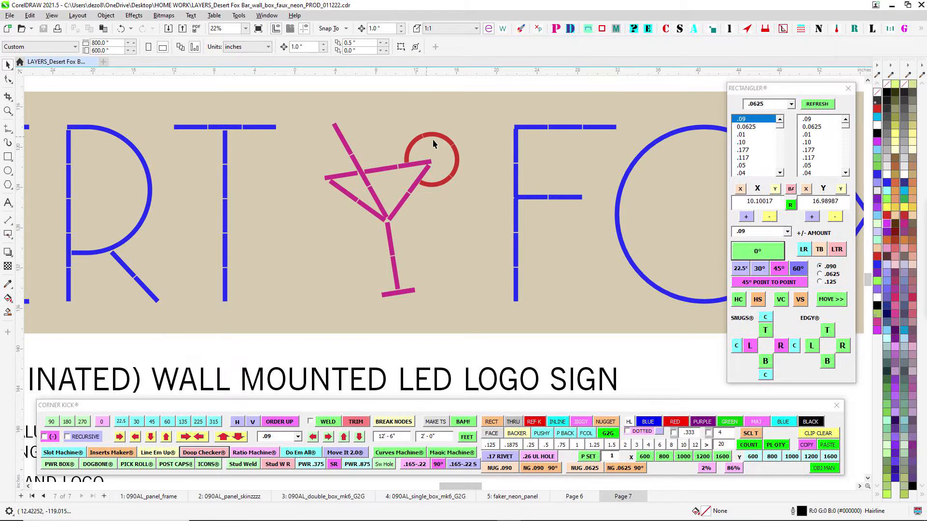
scroll(417, 141, down, 1)
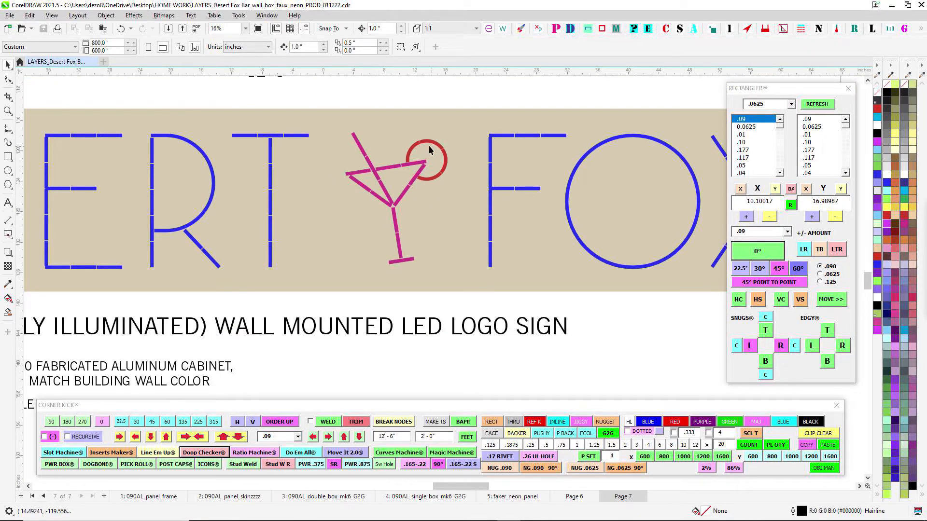
scroll(389, 231, down, 2)
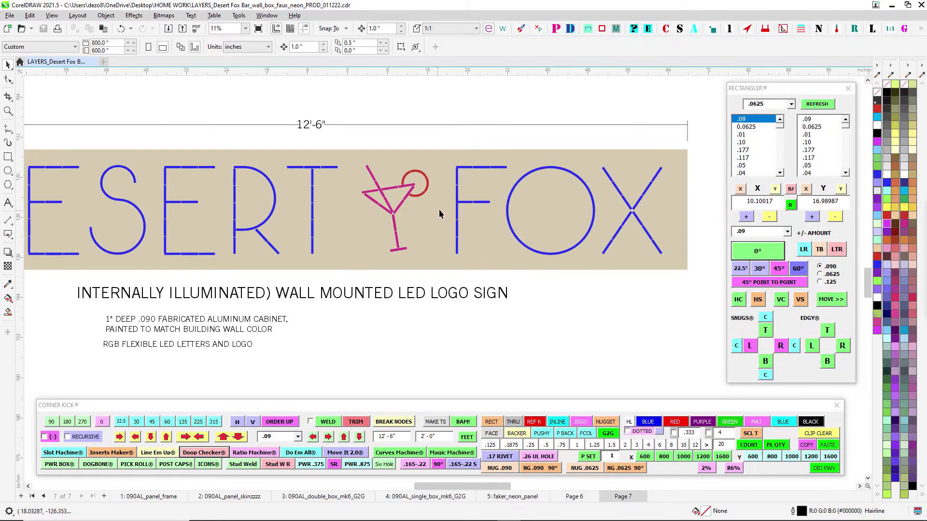
- Review the complete DESERT FOX layout on Page 7, including its side view, overall dimensions and cabinet notes
scroll(512, 202, up, 2)
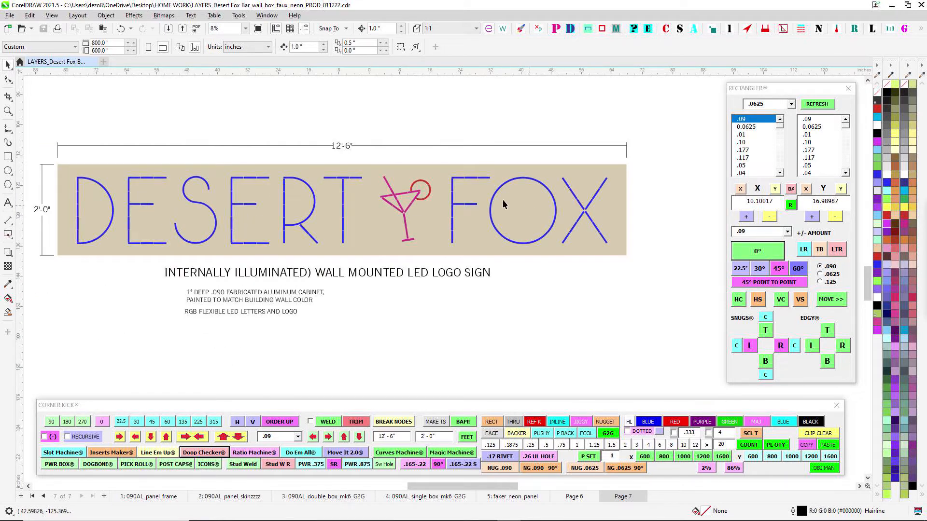
scroll(435, 256, down, 4)
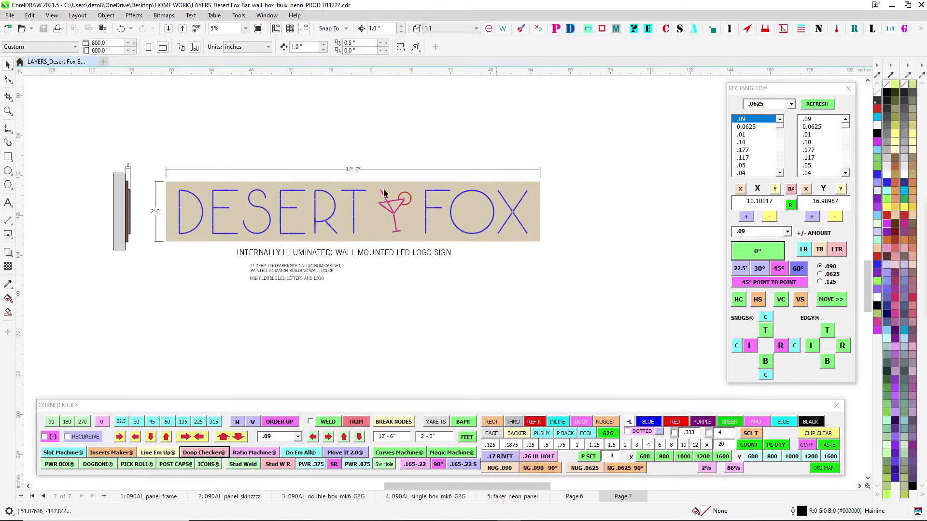
scroll(371, 192, up, 2)
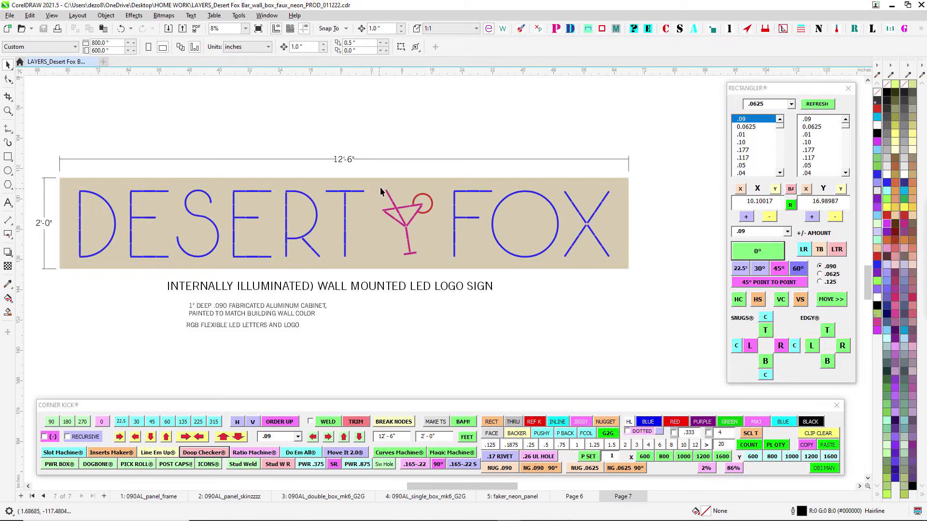
scroll(401, 198, up, 1)
scroll(402, 193, down, 2)
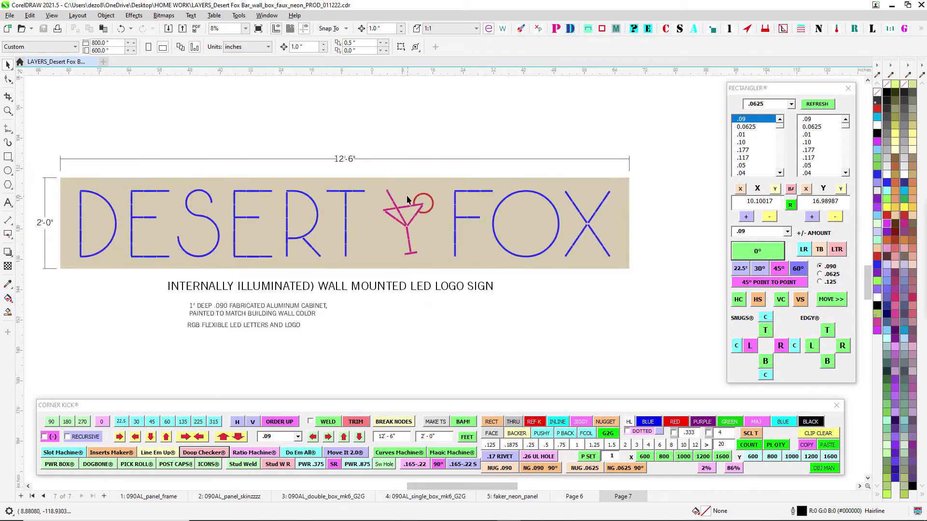
- Select the LED segments of D, E and S and those of E, R and T as separate groups, and clear the selection
scroll(204, 191, up, 1)
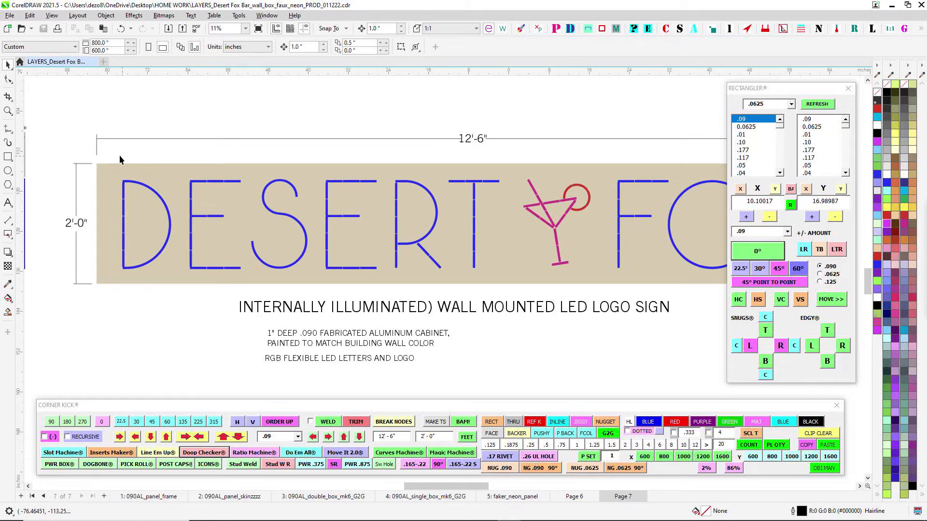
drag(120, 155, 316, 303)
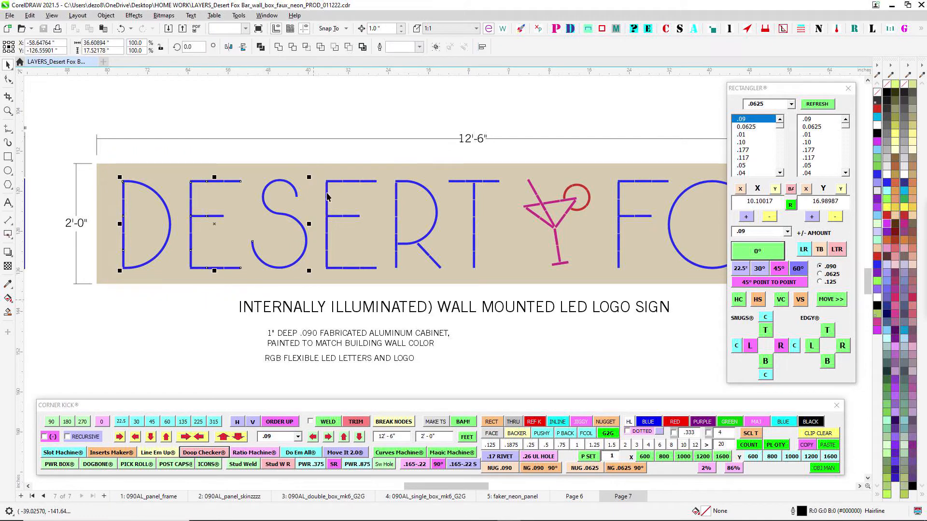
drag(308, 150, 508, 295)
drag(540, 112, 509, 119)
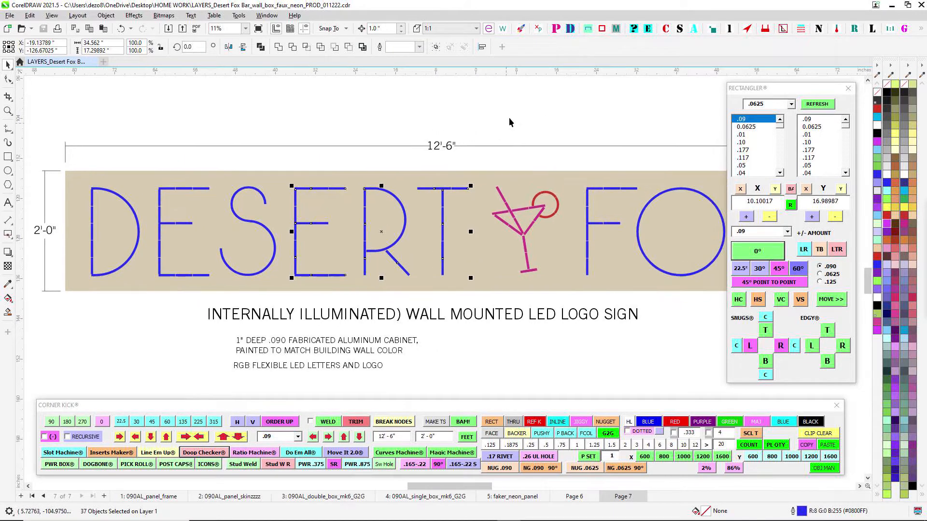
click(509, 122)
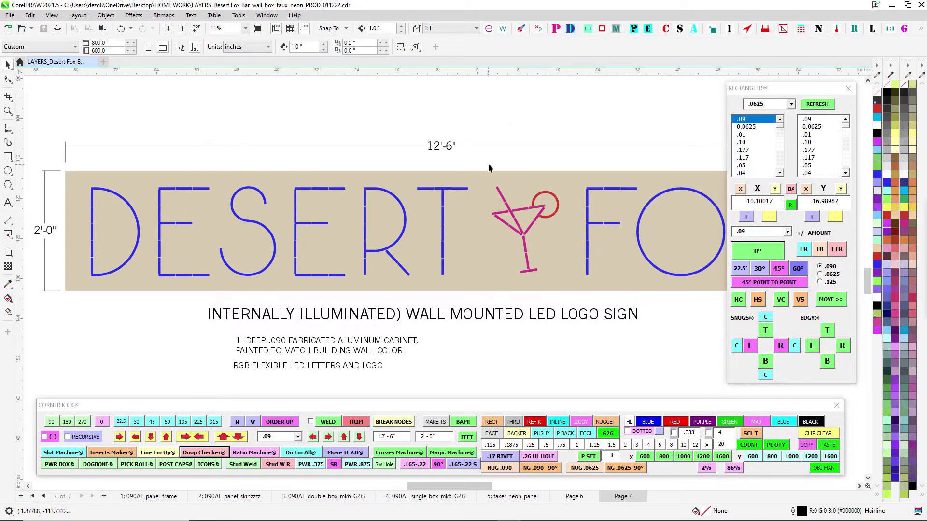
- Select the LED segments of the word FOX as one group, followed by those of the letters E, R and T
drag(486, 160, 650, 306)
click(436, 151)
drag(460, 135, 527, 135)
scroll(235, 190, down, 1)
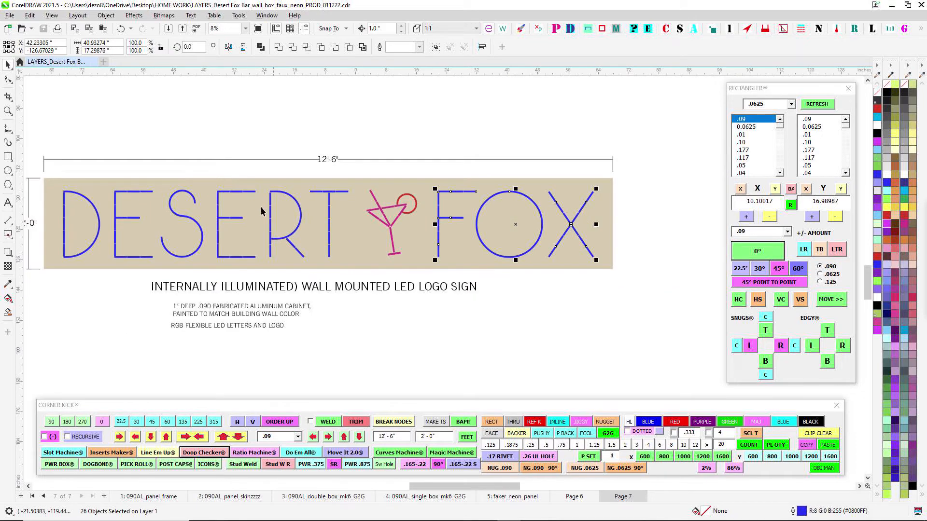
scroll(261, 211, up, 2)
drag(182, 147, 439, 320)
scroll(435, 331, down, 1)
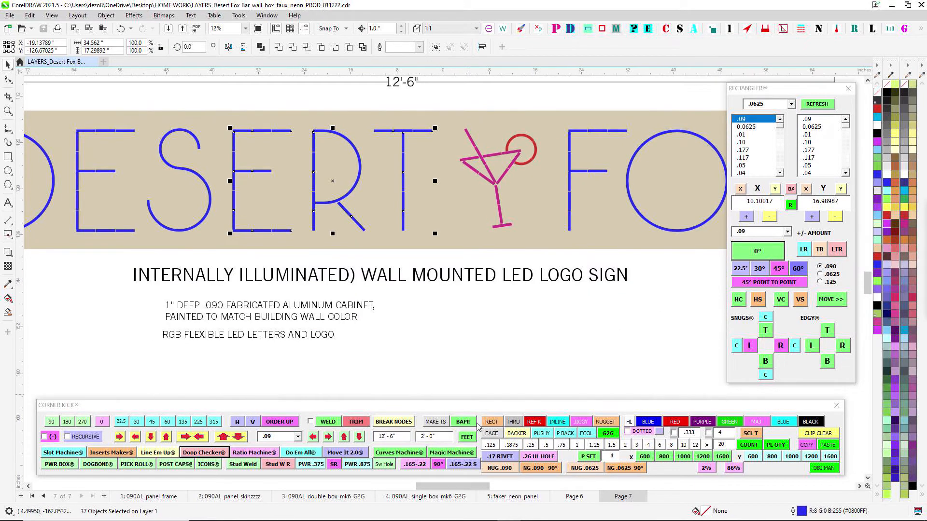
- Return to Page 6 and examine the PL-T3-5A receiving controller, PL-T3M remote and power amplifier reference sheets
click(581, 494)
scroll(516, 291, down, 2)
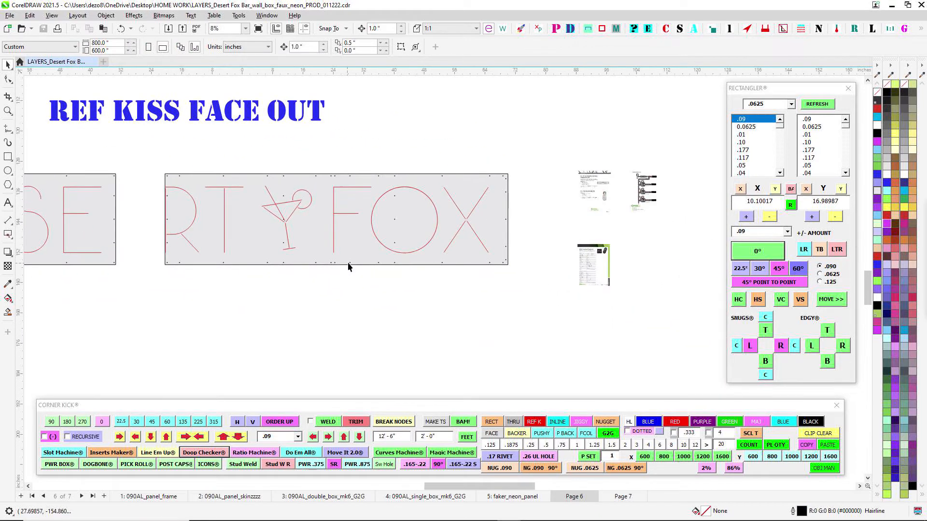
scroll(613, 179, up, 8)
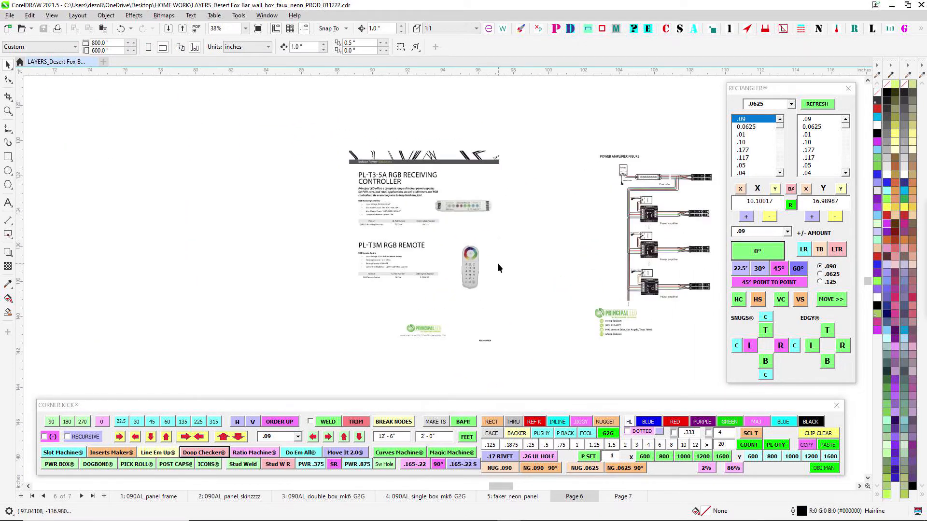
scroll(499, 268, up, 1)
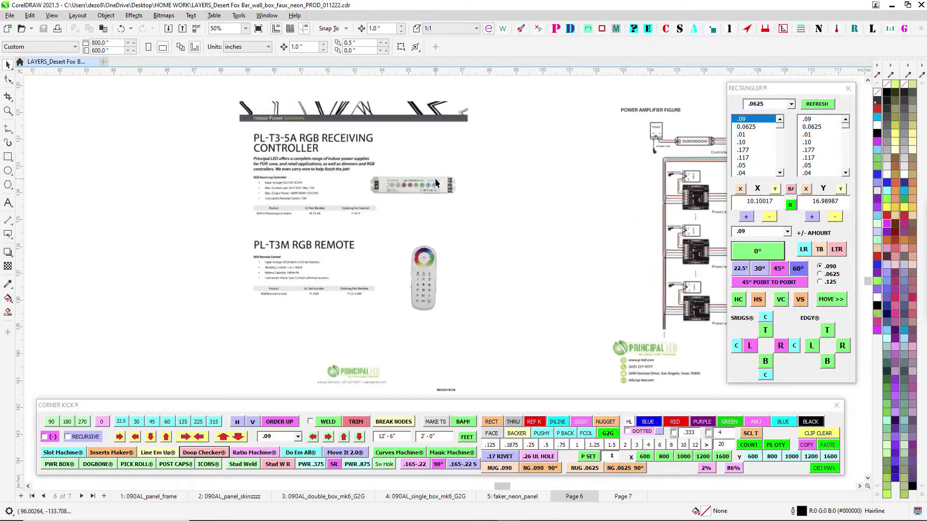
scroll(396, 196, down, 3)
- Examine the RGB Control System sheet, reading the controller specifications down to the output power
scroll(464, 309, up, 4)
scroll(451, 325, up, 5)
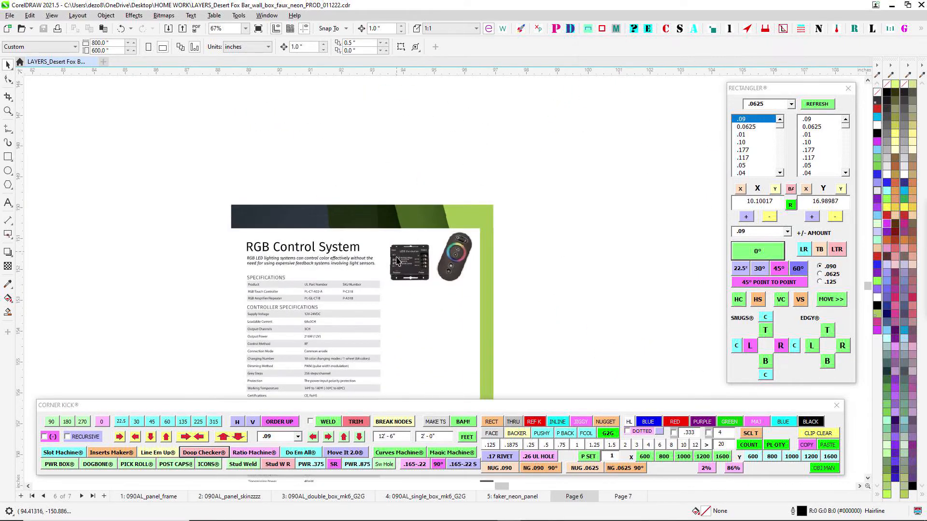
scroll(422, 273, up, 1)
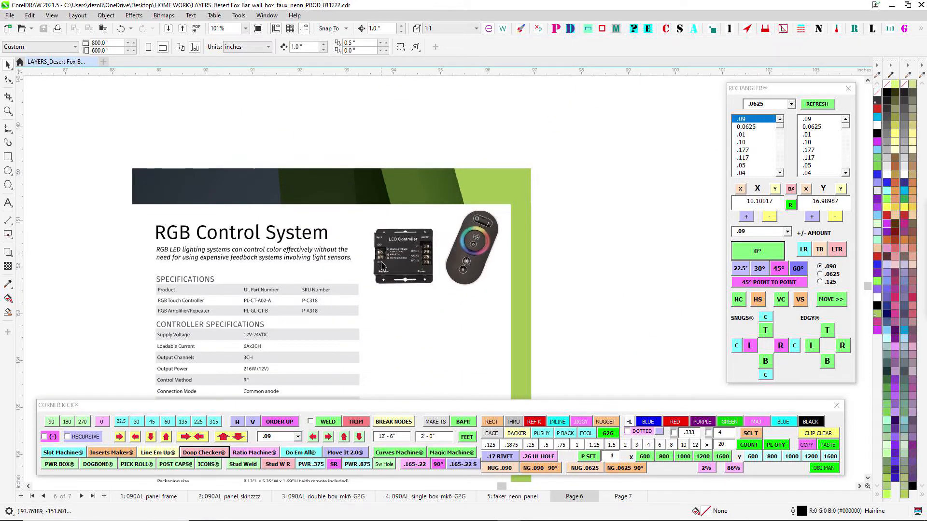
scroll(341, 347, up, 2)
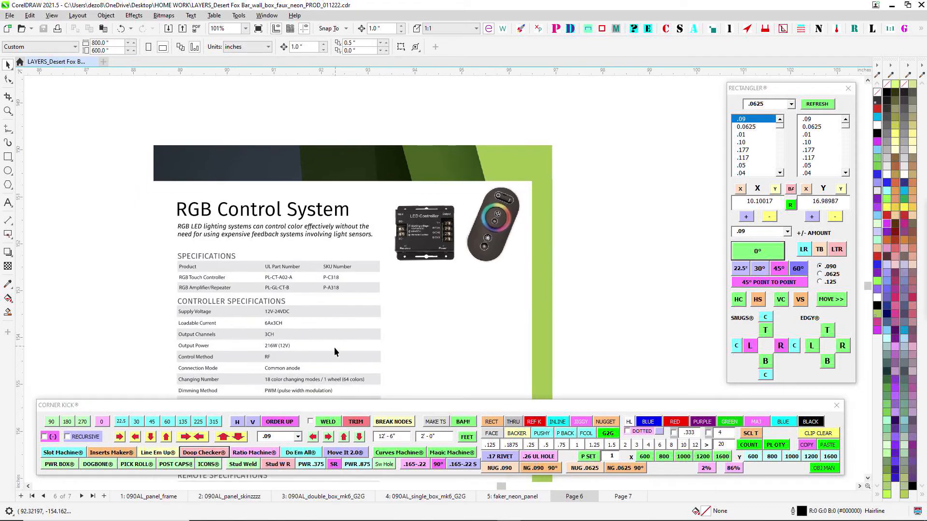
scroll(270, 343, up, 2)
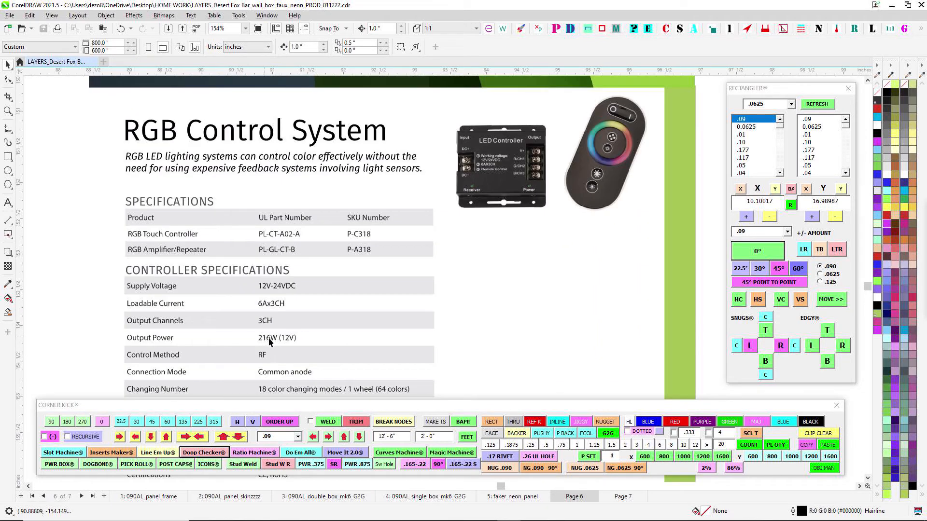
scroll(485, 295, down, 5)
scroll(499, 227, down, 9)
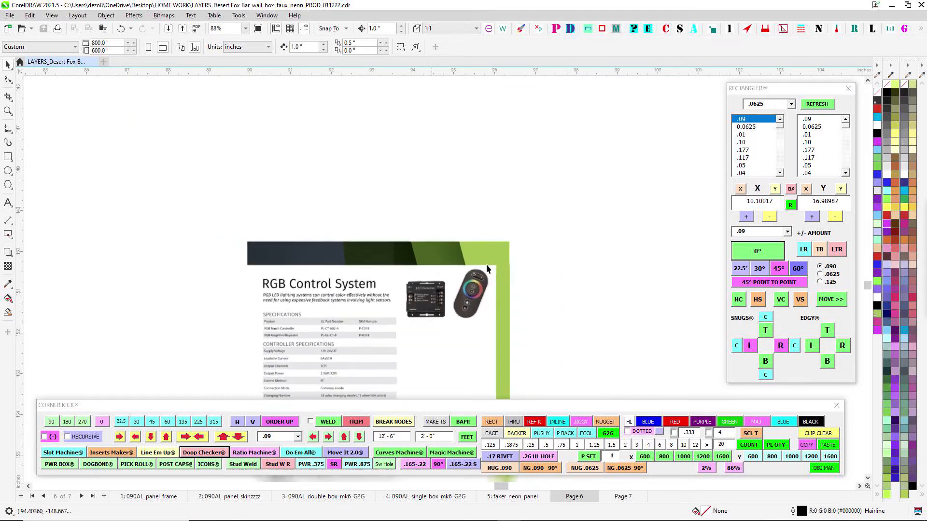
- Examine the PL-T3-5A receiving controller and PL-T3M remote sheet, including the controller's current load and output power ratings
scroll(532, 165, up, 13)
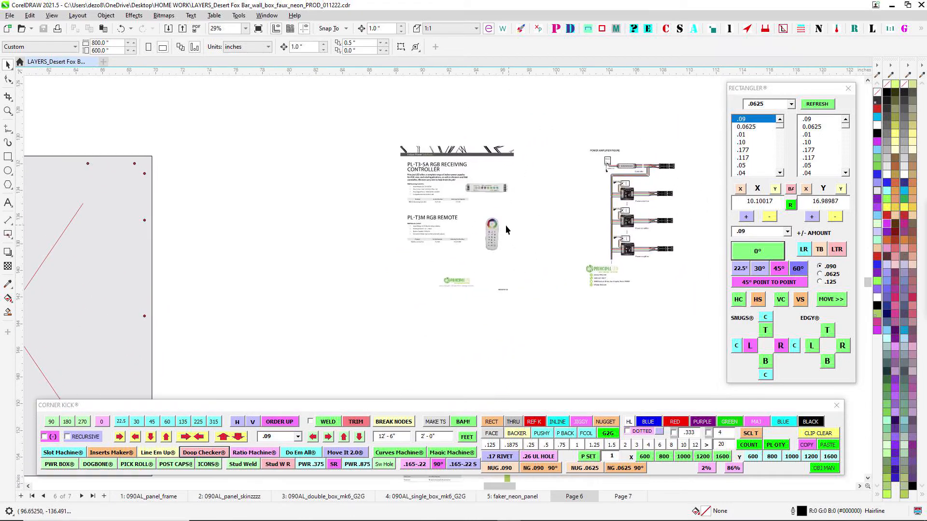
drag(348, 178, 361, 203)
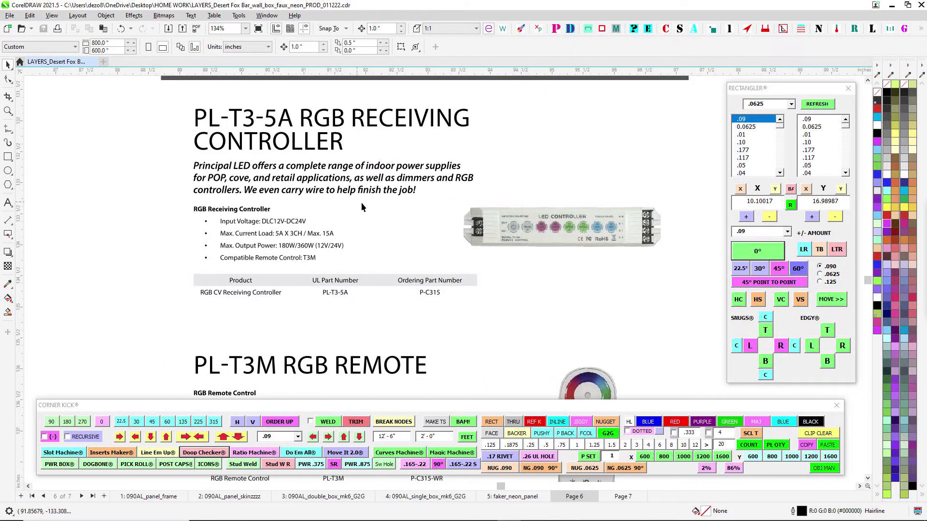
scroll(499, 213, down, 5)
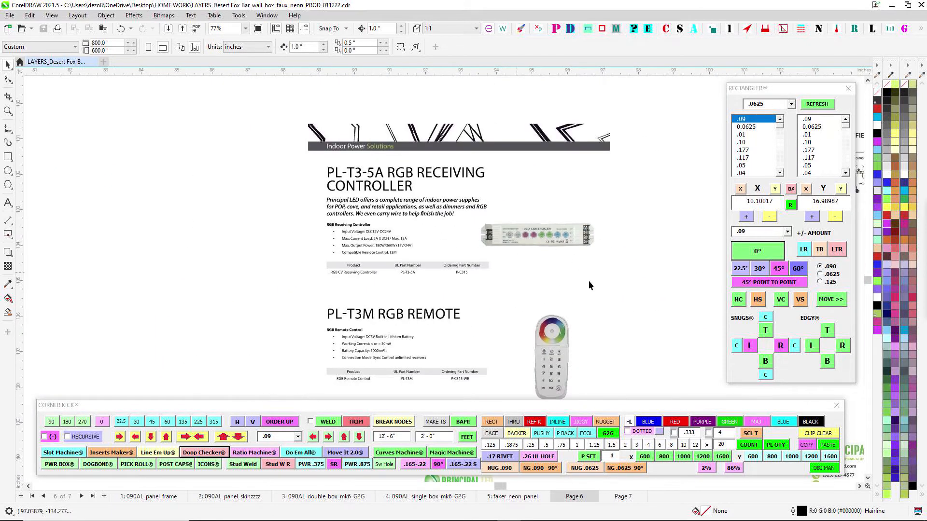
scroll(513, 265, down, 4)
- Examine the Power Amplifier Figure, tracing the wiring from the controller to the LED amplifiers and LED strips
drag(513, 264, 342, 249)
drag(539, 230, 364, 234)
scroll(492, 188, up, 5)
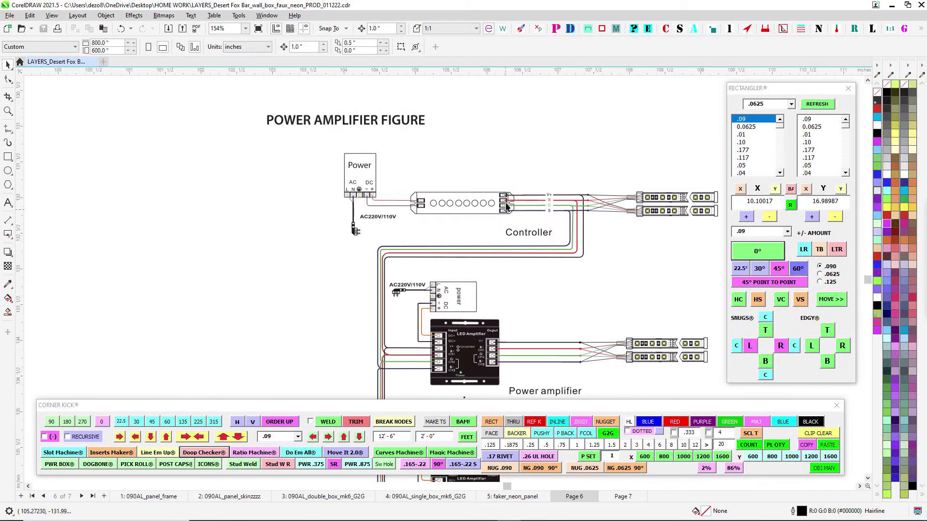
scroll(507, 207, down, 2)
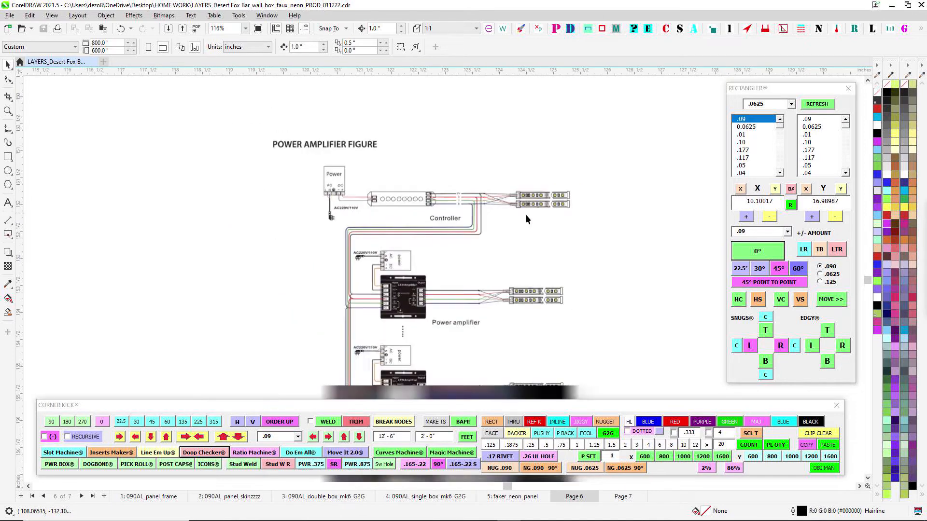
scroll(555, 179, down, 4)
- Return to the REF KISS FACE OUT panels and examine the R, T, martini glass and FOX kiss lines
drag(453, 244, 609, 253)
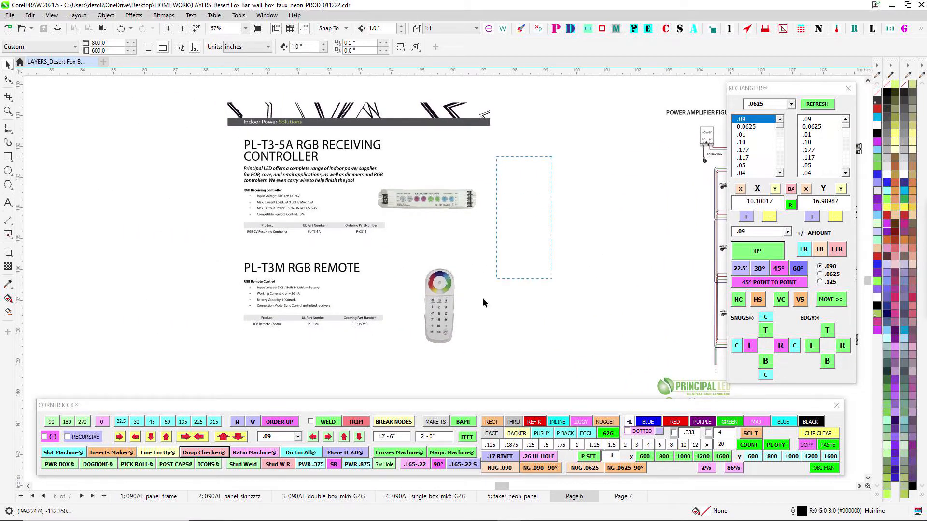
drag(374, 360, 370, 365)
scroll(436, 227, down, 3)
drag(425, 265, 622, 247)
scroll(627, 244, down, 1)
drag(248, 183, 653, 196)
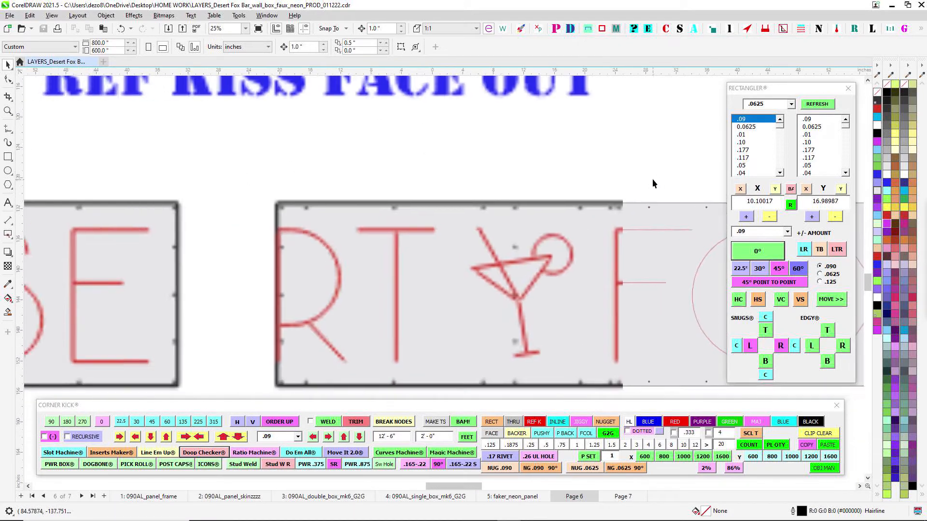
drag(263, 248, 313, 227)
scroll(542, 223, down, 1)
drag(540, 227, 423, 229)
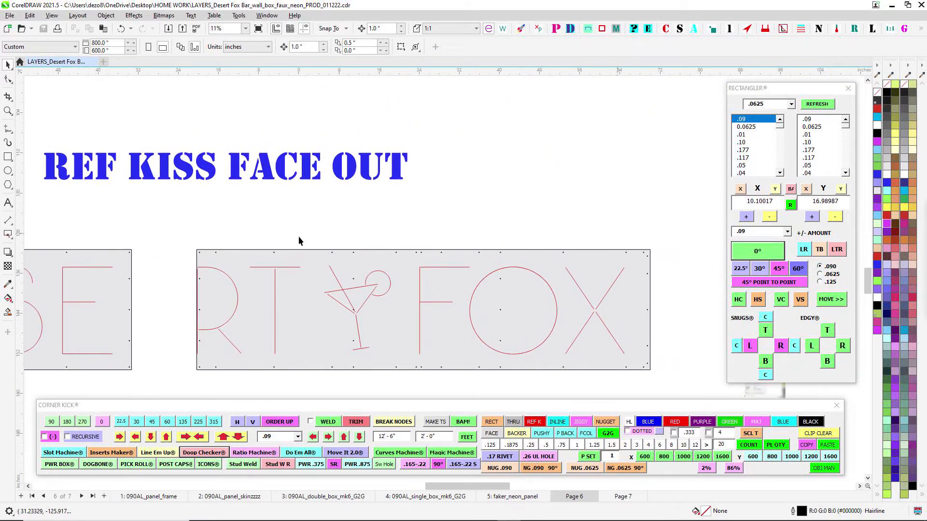
- Examine the kiss lines and holes on the panel carrying the letters D, E, S and E
drag(298, 236, 456, 216)
drag(397, 215, 584, 188)
scroll(444, 316, down, 1)
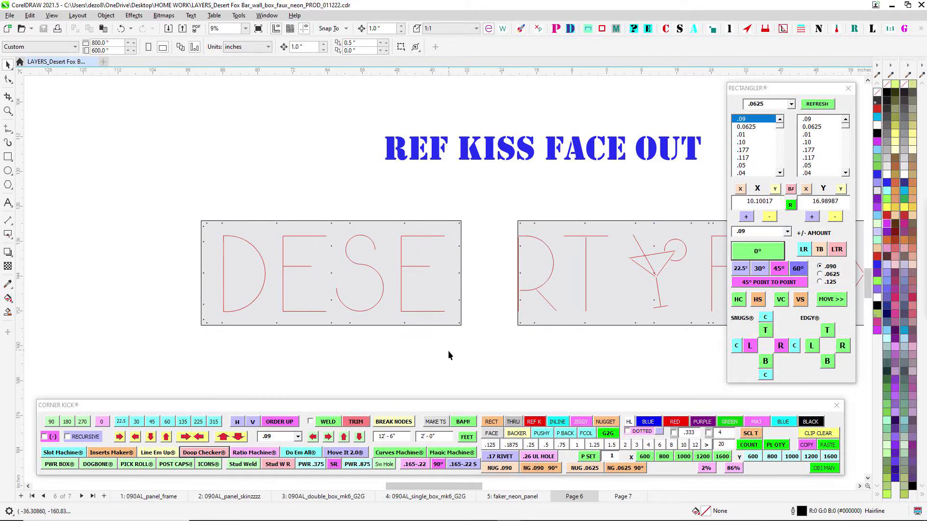
drag(493, 361, 501, 355)
scroll(507, 364, up, 3)
scroll(508, 355, down, 1)
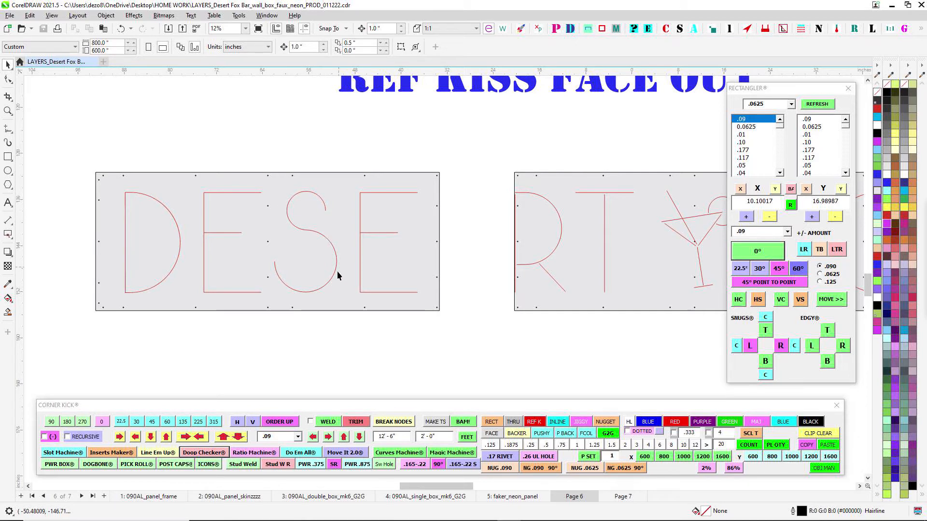
- Look across the FOX panel to the reference sheets, inspecting the receiving controller, remote and power amplifier figure
drag(458, 212, 290, 208)
scroll(543, 163, down, 1)
drag(719, 205, 454, 225)
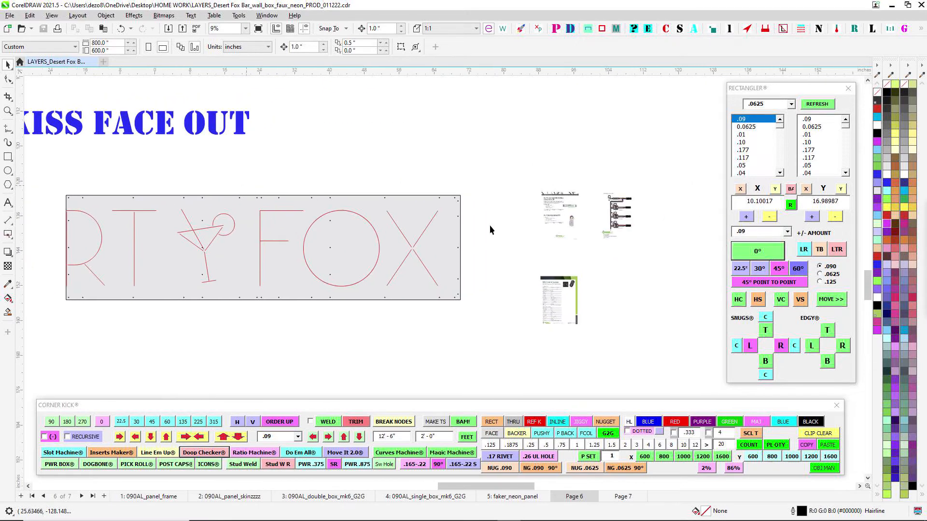
scroll(515, 217, up, 2)
drag(623, 215, 499, 215)
scroll(499, 215, up, 2)
scroll(463, 214, up, 2)
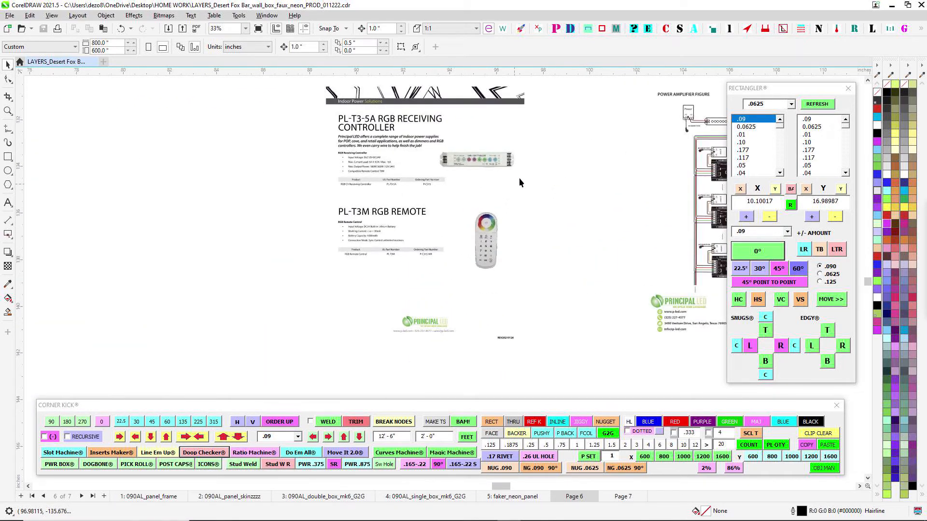
scroll(515, 199, down, 2)
drag(518, 209, 482, 213)
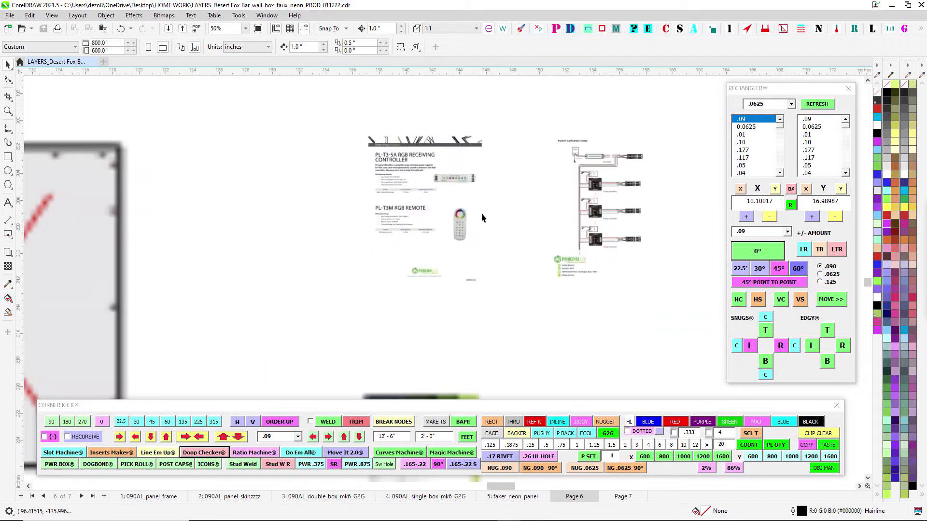
- Compare the RGB Control System sheet with the PL-T3-5A receiving controller and PL-T3M remote sheet
drag(504, 287, 478, 188)
drag(456, 324, 495, 244)
scroll(496, 244, up, 4)
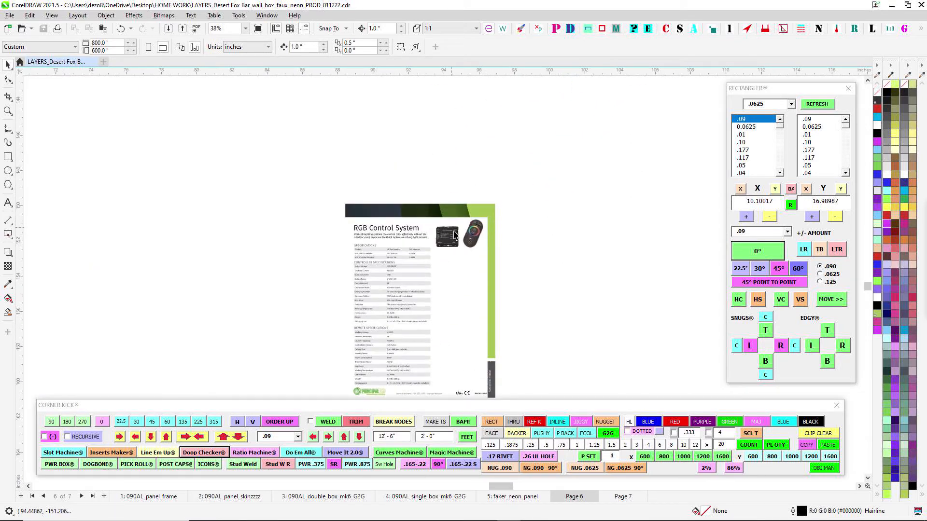
drag(478, 150, 428, 341)
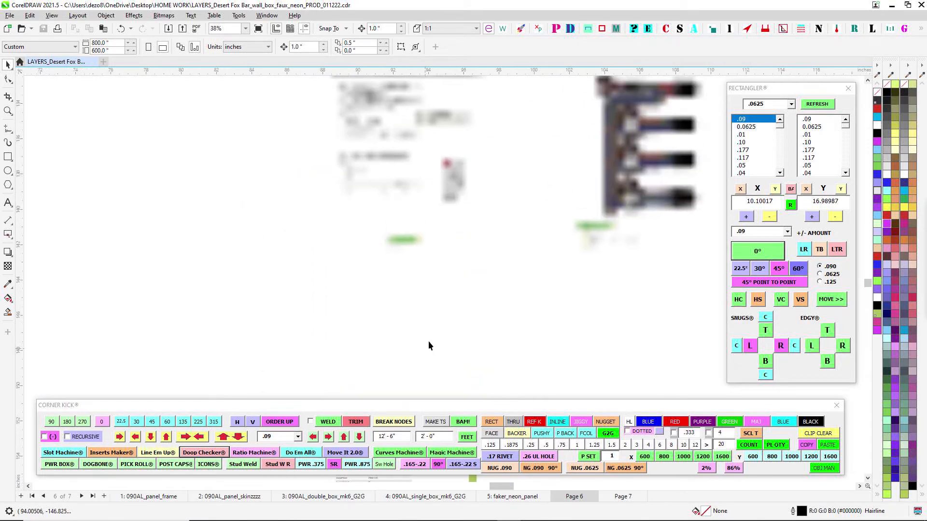
scroll(447, 172, up, 3)
drag(466, 139, 434, 290)
scroll(420, 203, up, 2)
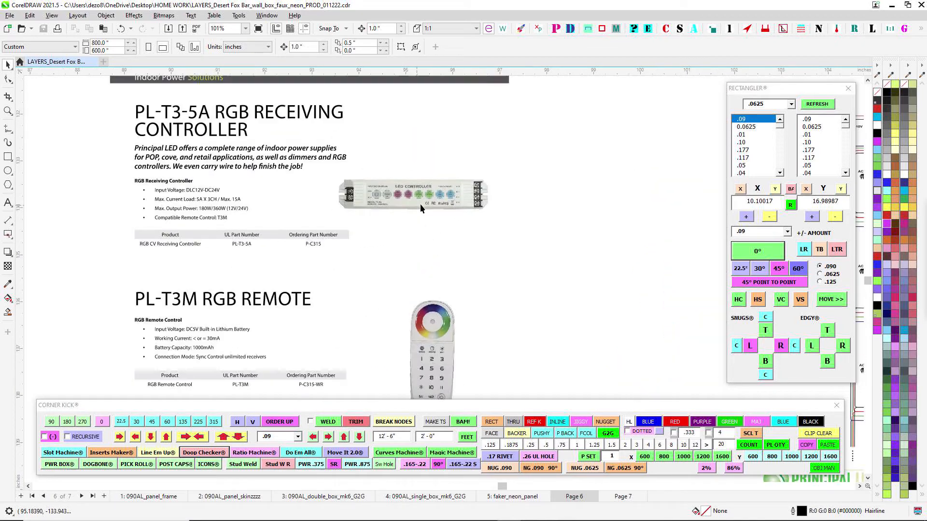
- Review the martini glass and FOX kiss lines alongside the controller reference sheets
scroll(381, 193, down, 4)
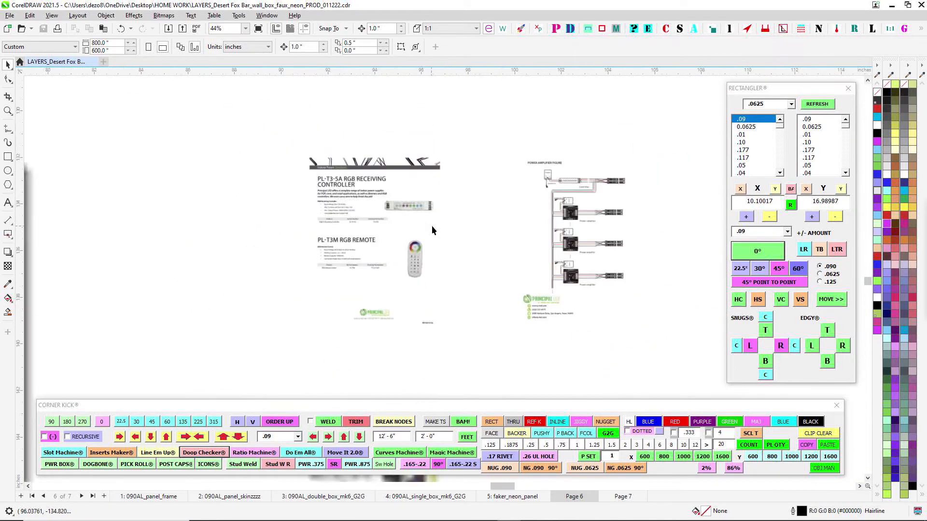
scroll(388, 282, down, 1)
scroll(366, 276, down, 2)
drag(223, 337, 708, 262)
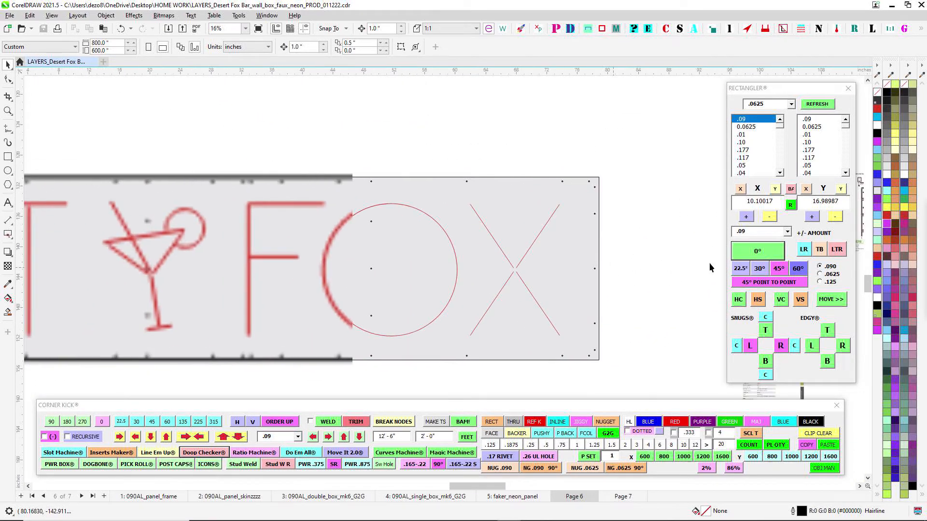
scroll(705, 268, down, 2)
- Check the single-box and double-box MK6 pages, and return to the full kiss-line panels on Page 6
click(419, 496)
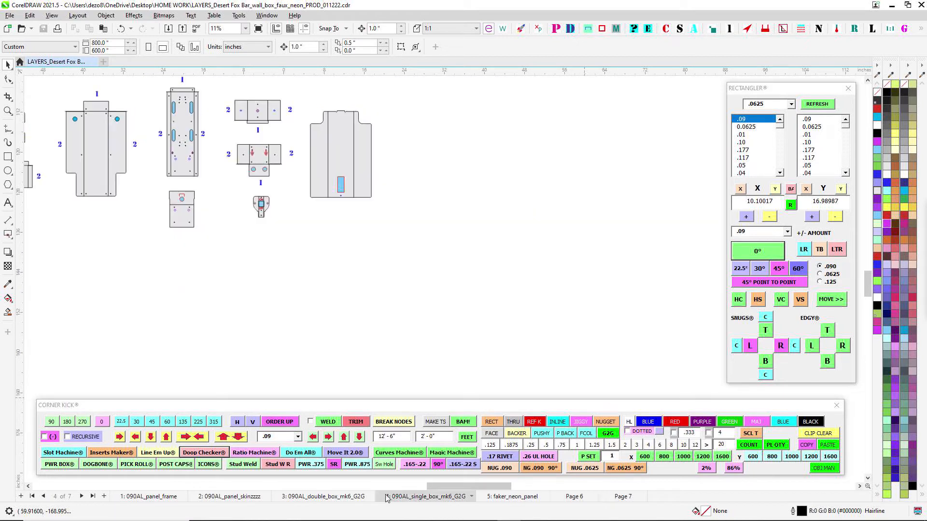
click(340, 497)
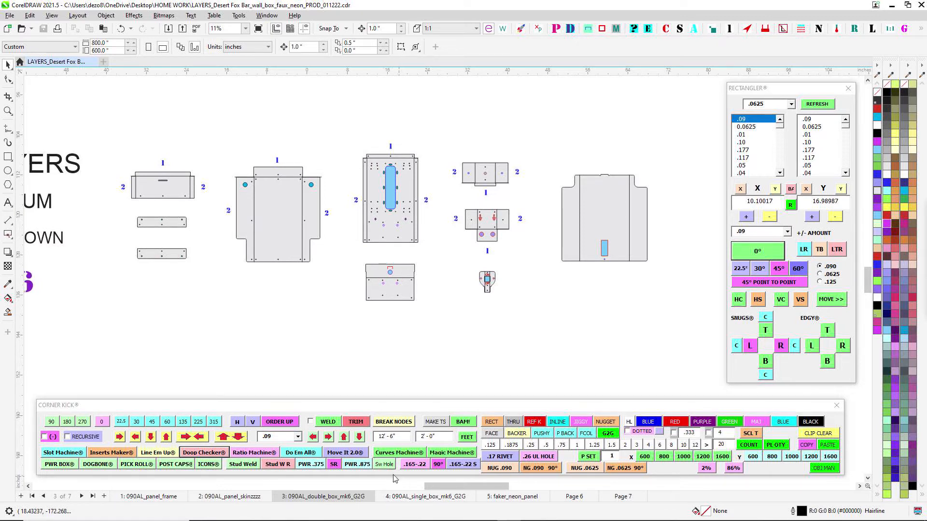
click(572, 497)
scroll(459, 256, down, 5)
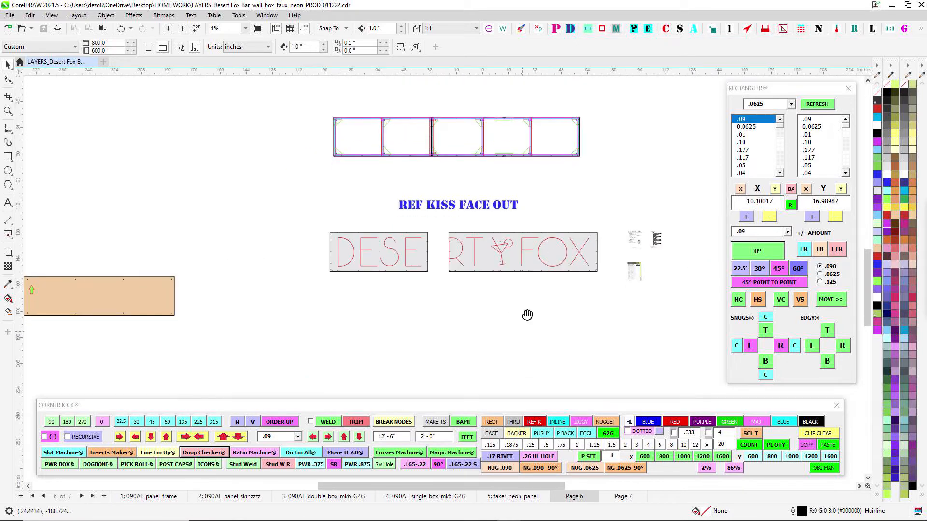
- Open the 090AL_double_box_mk6_G2G page and examine its .090" aluminium box and bracket parts
click(336, 498)
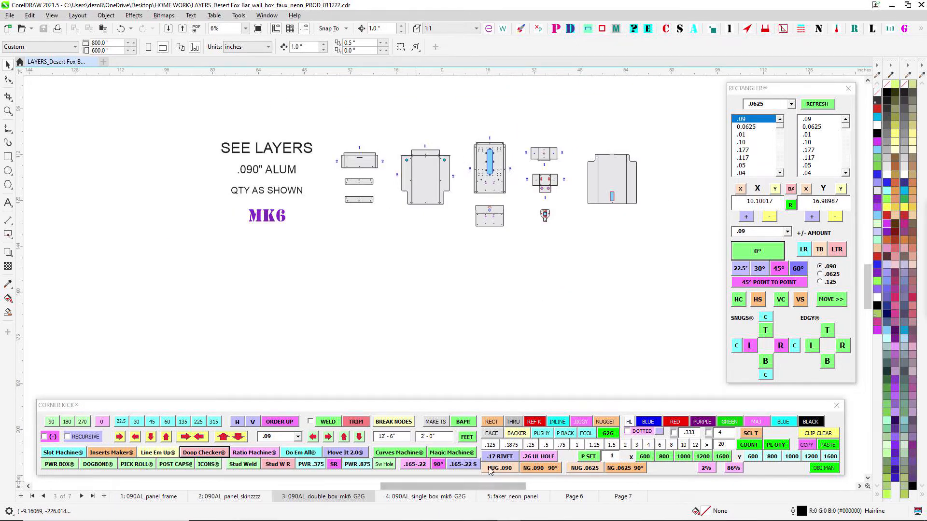
scroll(485, 174, up, 1)
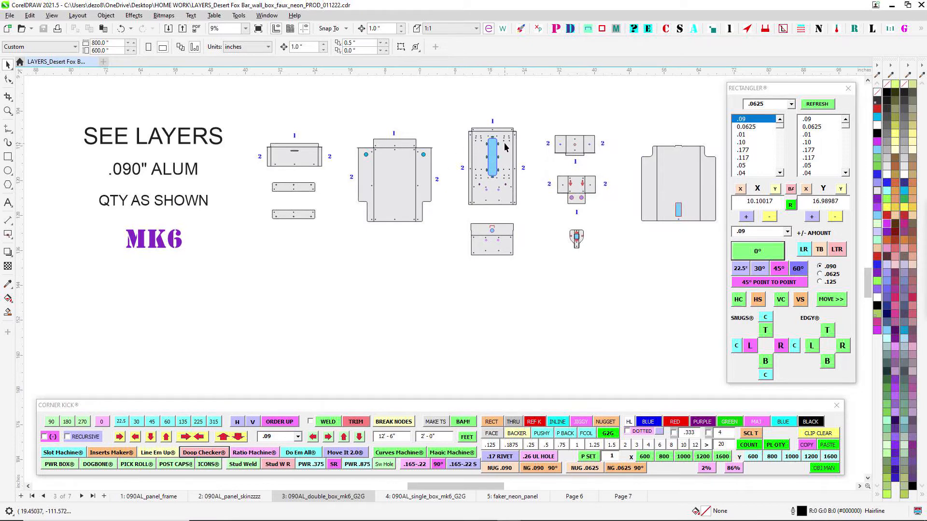
scroll(506, 145, up, 1)
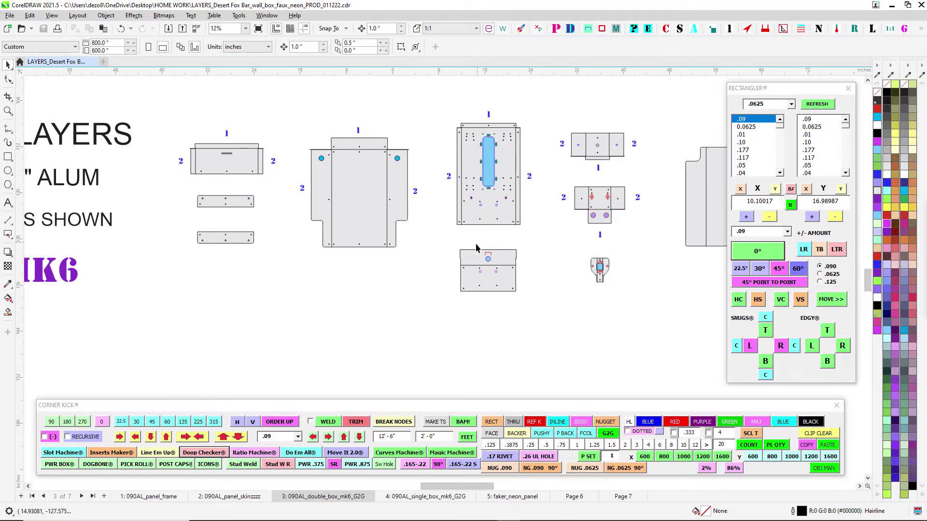
scroll(474, 242, down, 1)
- Go back to Page 6 and review the receiving controller, remote and power amplifier sheets beside the FOX panel
click(565, 498)
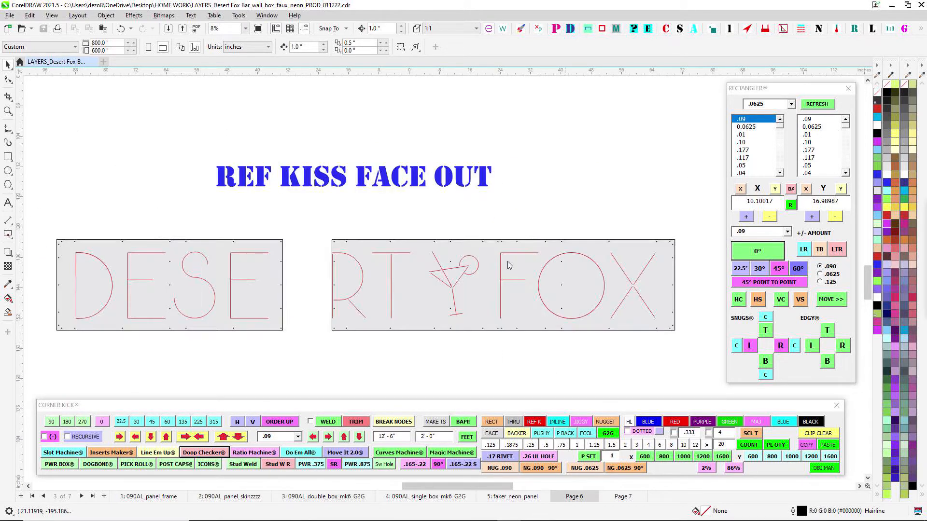
drag(487, 216, 322, 217)
scroll(525, 222, up, 3)
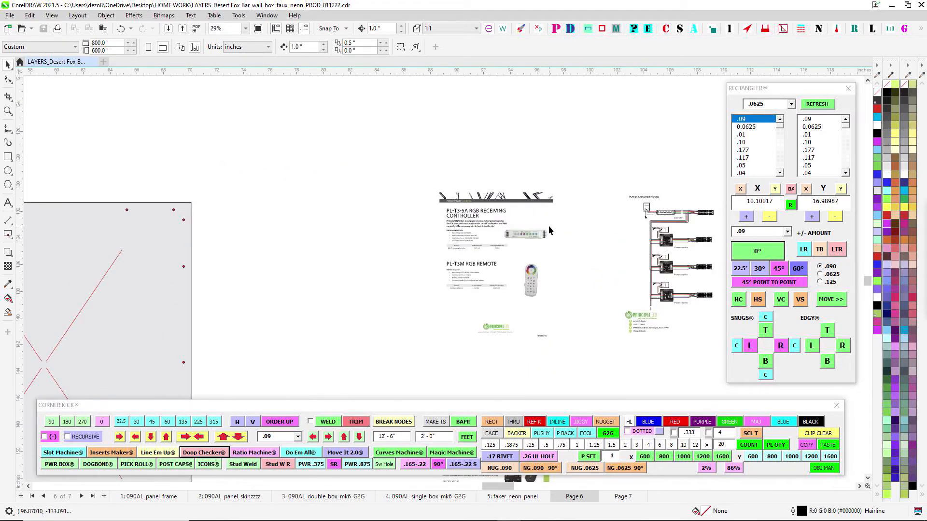
scroll(512, 225, down, 2)
scroll(534, 262, up, 2)
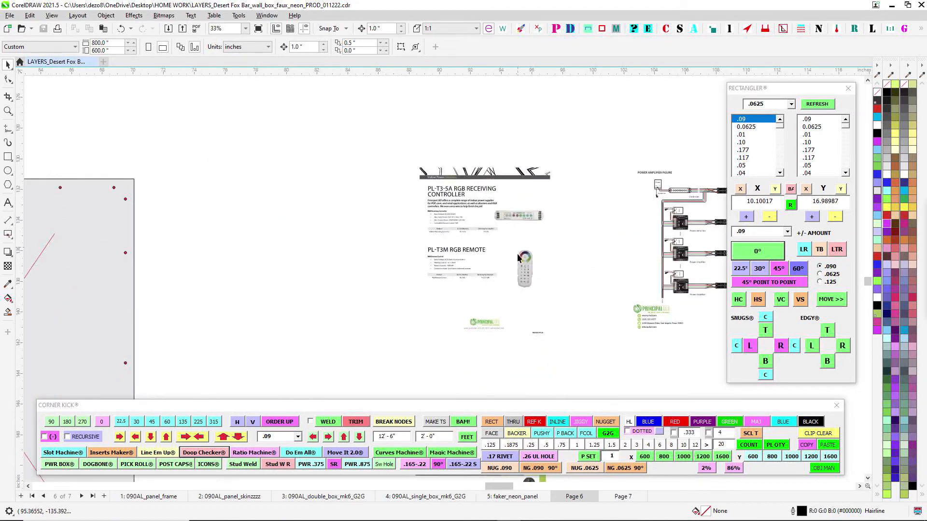
scroll(532, 264, down, 4)
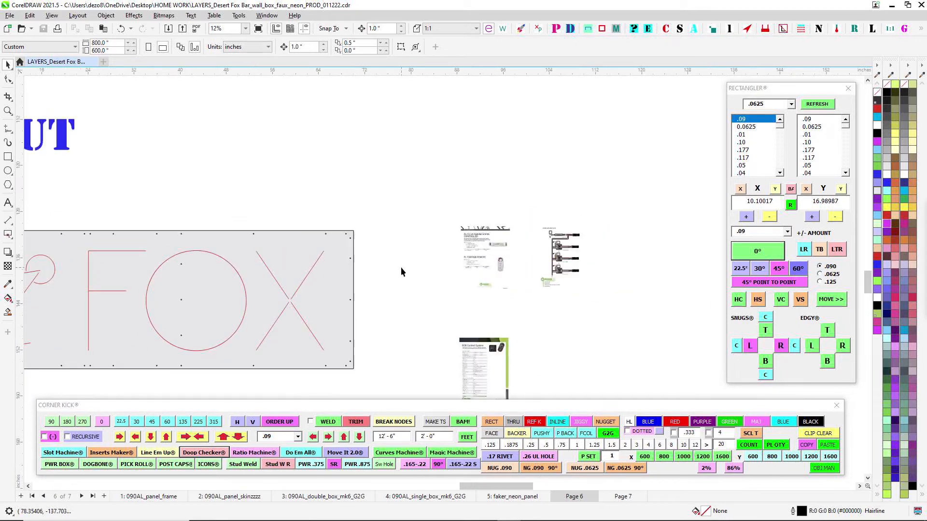
scroll(424, 218, down, 2)
scroll(425, 242, up, 7)
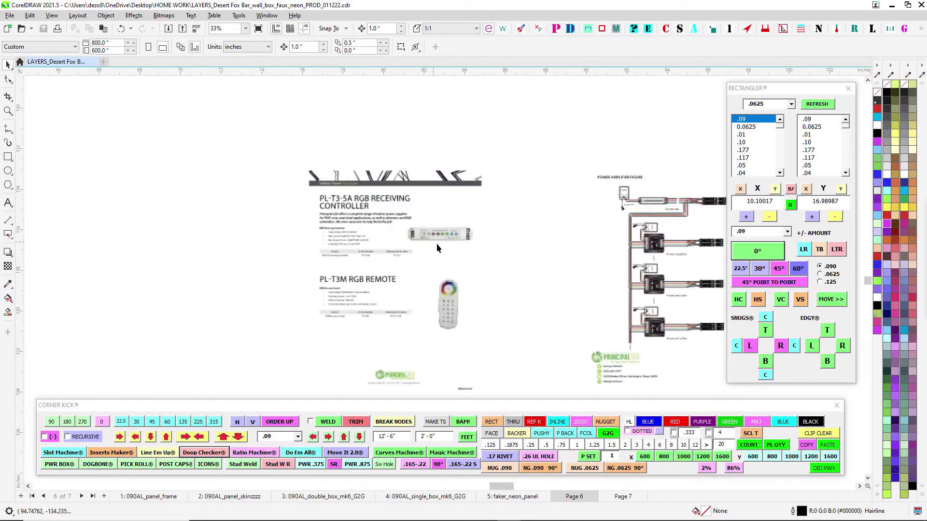
scroll(488, 235, down, 3)
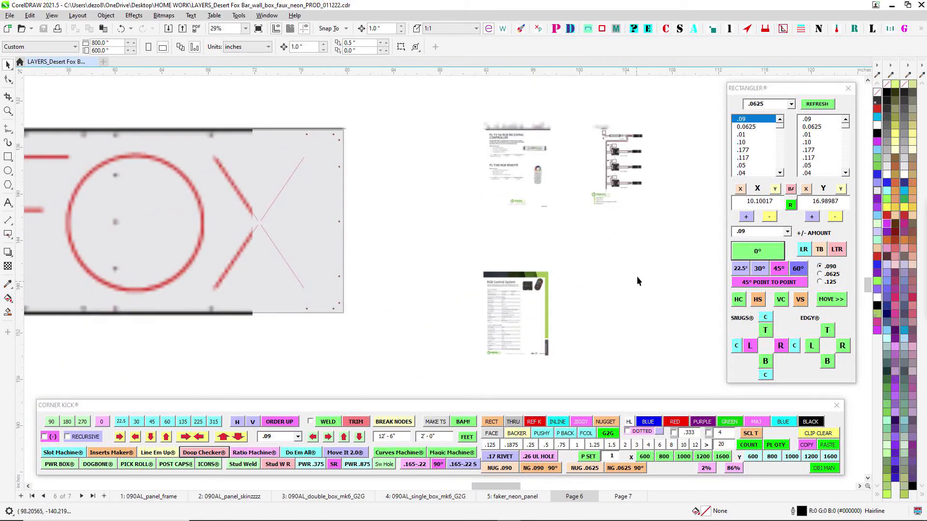
- Read the controller and remote specifications on the RGB Control System sheet, from connection mode to power consumption
scroll(484, 335, up, 4)
scroll(511, 176, up, 5)
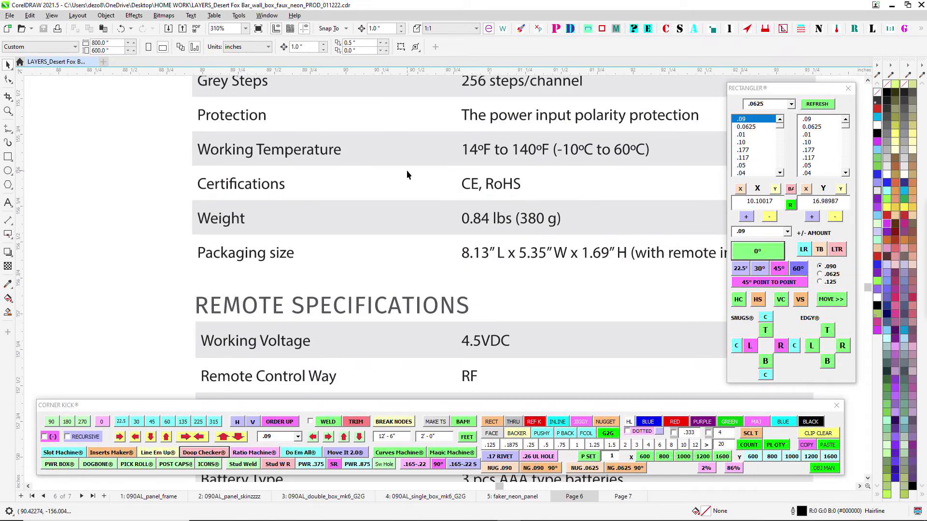
scroll(406, 174, down, 2)
scroll(508, 190, up, 1)
scroll(467, 196, down, 3)
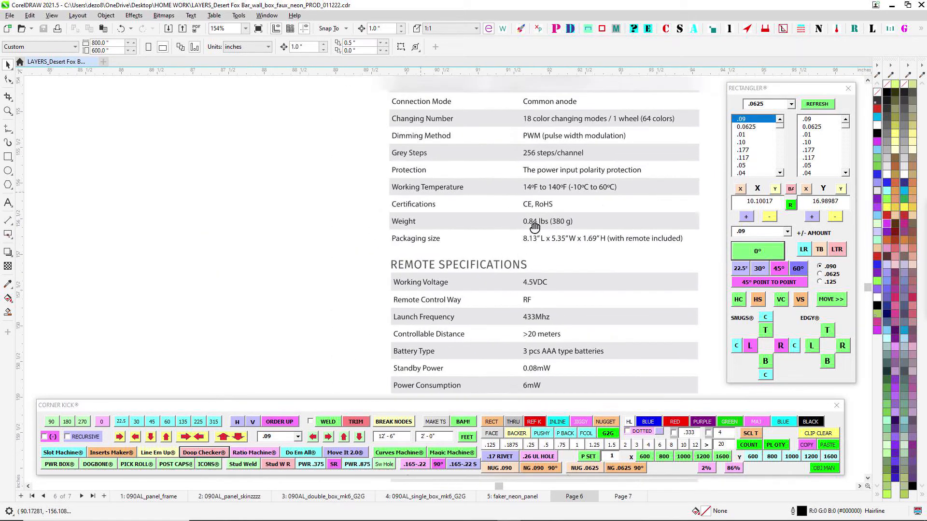
scroll(535, 227, down, 4)
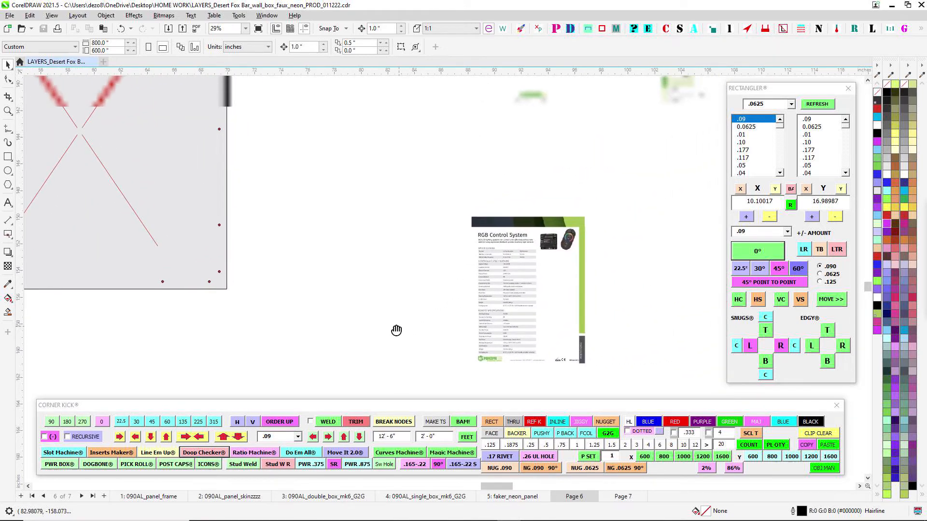
- Look over all the controller reference sheets together and return to the FOX letters on the kiss-line panel
drag(396, 331, 387, 330)
scroll(606, 285, down, 1)
drag(605, 203, 547, 272)
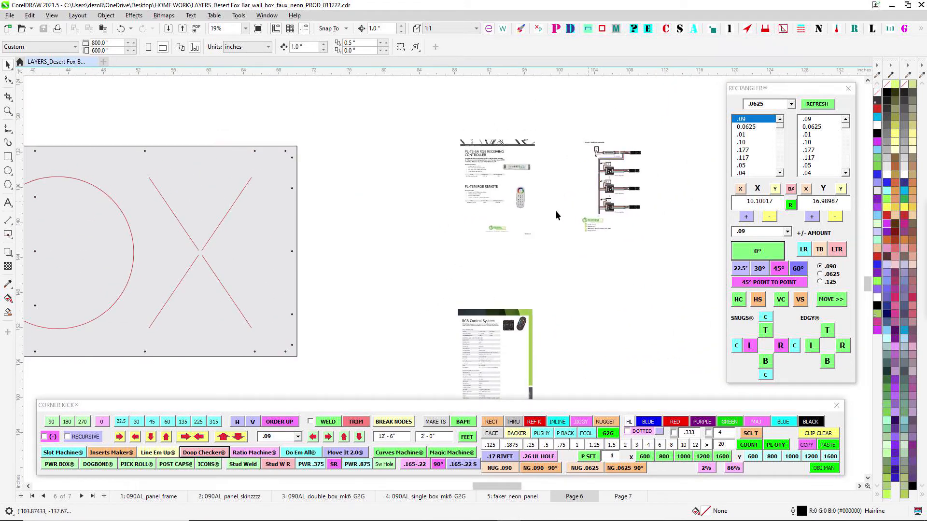
drag(418, 227, 504, 258)
drag(408, 201, 334, 182)
drag(412, 212, 576, 242)
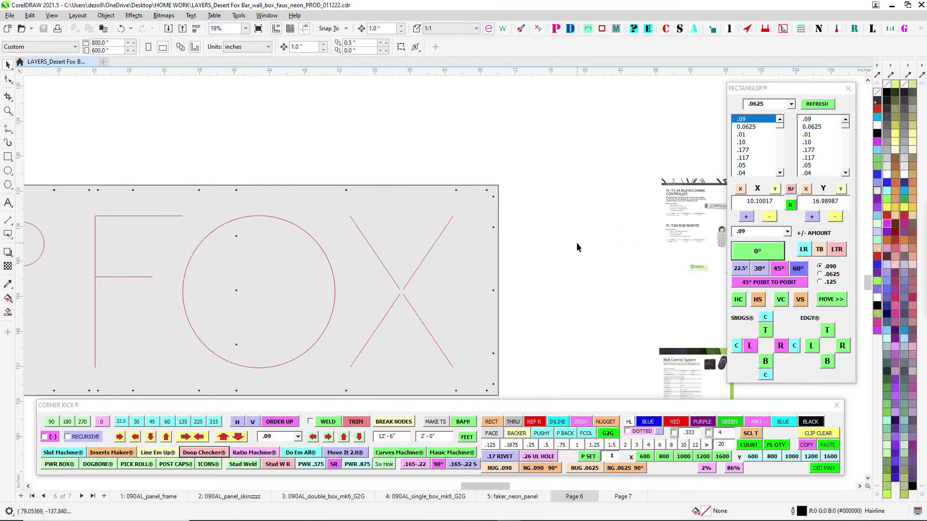
- Look over the REF KISS FACE OUT panels, from the FOX letters to the martini-glass Y
scroll(576, 243, down, 1)
scroll(542, 213, down, 1)
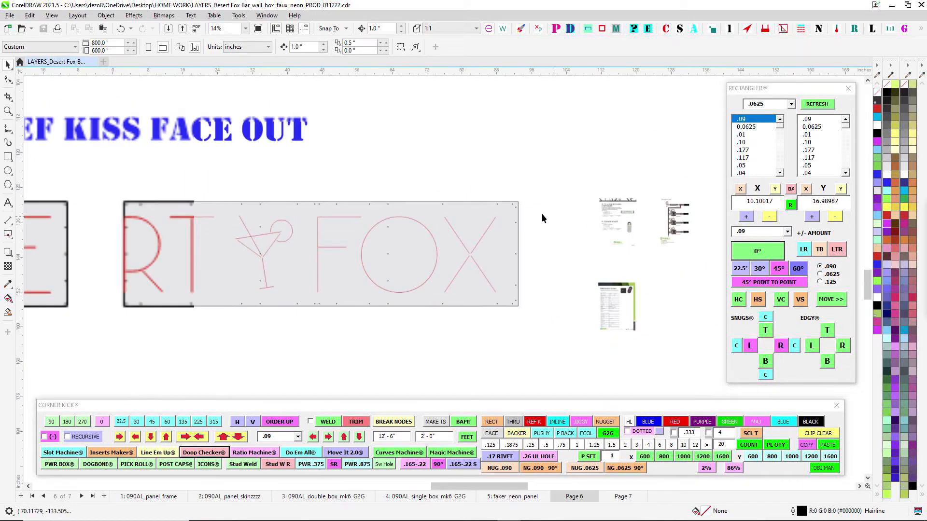
drag(447, 187, 416, 244)
scroll(631, 245, down, 3)
scroll(534, 266, up, 5)
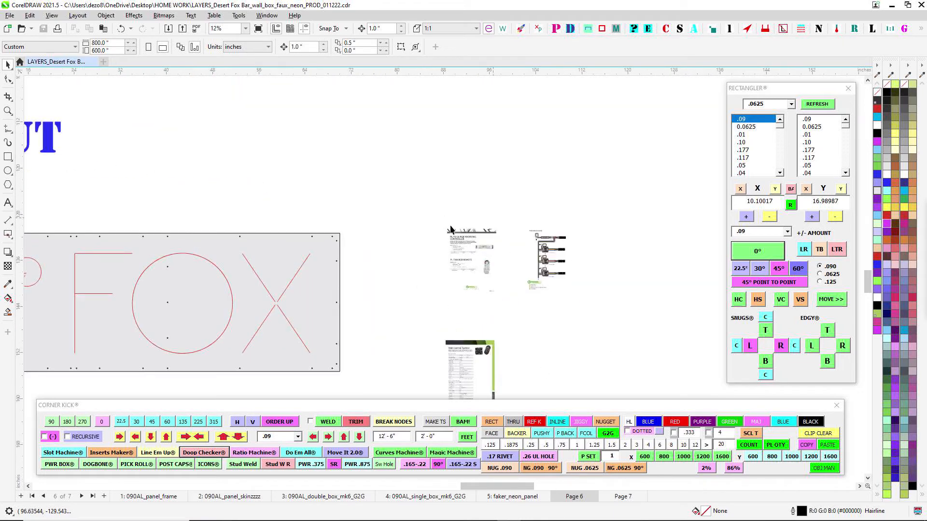
scroll(450, 227, down, 3)
drag(344, 167, 605, 225)
scroll(444, 291, down, 2)
drag(521, 260, 486, 231)
scroll(466, 273, up, 1)
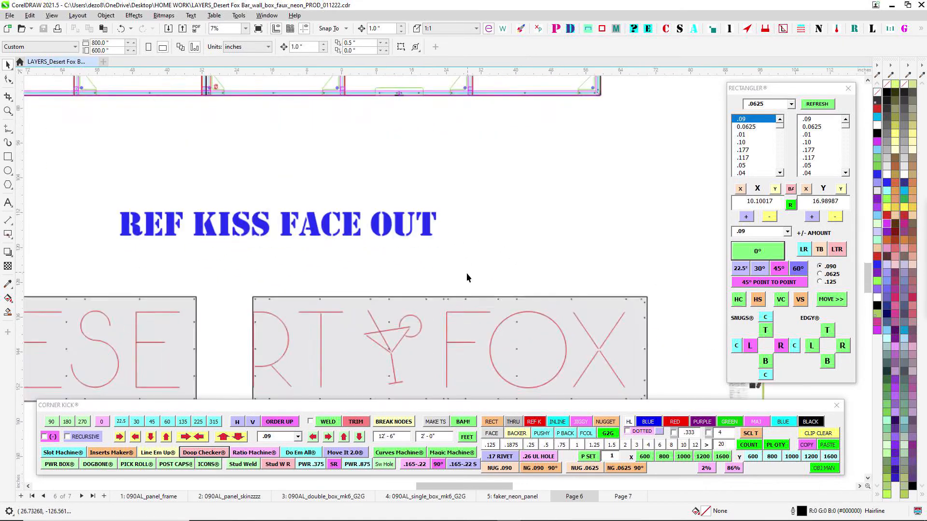
scroll(466, 277, up, 5)
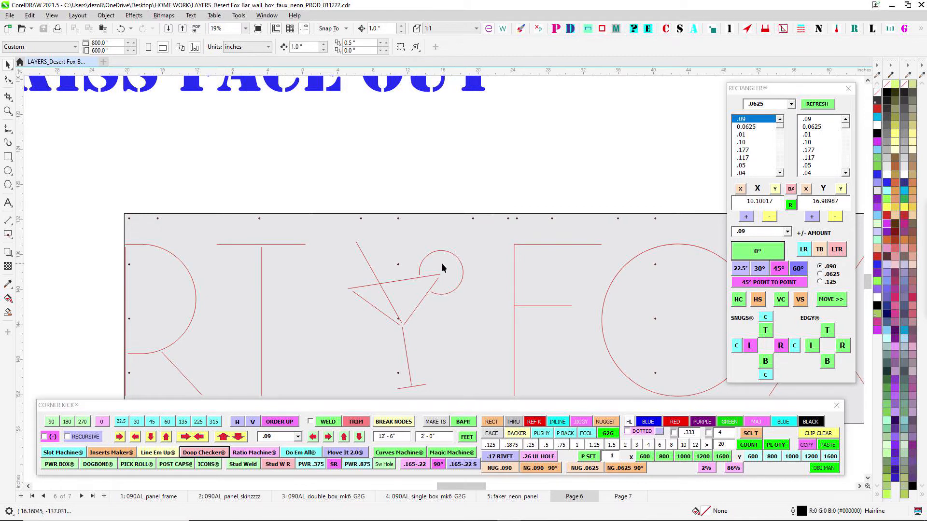
- Examine the PL-T3-5A RGB receiving controller and PL-T3M RGB remote sheet beside the FOX panel
scroll(412, 273, down, 2)
scroll(462, 241, right, 5)
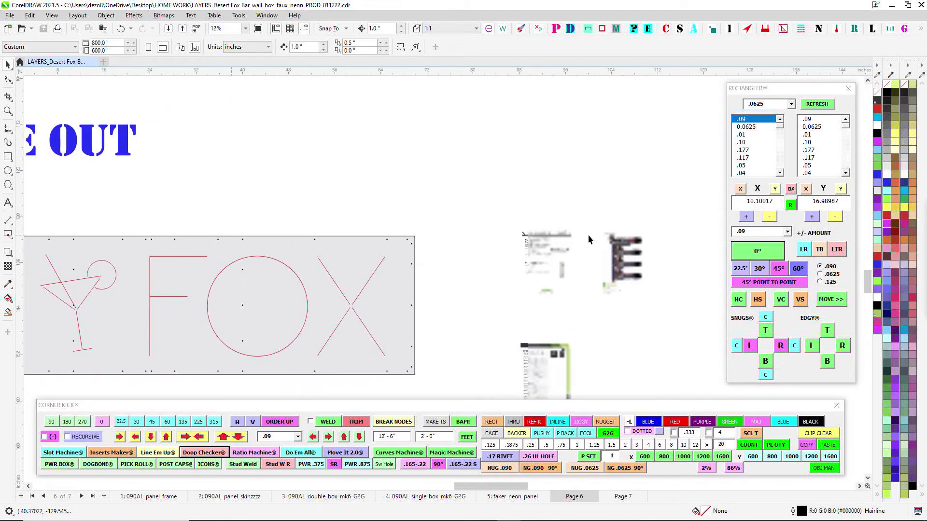
scroll(507, 274, up, 6)
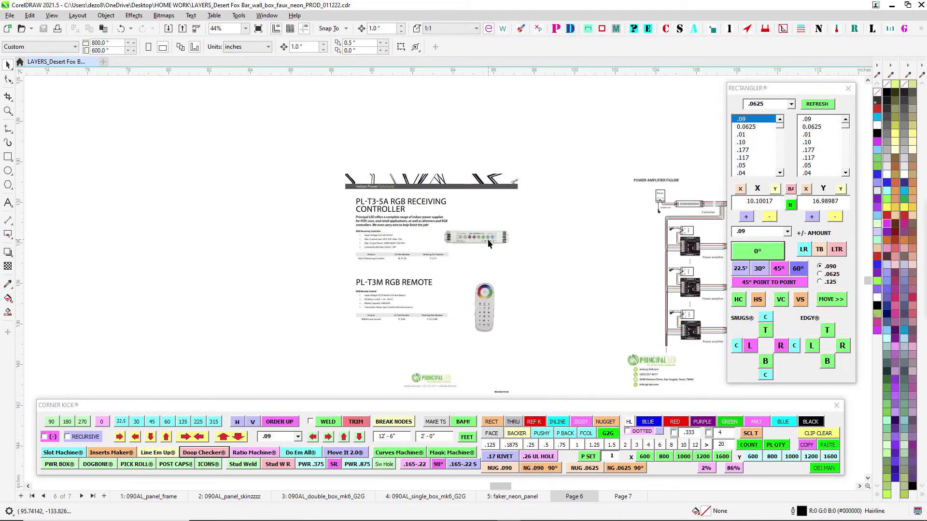
drag(232, 225, 328, 233)
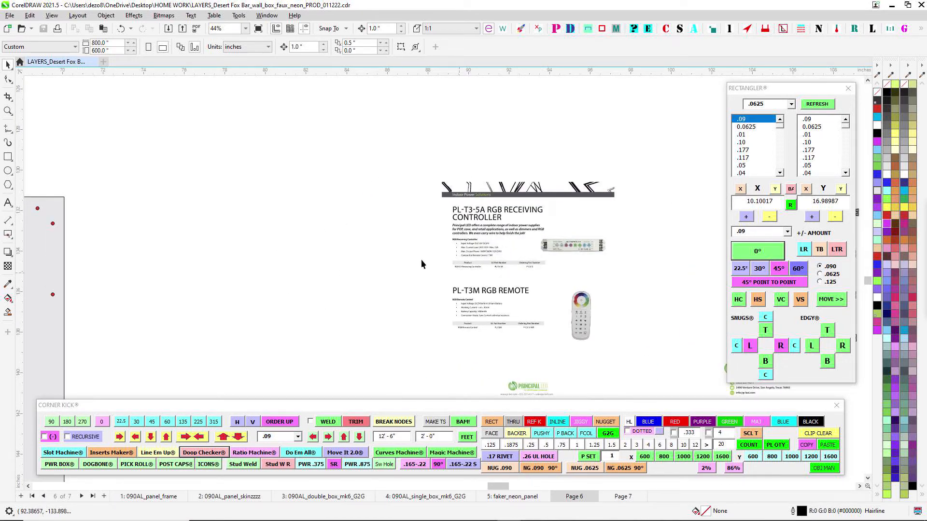
drag(545, 293, 442, 261)
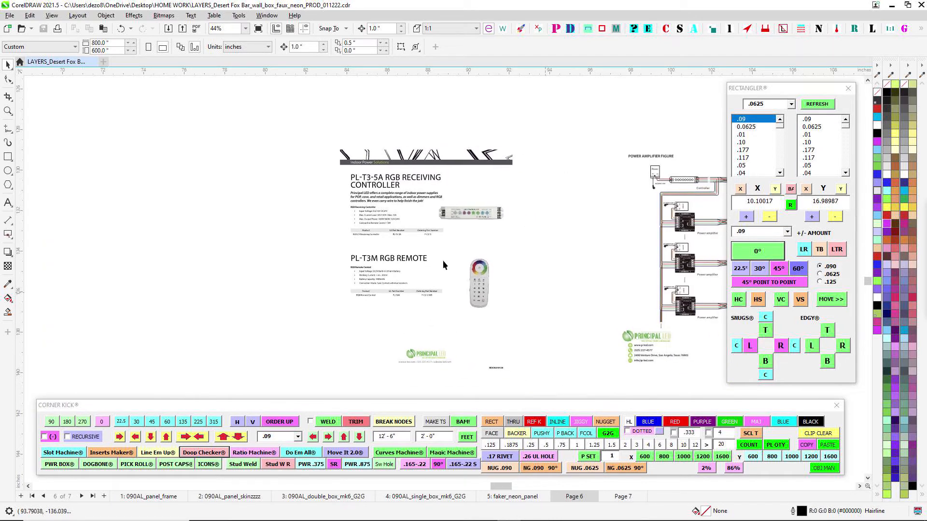
scroll(477, 304, down, 2)
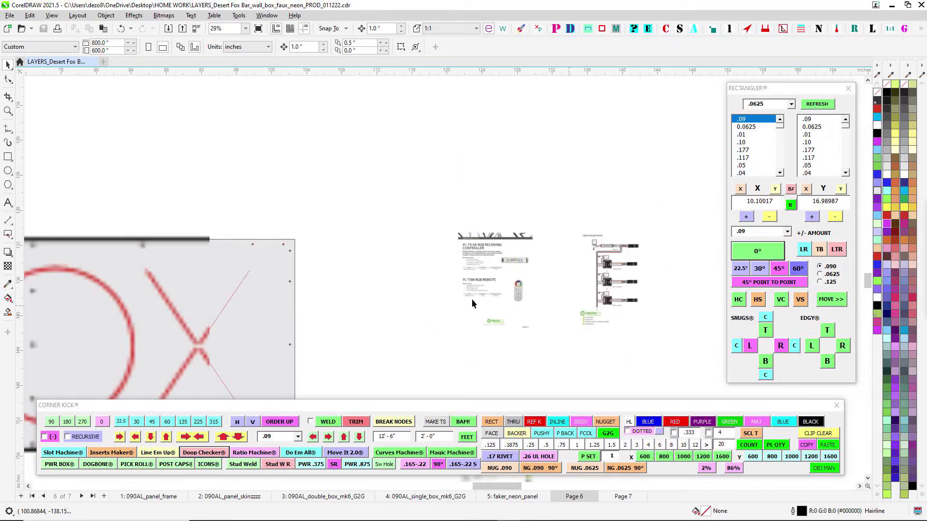
- Compare the full RTY FOX kiss-line panel with the controller and power amplifier sheets
scroll(627, 177, down, 3)
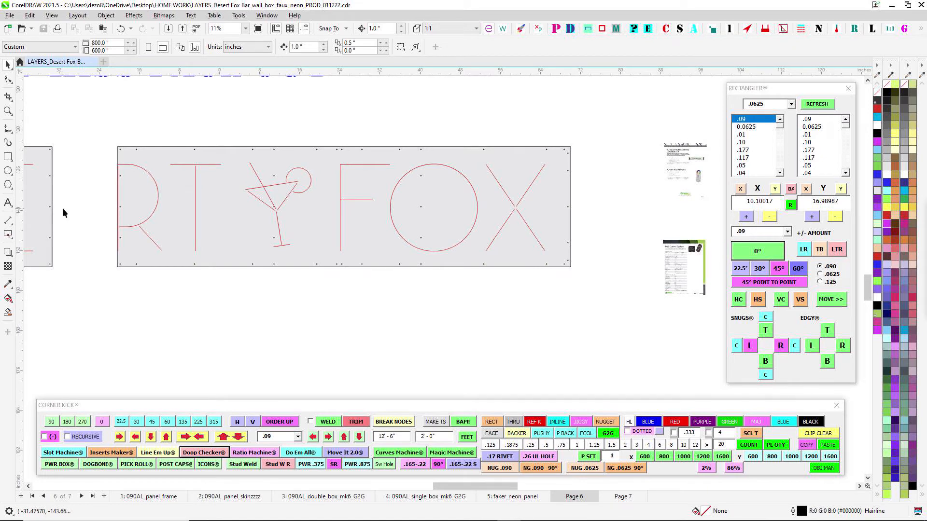
drag(648, 188, 469, 231)
scroll(494, 187, up, 1)
drag(396, 151, 448, 314)
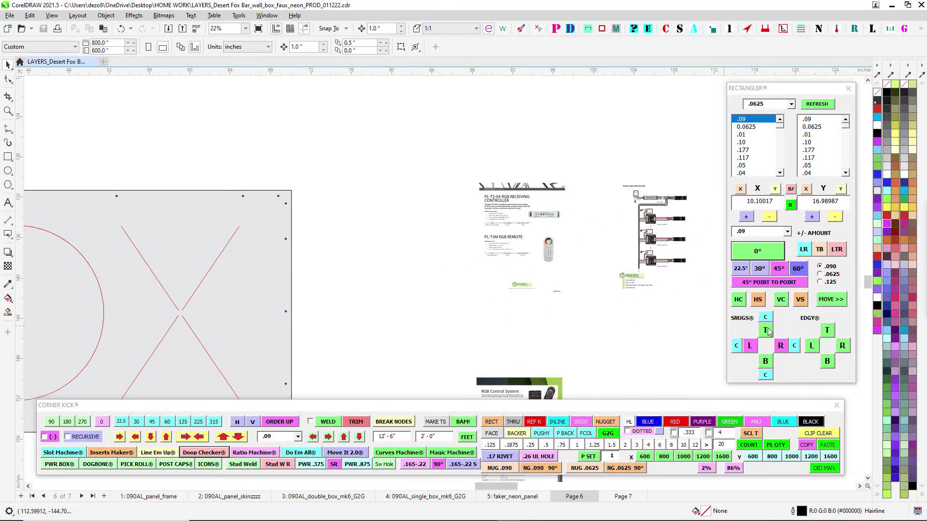
scroll(604, 319, down, 1)
drag(386, 266, 636, 169)
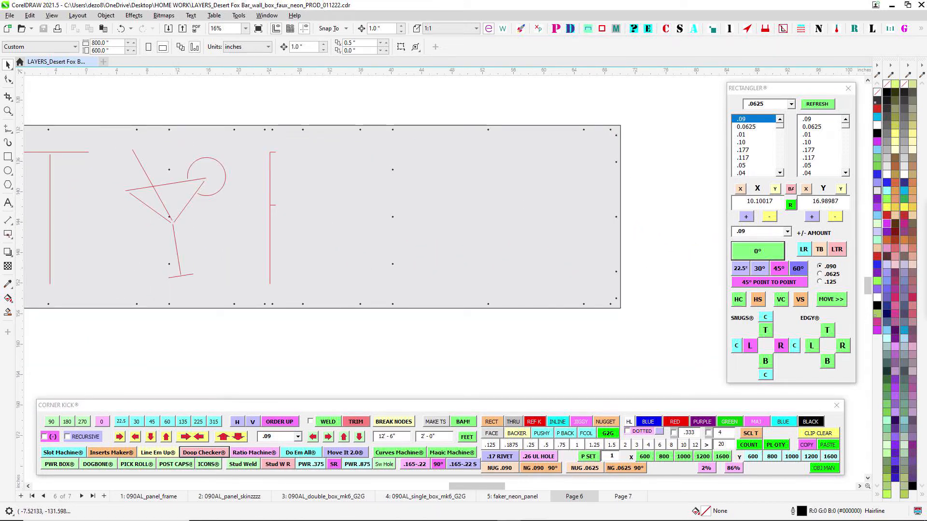
- Read the PL-T3-5A receiving controller details and inspect the F, O and X kiss lines up close
drag(438, 195, 239, 235)
scroll(485, 201, up, 5)
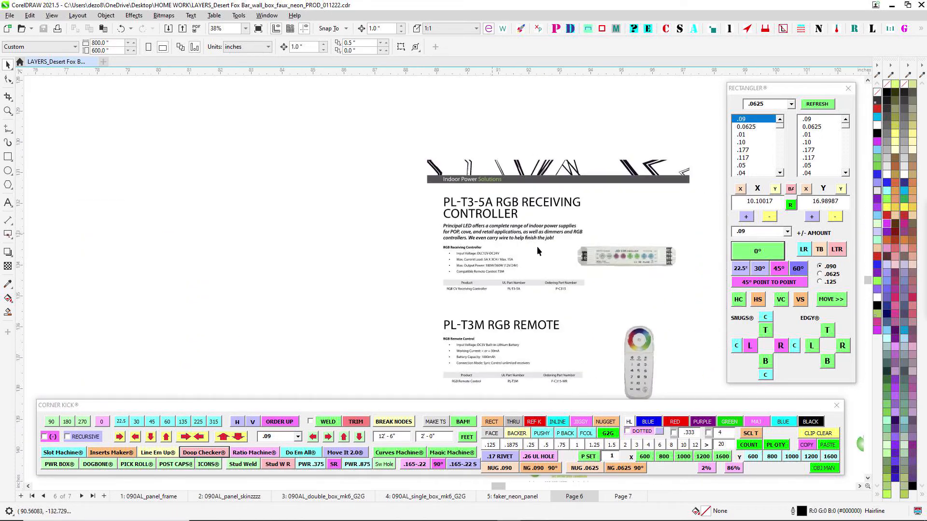
drag(593, 261, 360, 253)
scroll(397, 244, down, 5)
drag(240, 262, 706, 263)
scroll(265, 271, up, 1)
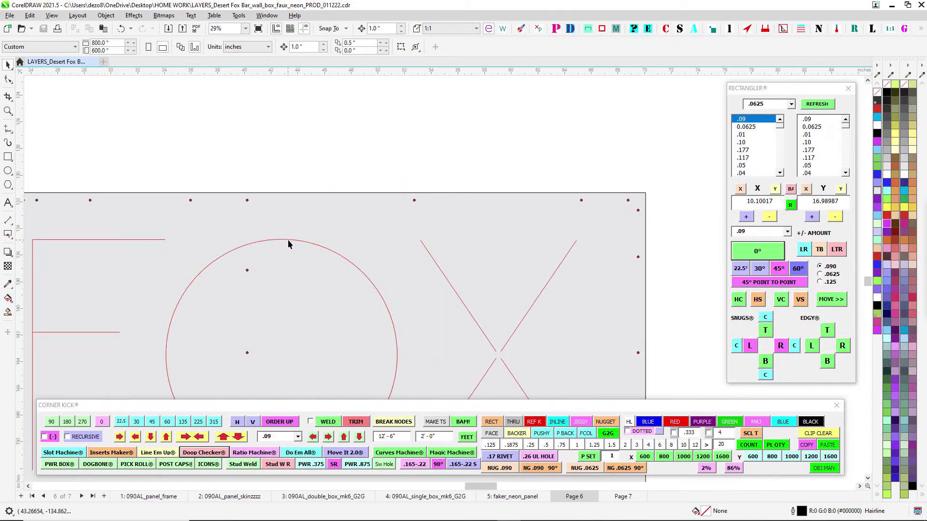
drag(397, 369, 529, 195)
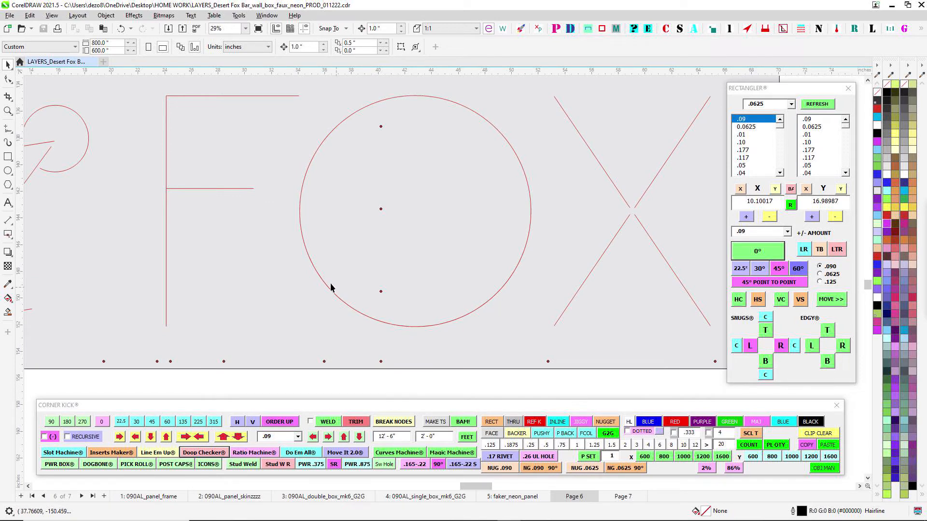
- Inspect the PL-T3M RGB remote's colour wheel, keypad and specifications at close range
scroll(253, 212, down, 2)
drag(415, 216, 322, 215)
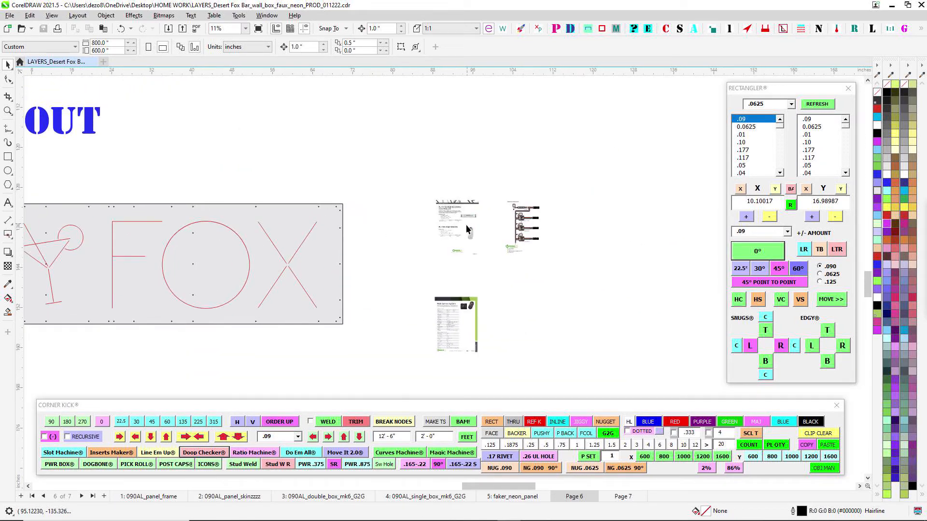
scroll(328, 201, up, 2)
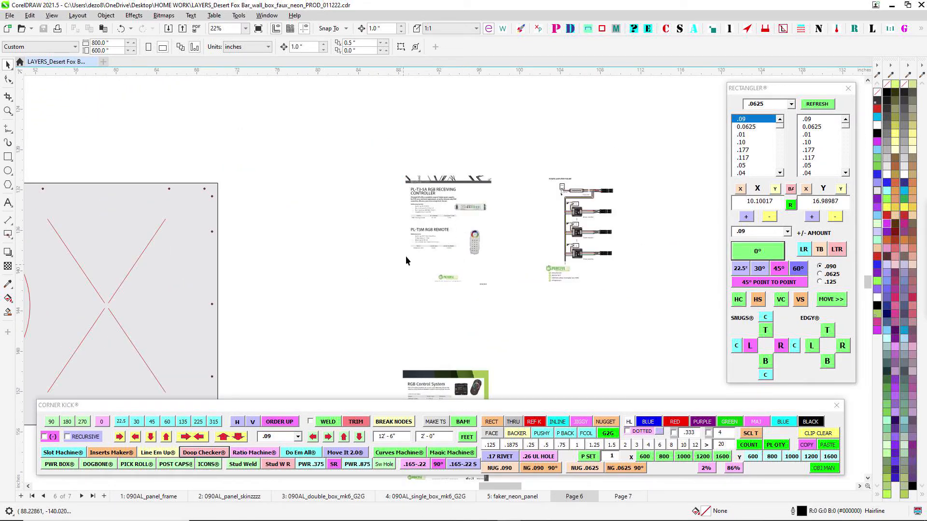
scroll(405, 256, up, 1)
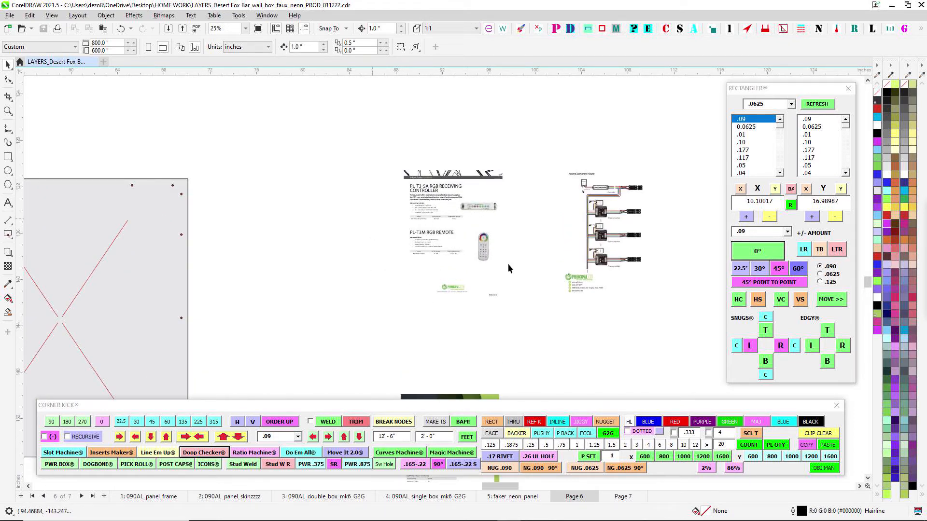
scroll(497, 261, up, 3)
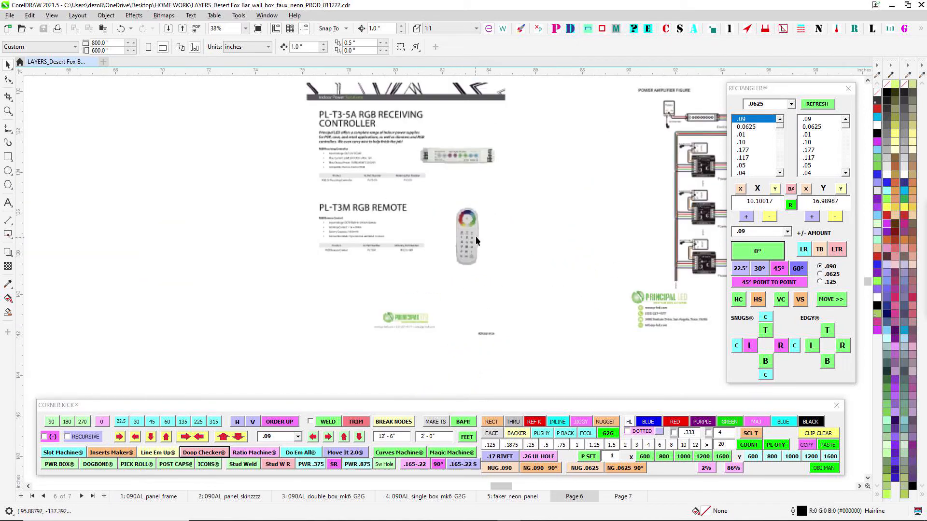
scroll(466, 237, up, 2)
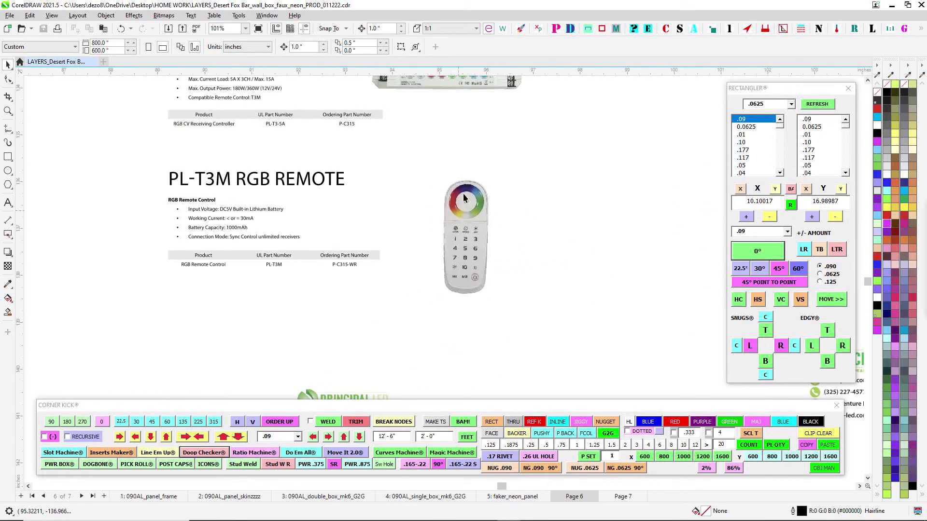
scroll(463, 212, down, 3)
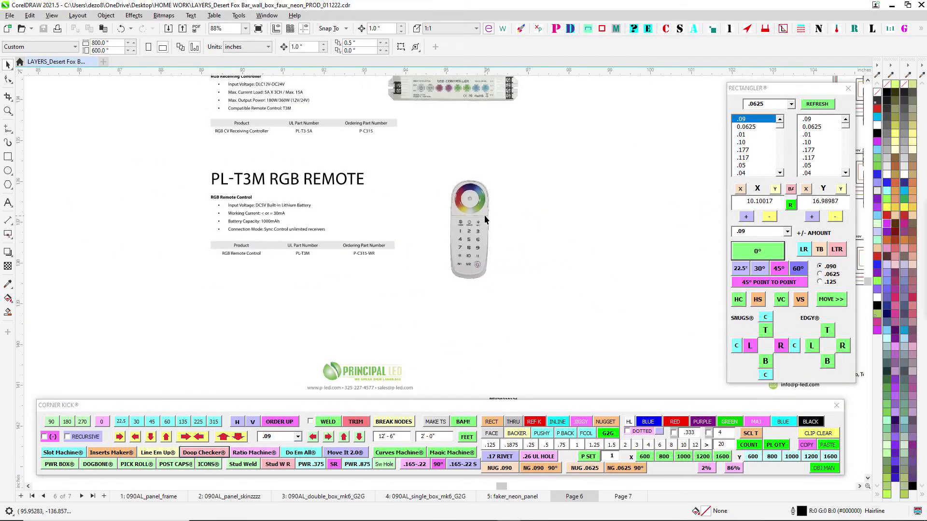
- Return to the kiss-line panels and select the DESE letters and the holes around them
drag(468, 213, 601, 197)
scroll(601, 197, down, 7)
scroll(639, 163, down, 3)
drag(393, 244, 656, 211)
scroll(436, 155, down, 1)
drag(389, 138, 647, 151)
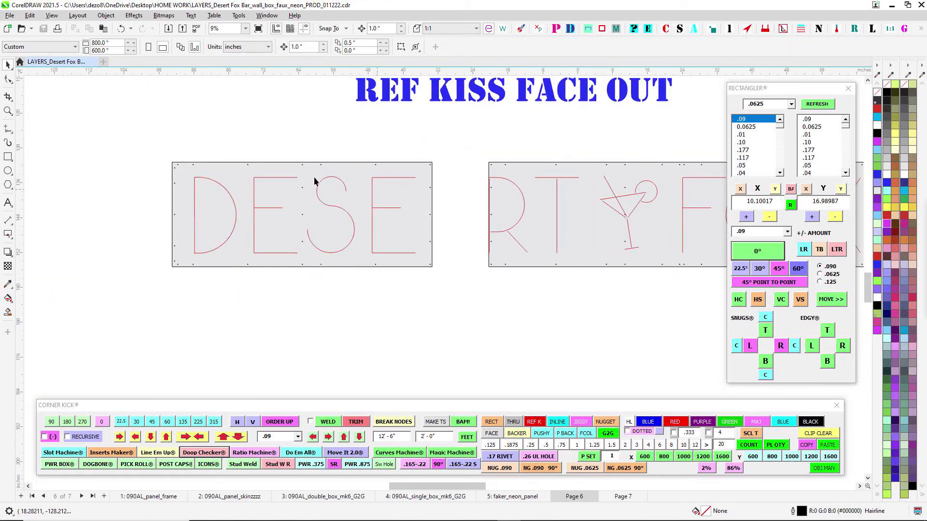
drag(175, 141, 419, 268)
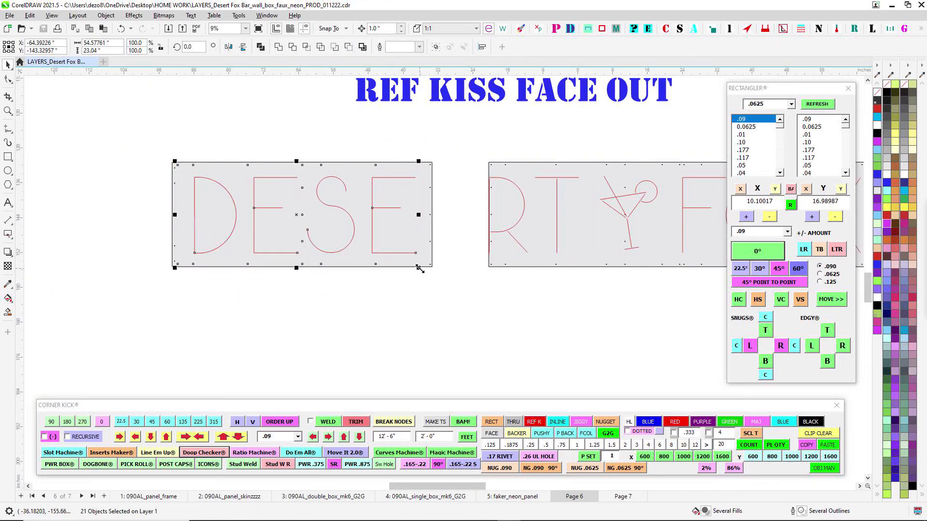
drag(427, 150, 256, 179)
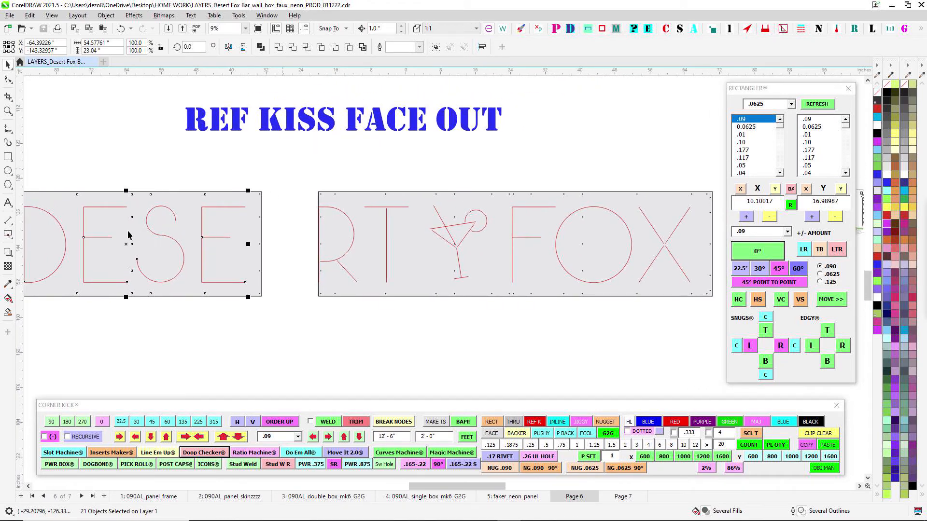
drag(354, 169, 275, 184)
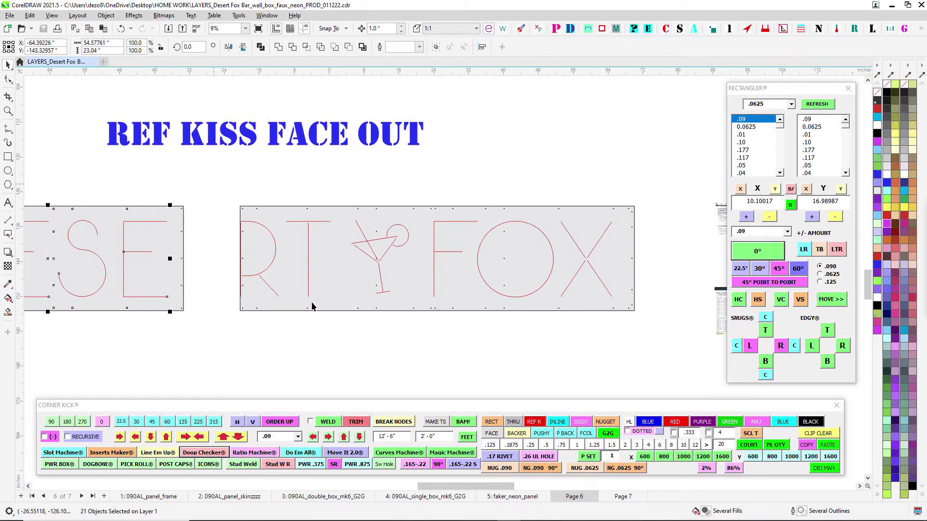
- Recheck the PL-T3M remote on its reference sheet and go back to the FOX letters
scroll(608, 231, down, 1)
scroll(621, 199, up, 5)
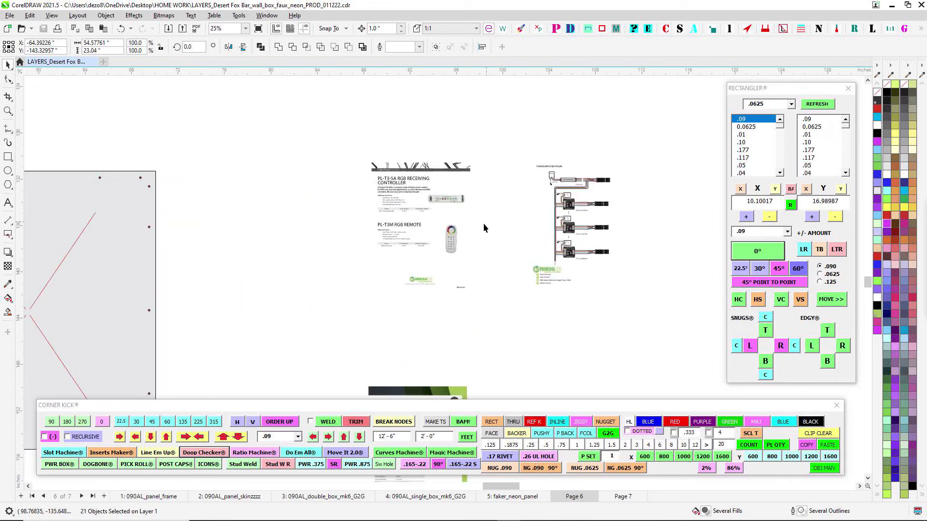
scroll(448, 249, up, 2)
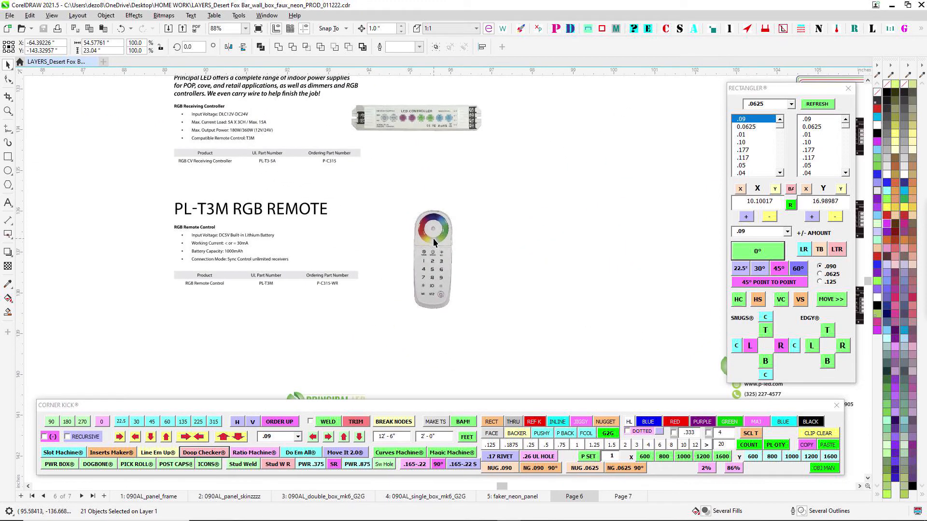
scroll(440, 227, down, 1)
drag(270, 231, 746, 217)
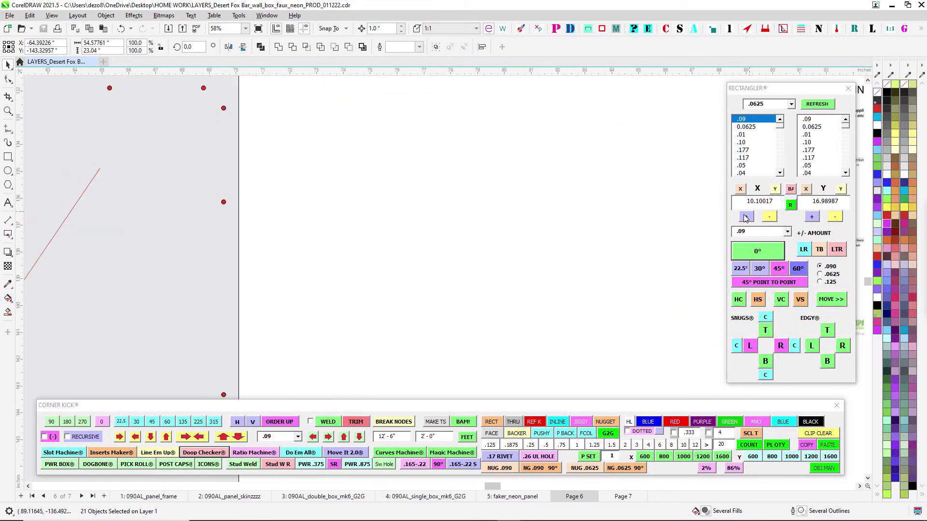
scroll(487, 240, down, 2)
drag(468, 243, 846, 198)
scroll(423, 206, down, 3)
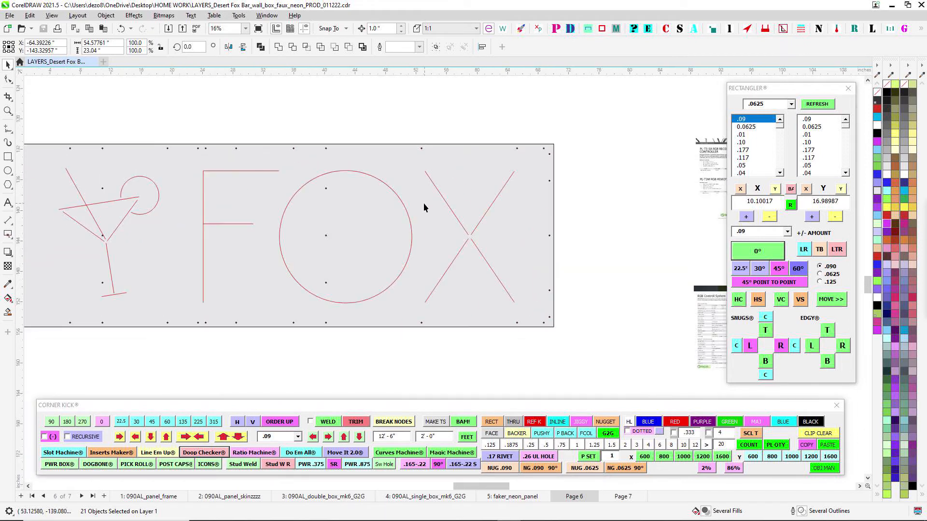
drag(485, 212, 610, 201)
- Look over the whole RTY FOX panel below the REF KISS FACE OUT heading
scroll(401, 186, down, 1)
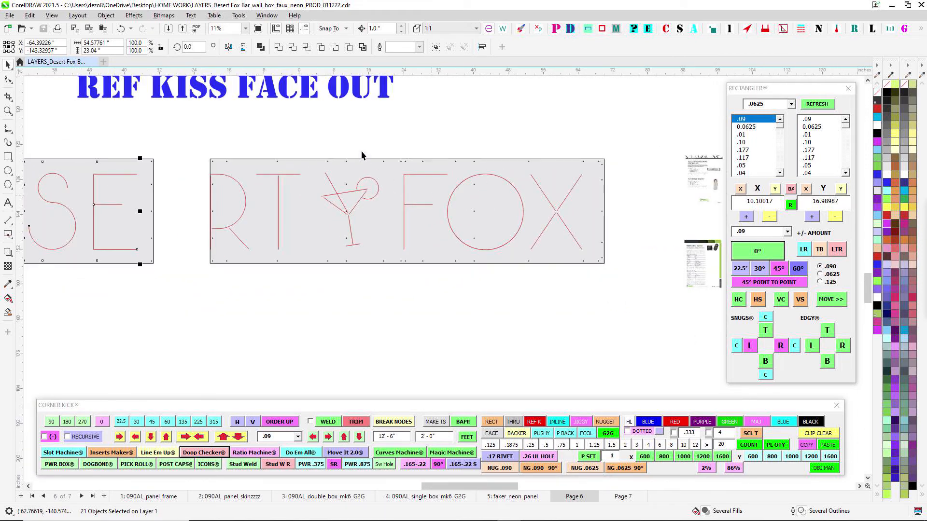
drag(361, 151, 227, 167)
scroll(242, 197, up, 2)
drag(476, 161, 422, 174)
scroll(477, 166, down, 1)
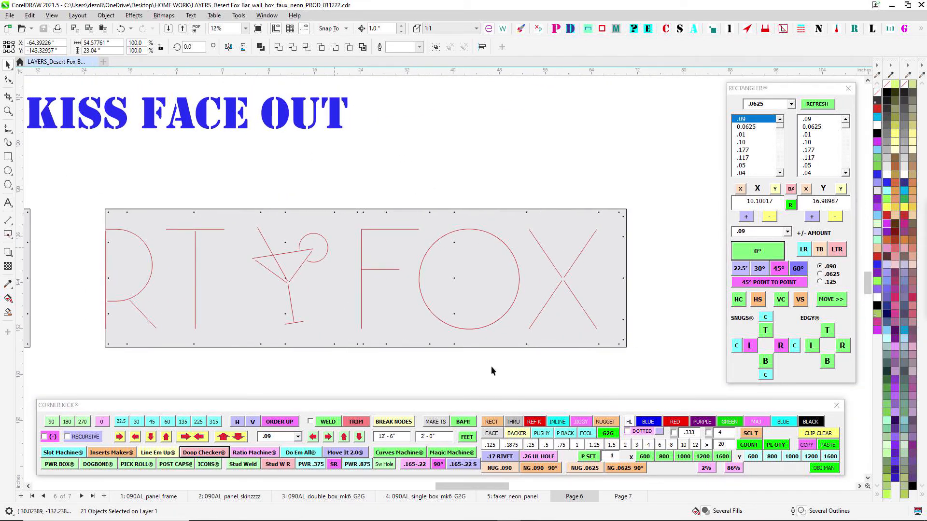
- Review the power amplifier wiring figure alongside the controller sheet and return to the martini glass and FOX letters
scroll(614, 169, down, 2)
drag(614, 169, 433, 186)
scroll(560, 242, up, 5)
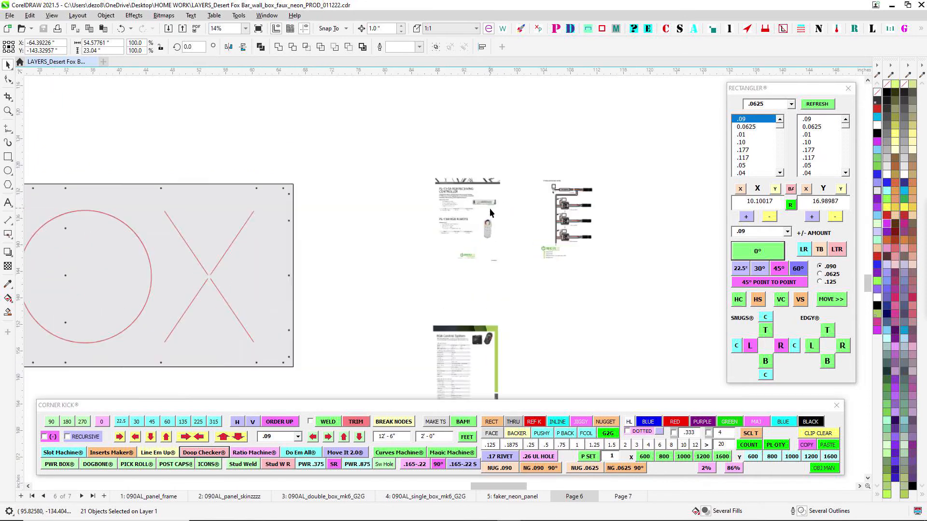
scroll(488, 199, up, 2)
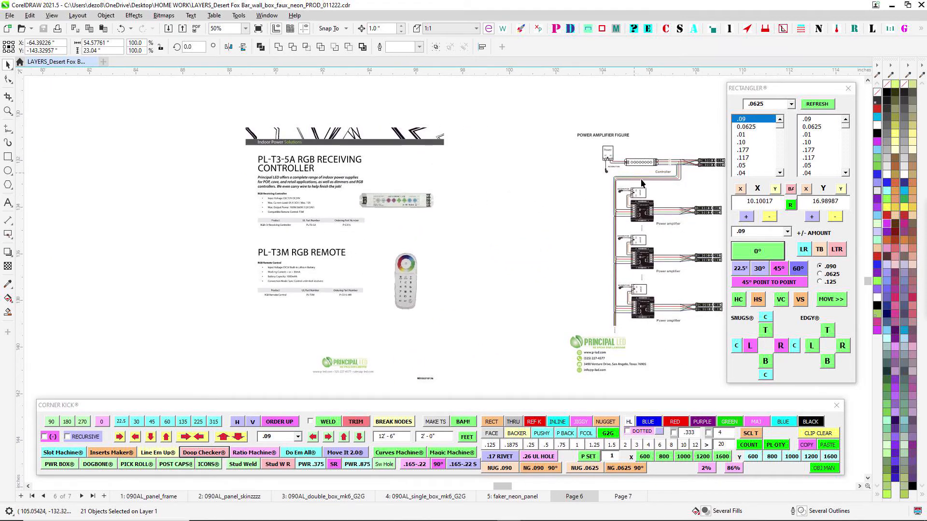
scroll(447, 257, down, 2)
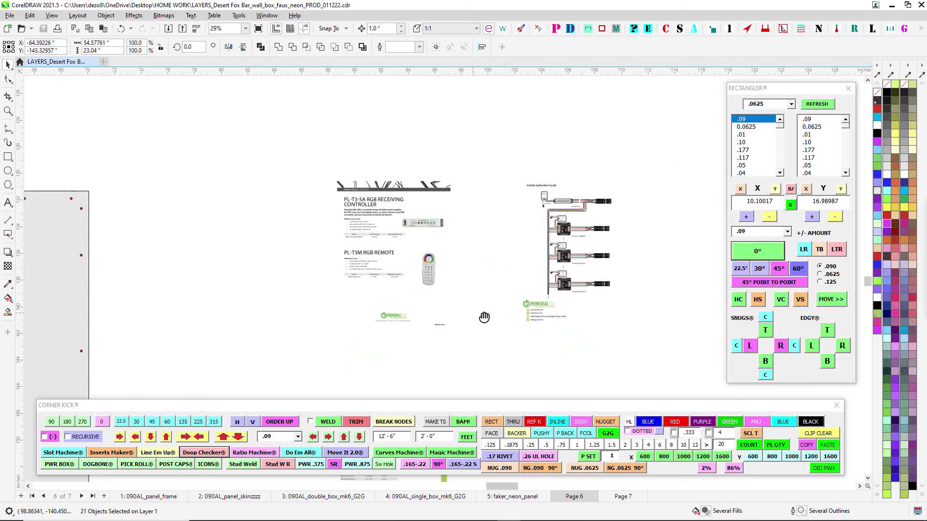
scroll(425, 319, down, 2)
drag(425, 318, 683, 296)
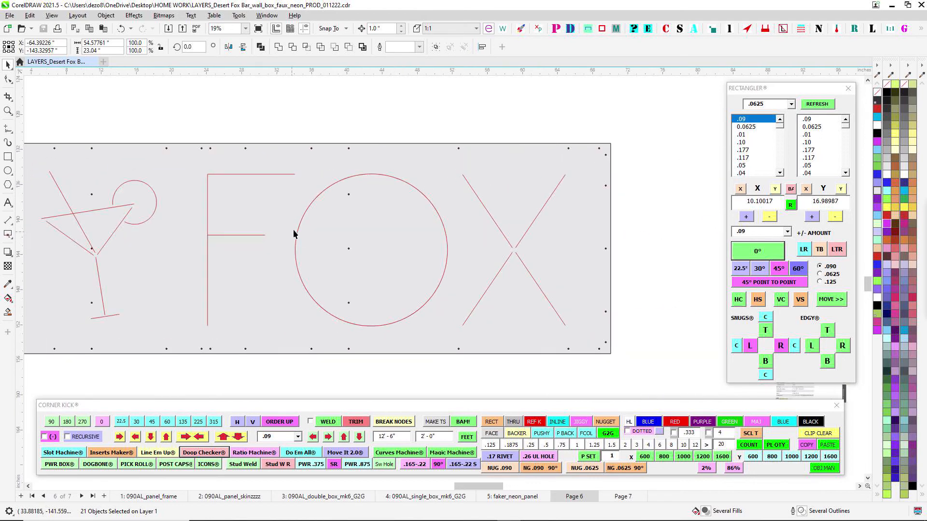
- Go back from the FOX letters to the REF KISS FACE OUT heading and clear the current selection
scroll(294, 232, down, 2)
drag(231, 275, 420, 267)
drag(320, 255, 463, 254)
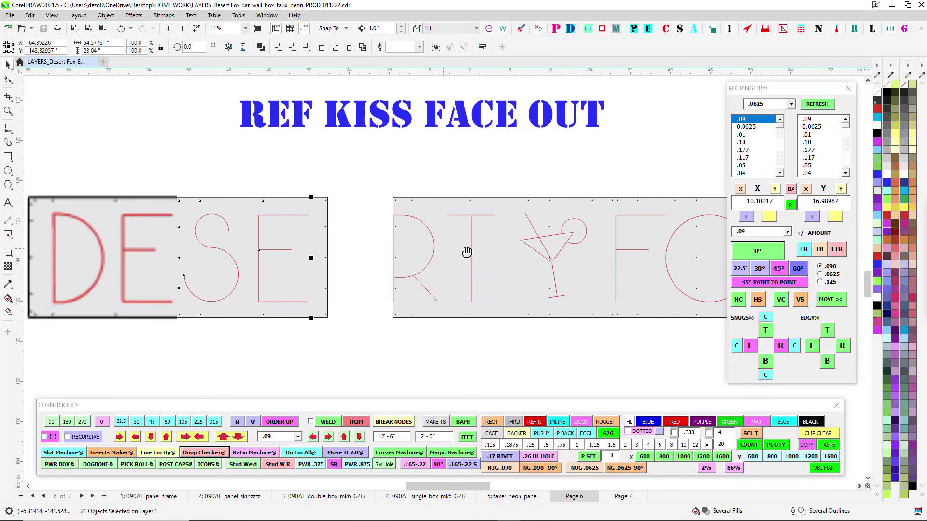
click(429, 160)
scroll(479, 192, down, 1)
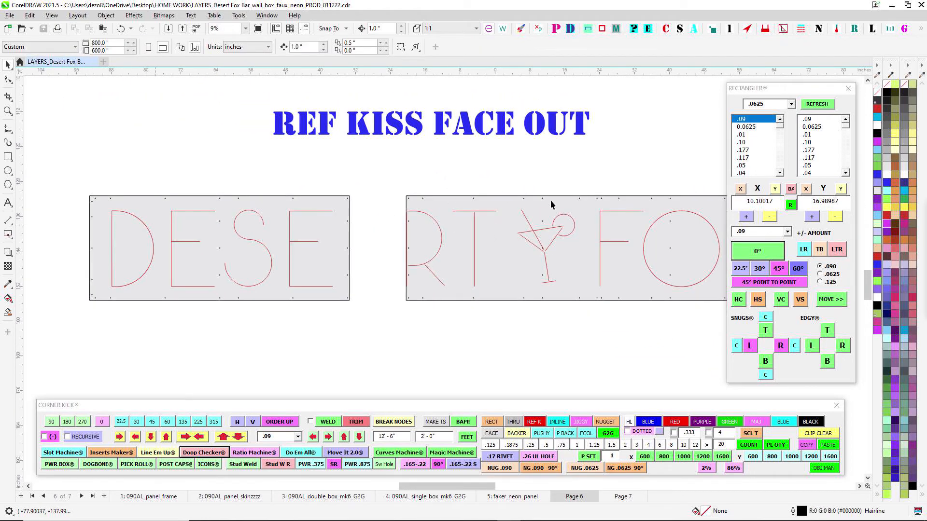
- Compare the kiss lines and holes on the DESE panel with those on the RTY FOX panel
drag(580, 173, 432, 190)
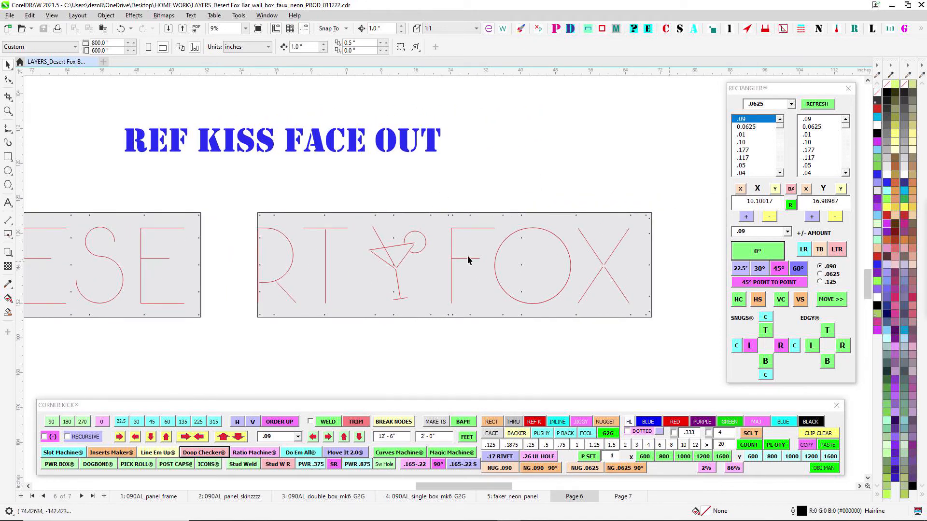
scroll(430, 222, up, 1)
scroll(421, 255, down, 1)
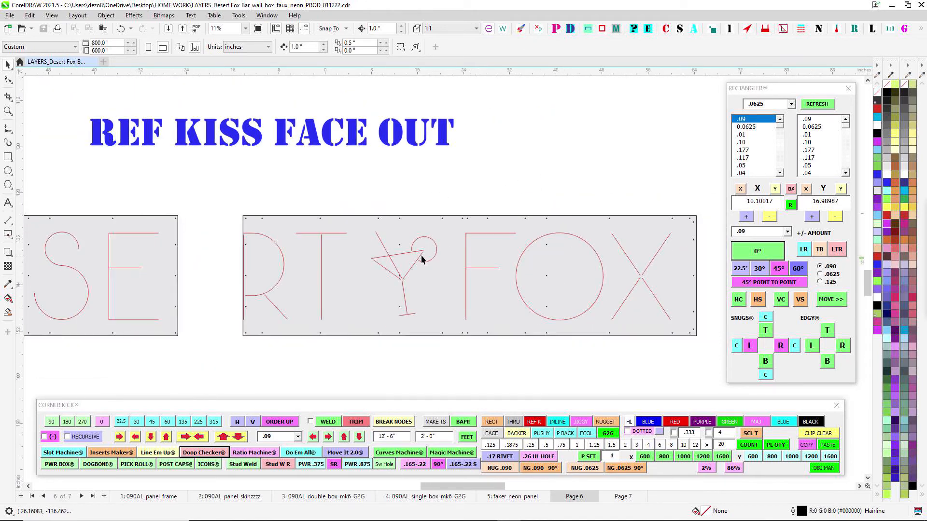
scroll(419, 212, up, 3)
scroll(410, 242, down, 3)
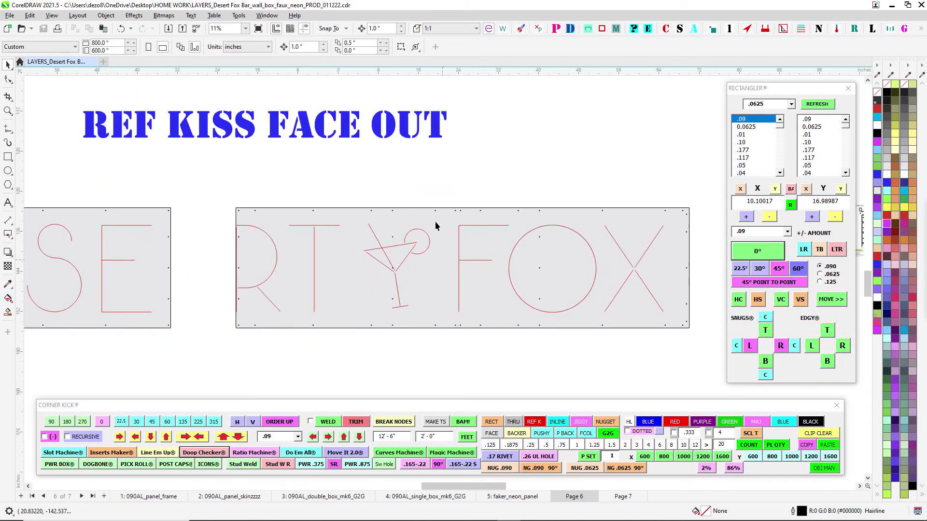
drag(437, 224, 564, 222)
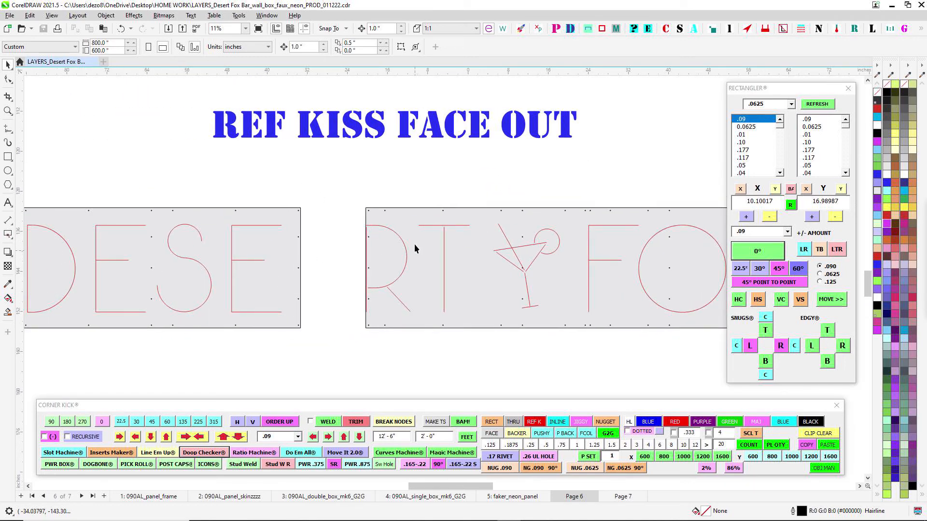
scroll(414, 244, up, 1)
drag(614, 169, 364, 182)
scroll(549, 192, down, 3)
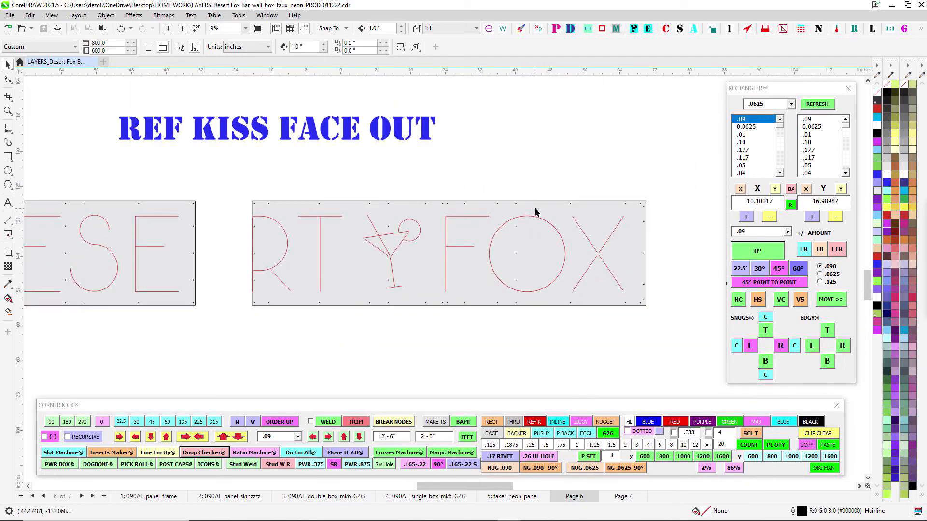
scroll(414, 242, up, 3)
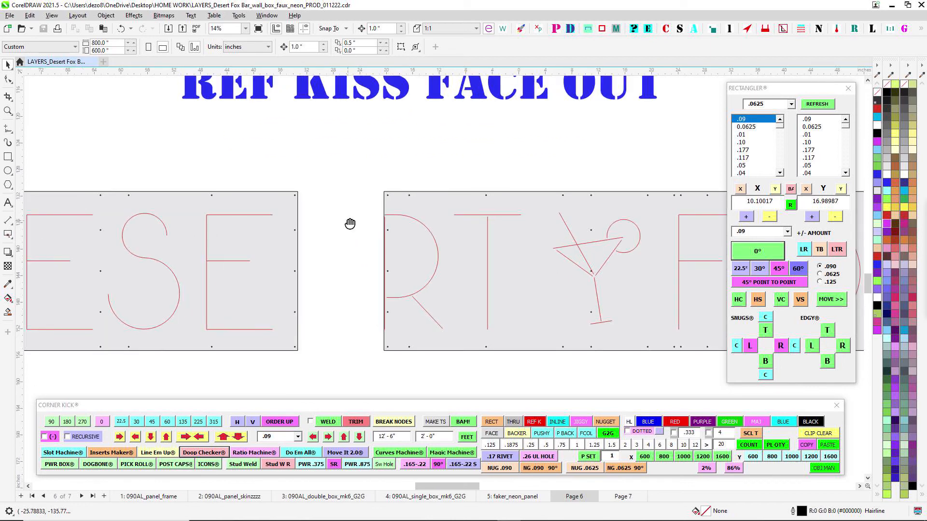
- Inspect the LED controller picture on the PL-T3-5A reference sheet and return to the letter X
scroll(350, 223, down, 2)
scroll(545, 201, up, 10)
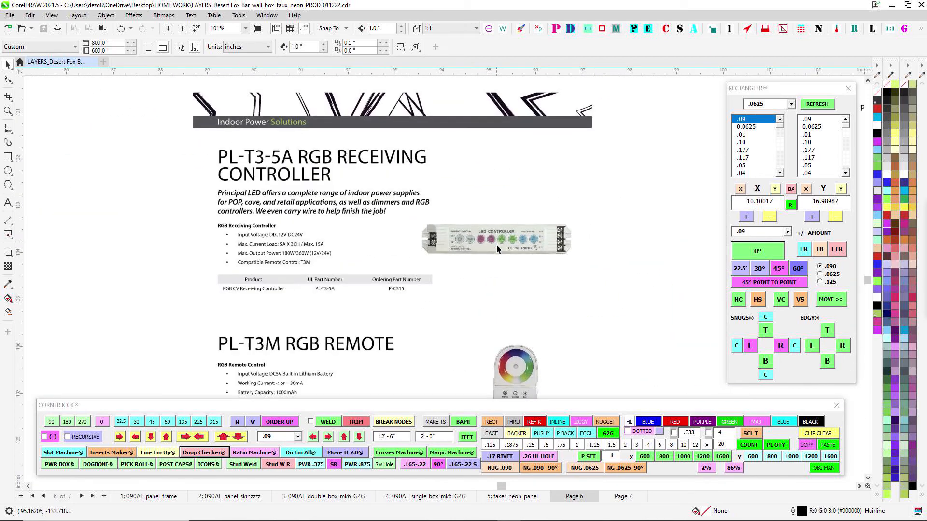
scroll(496, 244, up, 6)
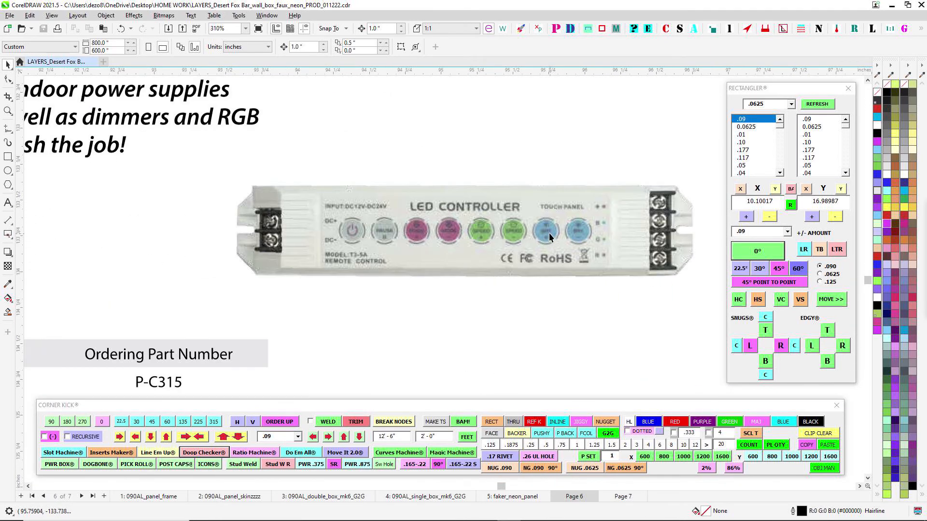
scroll(441, 232, down, 9)
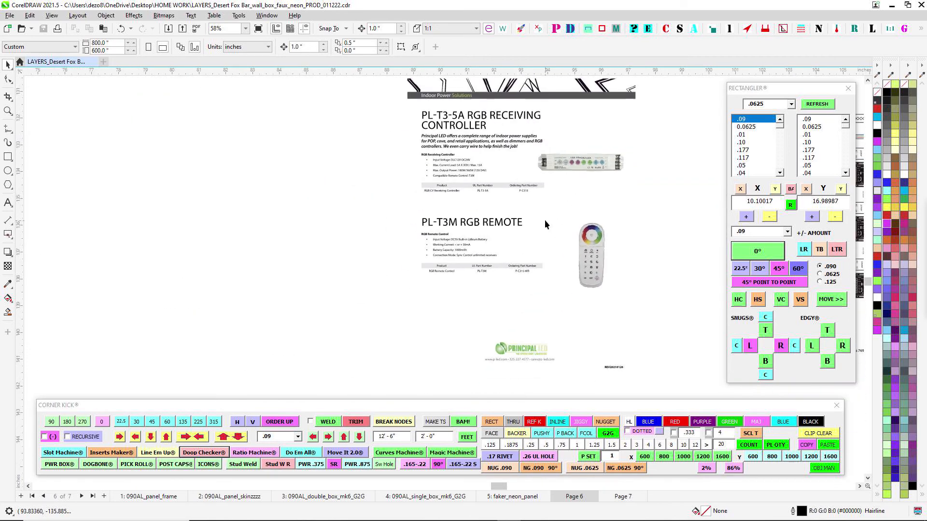
drag(292, 234, 749, 221)
scroll(531, 235, down, 2)
drag(509, 247, 652, 223)
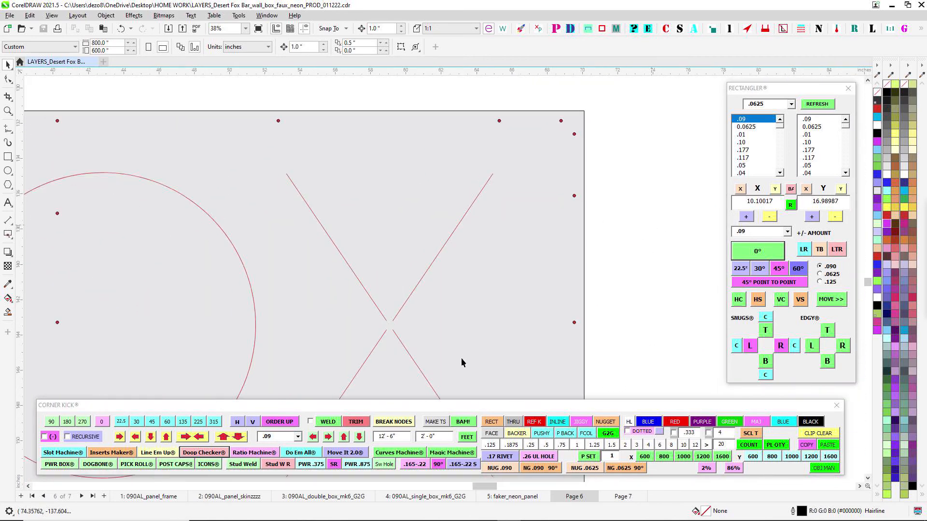
- Examine the PL-T3M RGB remote and its specifications on the reference sheet, and go back to the letter X
scroll(452, 299, down, 2)
drag(445, 268, 579, 201)
scroll(570, 206, down, 3)
drag(628, 232, 318, 237)
scroll(459, 183, up, 10)
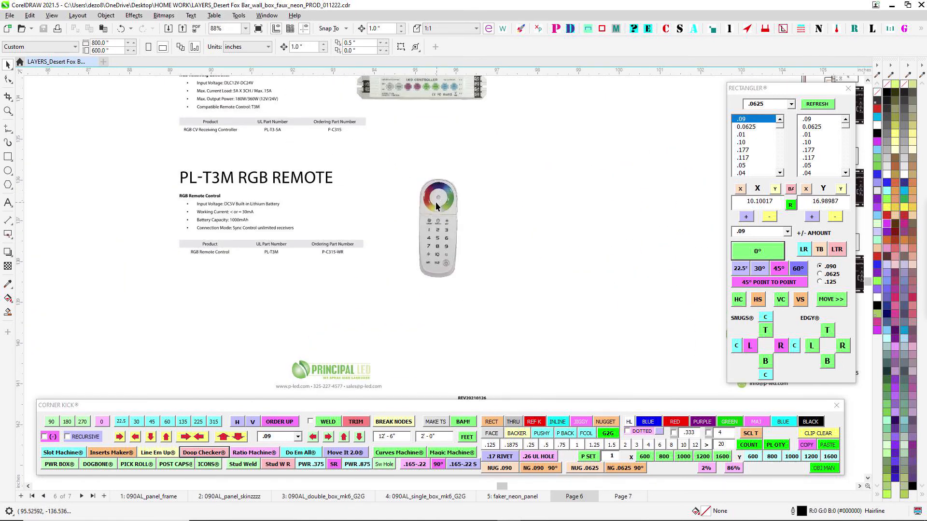
scroll(427, 230, down, 2)
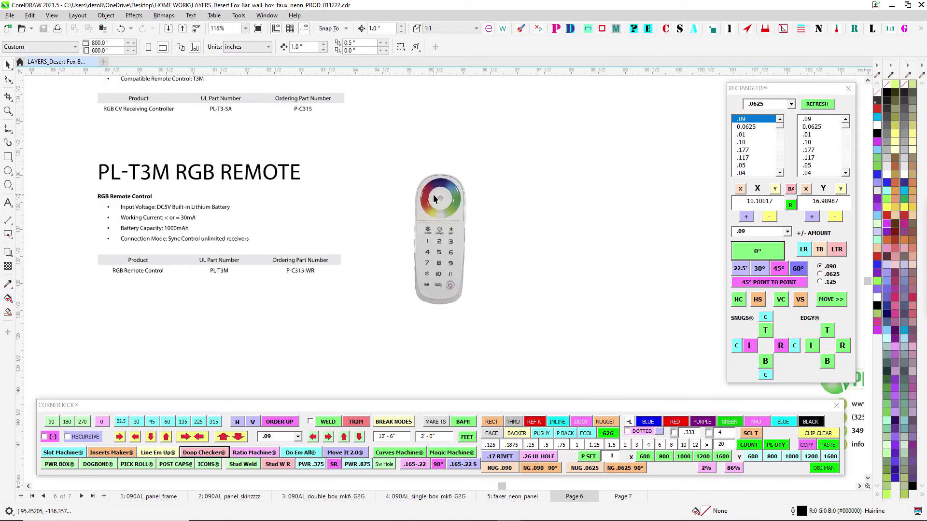
drag(245, 299, 559, 223)
scroll(559, 223, down, 1)
drag(461, 248, 684, 238)
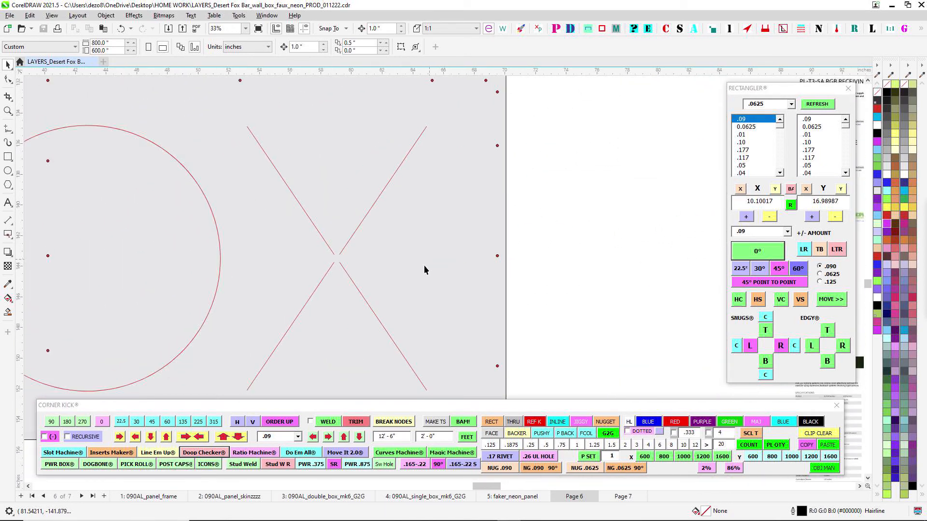
- Look over the controller, wiring and RGB Control System sheets together and return to the two kiss-line panels
scroll(467, 283, down, 3)
drag(516, 292, 485, 235)
scroll(572, 262, up, 3)
drag(613, 230, 540, 302)
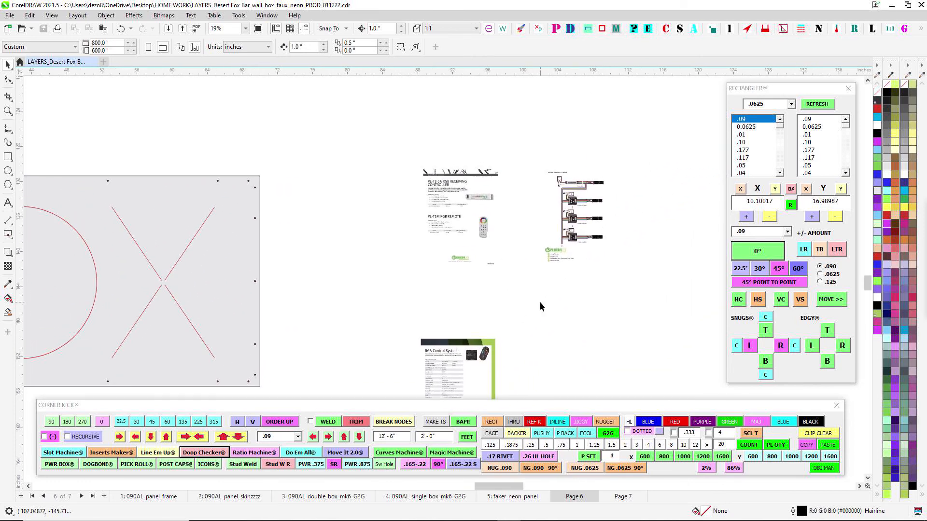
scroll(539, 302, down, 1)
drag(366, 269, 631, 246)
scroll(370, 155, down, 1)
drag(371, 155, 477, 168)
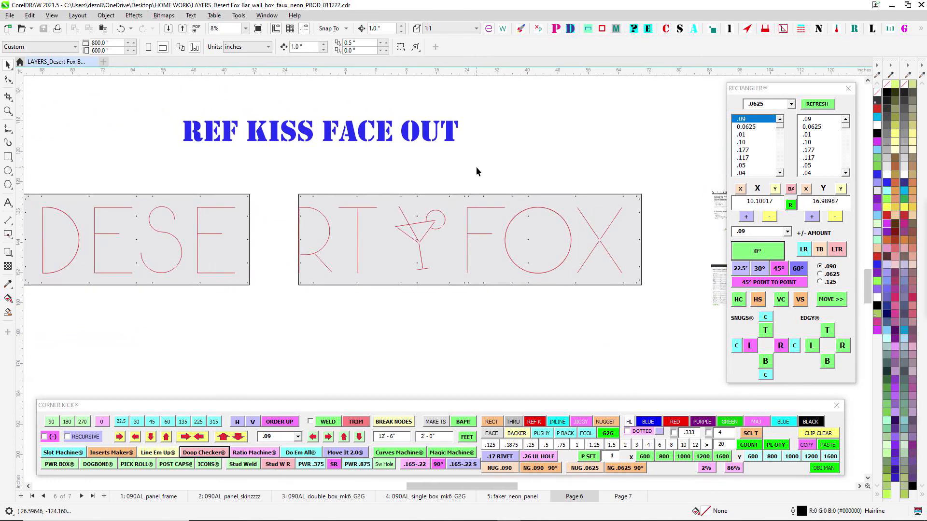
- Check the martini glass between the RT and FO letters and bring the full DESE panel back into view
scroll(402, 203, up, 2)
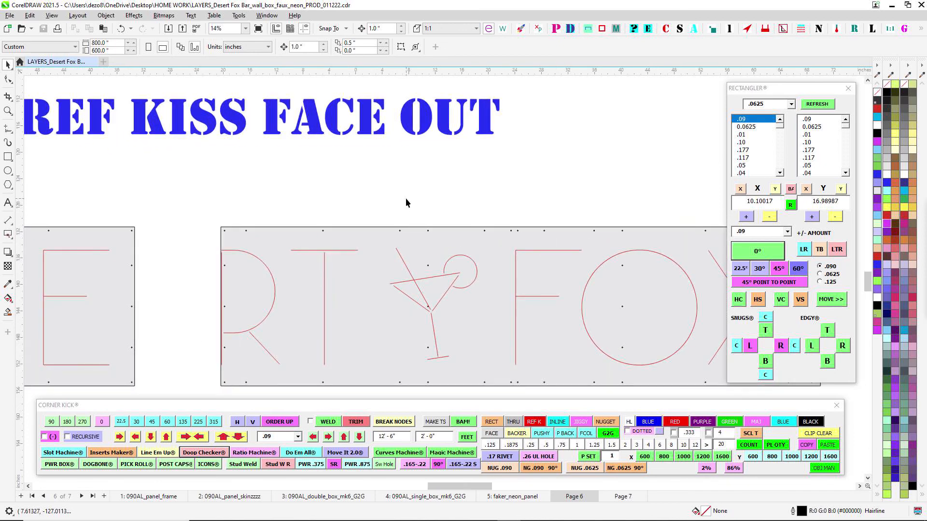
scroll(408, 199, down, 2)
scroll(396, 202, up, 2)
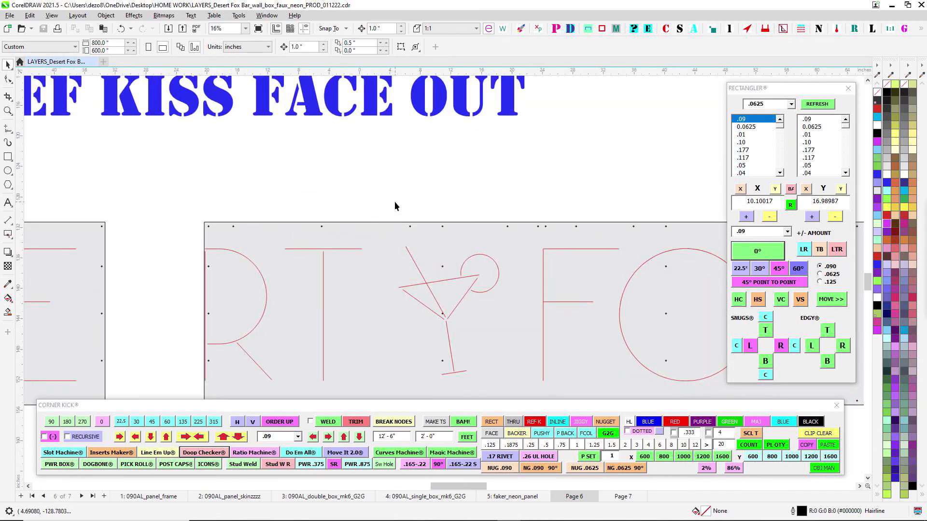
scroll(401, 196, down, 1)
scroll(406, 191, down, 3)
drag(407, 192, 536, 196)
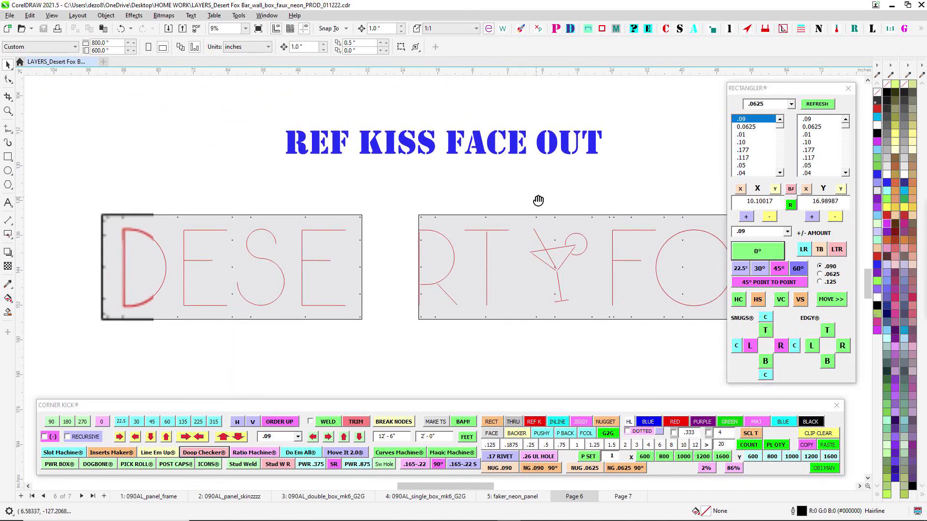
- Survey the lower part of the page layout and examine the tan panel with the up arrow
scroll(534, 194, down, 3)
scroll(508, 303, down, 3)
drag(508, 303, 452, 278)
scroll(458, 280, down, 4)
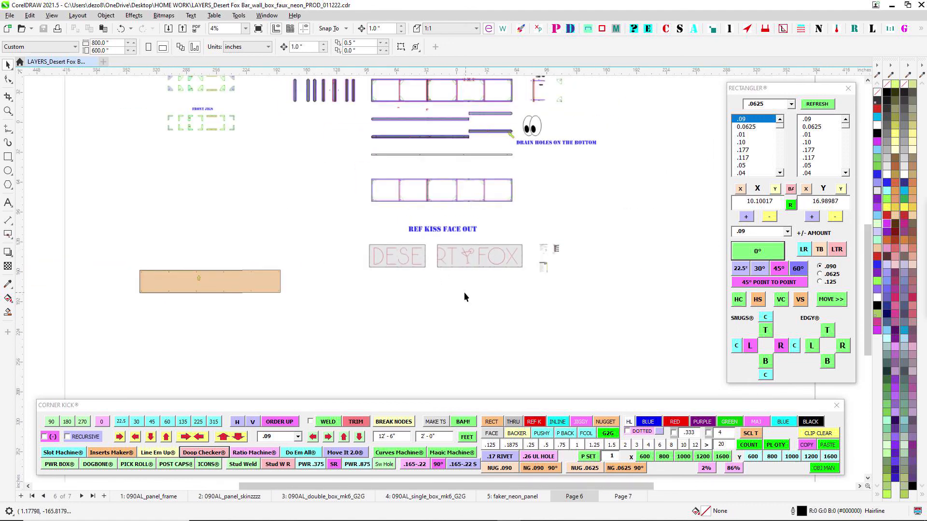
drag(388, 193, 398, 237)
scroll(248, 314, up, 1)
drag(248, 315, 333, 240)
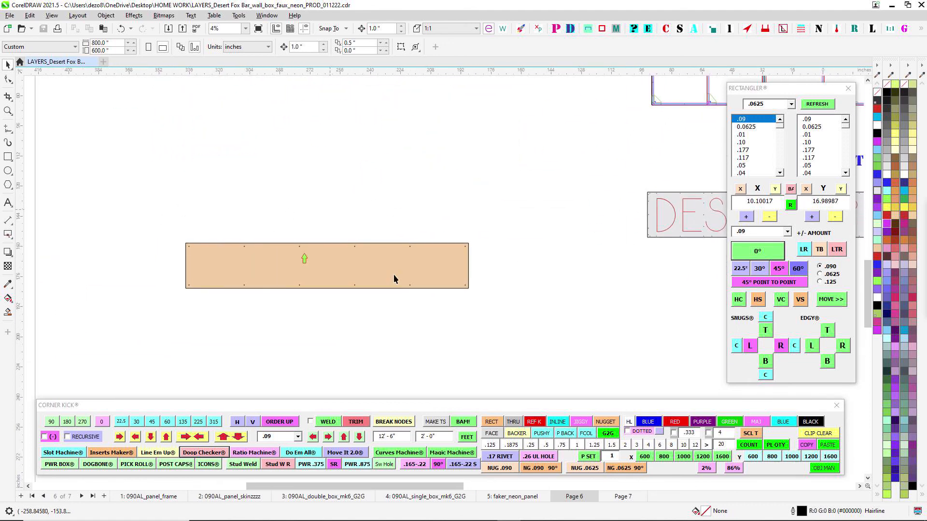
- Examine the sign frame with its rails, uprights and corner jigs, and view it within the overall page layout
scroll(461, 210, down, 1)
drag(462, 207, 318, 290)
scroll(405, 152, up, 1)
drag(405, 151, 212, 265)
scroll(507, 134, up, 1)
mouse_move(507, 135)
mouse_down()
mouse_move(476, 155)
mouse_move(451, 271)
mouse_up()
scroll(598, 214, up, 1)
drag(333, 211, 603, 219)
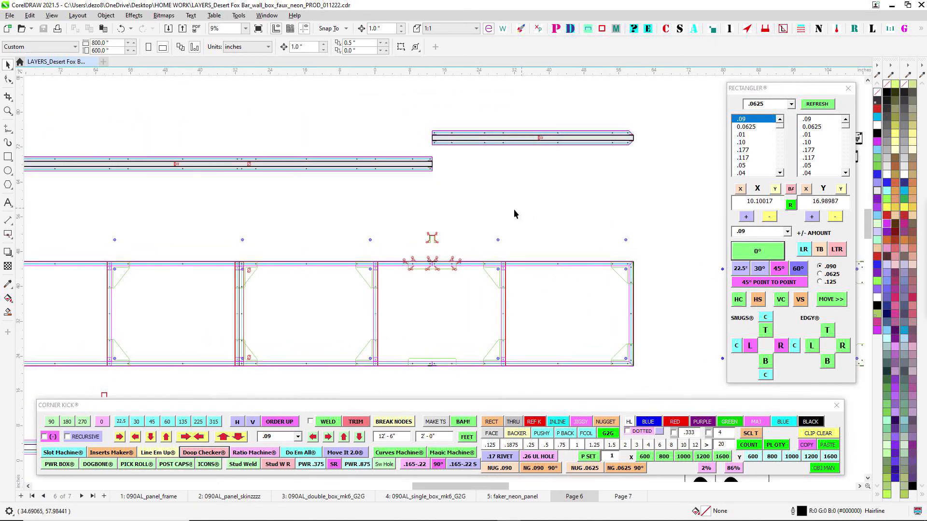
scroll(595, 210, down, 2)
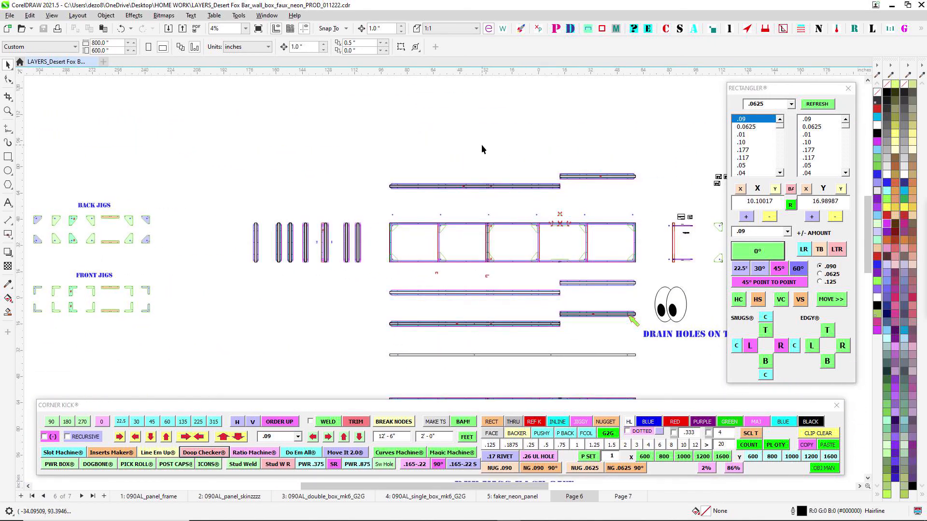